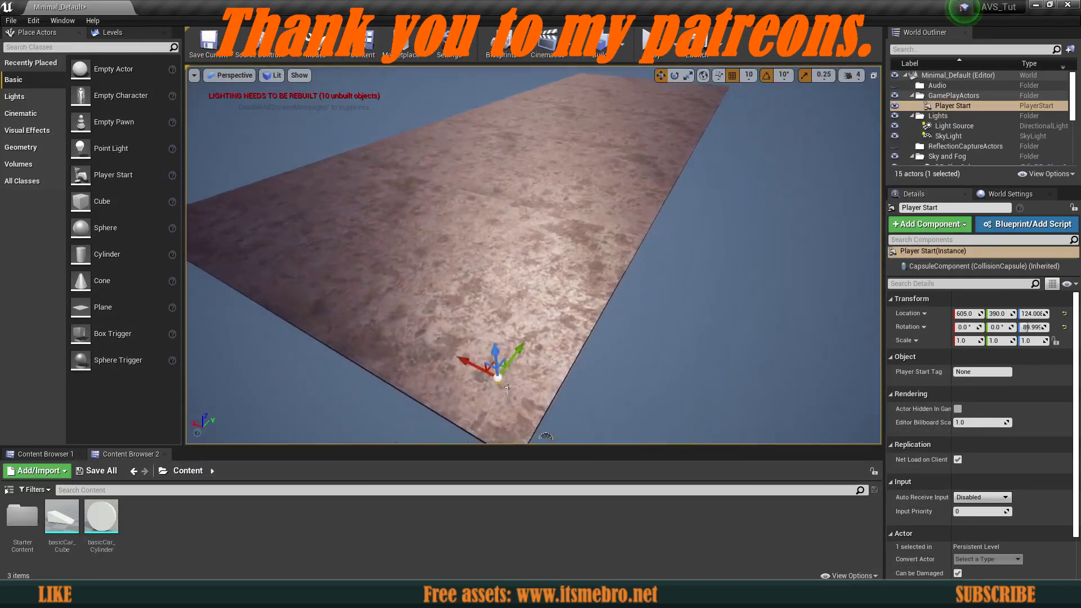
pyautogui.moveTo(534, 255); pyautogui.dragTo(475, 261, button='right')
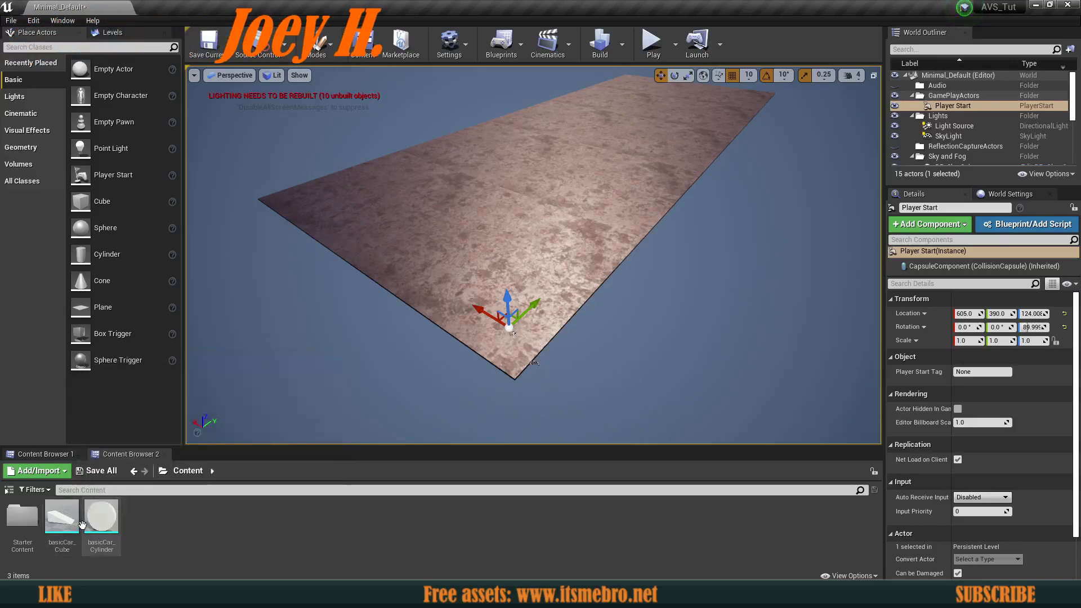
pyautogui.moveTo(428, 293); pyautogui.dragTo(338, 281, button='right')
pyautogui.moveTo(540, 315); pyautogui.dragTo(541, 316, button='right')
pyautogui.moveTo(61, 515); pyautogui.dragTo(600, 229)
pyautogui.moveTo(600, 229); pyautogui.dragTo(470, 206, button='right')
pyautogui.moveTo(555, 278)
pyautogui.mouseDown(button='right')
pyautogui.moveTo(538, 269)
pyautogui.moveTo(551, 294)
pyautogui.mouseUp(button='right')
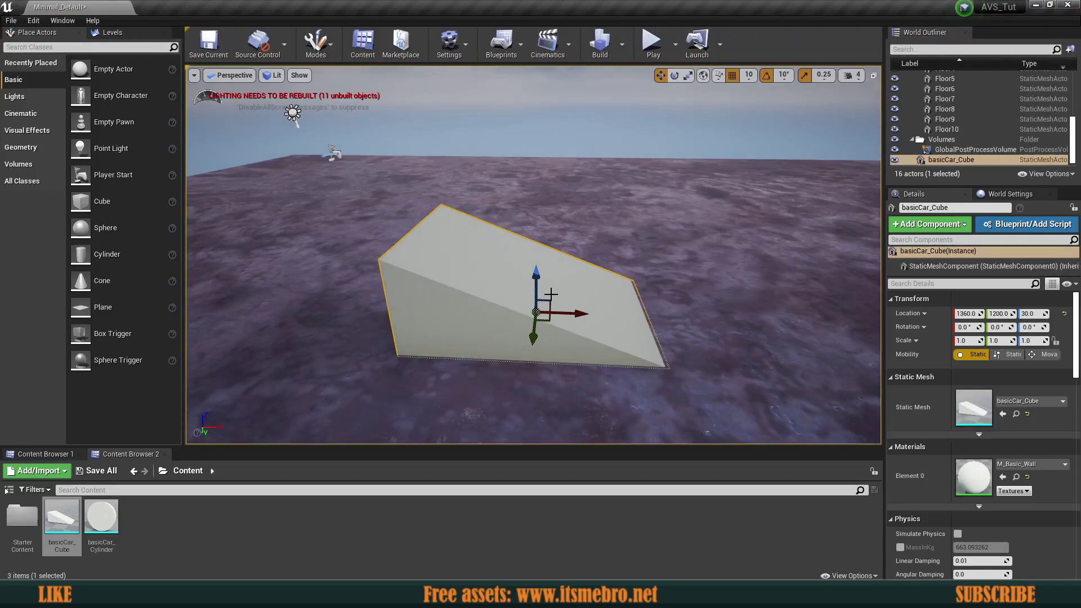
pyautogui.moveTo(546, 292); pyautogui.dragTo(546, 292, button='right')
pyautogui.moveTo(577, 332); pyautogui.dragTo(623, 349, button='right')
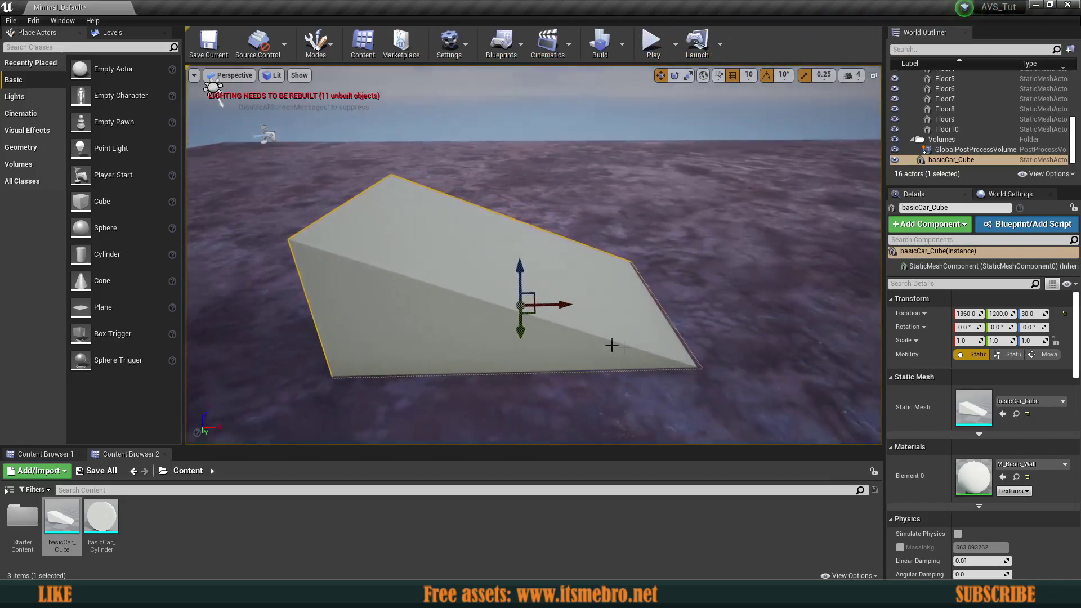
pyautogui.press('Delete')
# Step: Place the basicCar_Cube mesh on the floor in the level
pyautogui.moveTo(62, 515); pyautogui.dragTo(518, 284)
pyautogui.moveTo(518, 285); pyautogui.dragTo(518, 284, button='right')
pyautogui.moveTo(458, 358); pyautogui.dragTo(458, 358, button='right')
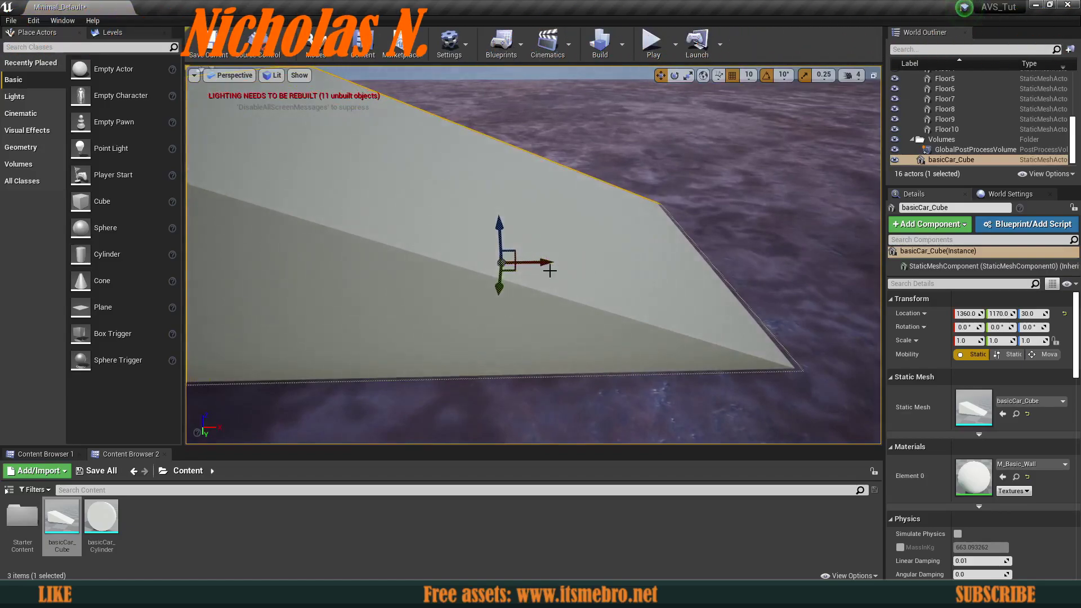
pyautogui.moveTo(640, 303); pyautogui.dragTo(641, 303, button='right')
pyautogui.moveTo(522, 293); pyautogui.dragTo(521, 292, button='right')
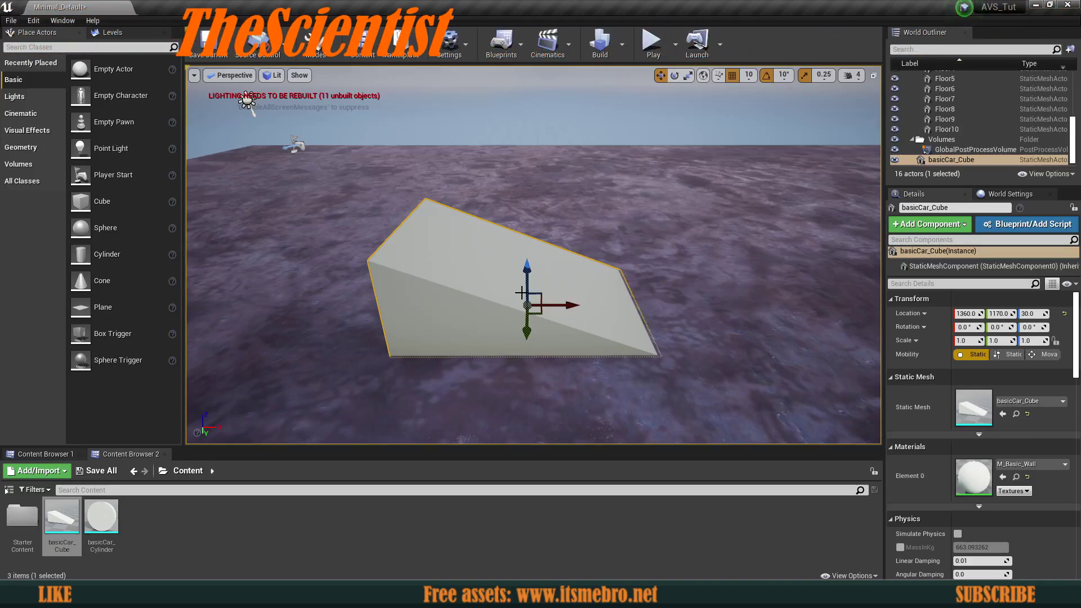
pyautogui.moveTo(494, 296); pyautogui.dragTo(520, 313, button='right')
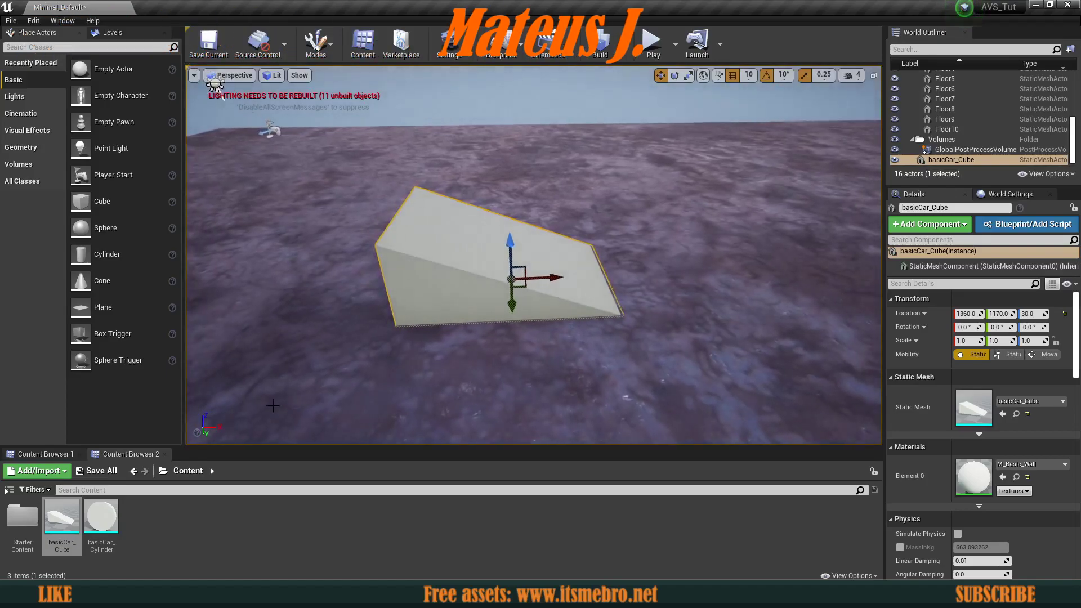
# Step: Place the basicCar_Cylinder mesh on the floor in front of the wedge-shaped car body
pyautogui.moveTo(101, 516); pyautogui.dragTo(496, 360)
pyautogui.press('f')
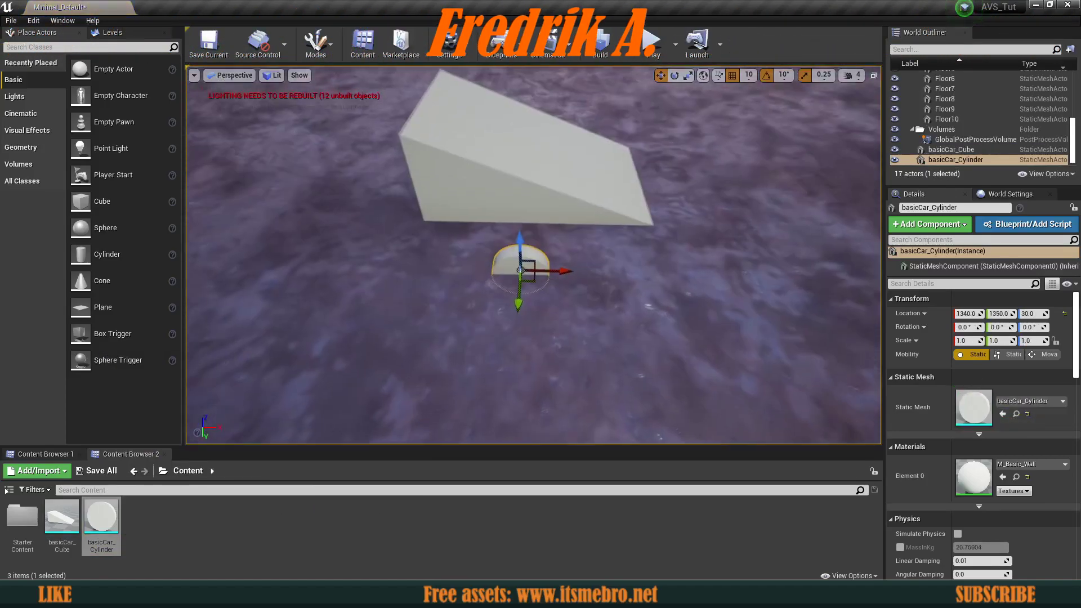
pyautogui.moveTo(501, 337); pyautogui.dragTo(509, 294, button='right')
pyautogui.scroll(3, 508, 286)
pyautogui.click(509, 239)
pyautogui.moveTo(510, 240); pyautogui.dragTo(553, 260, button='right')
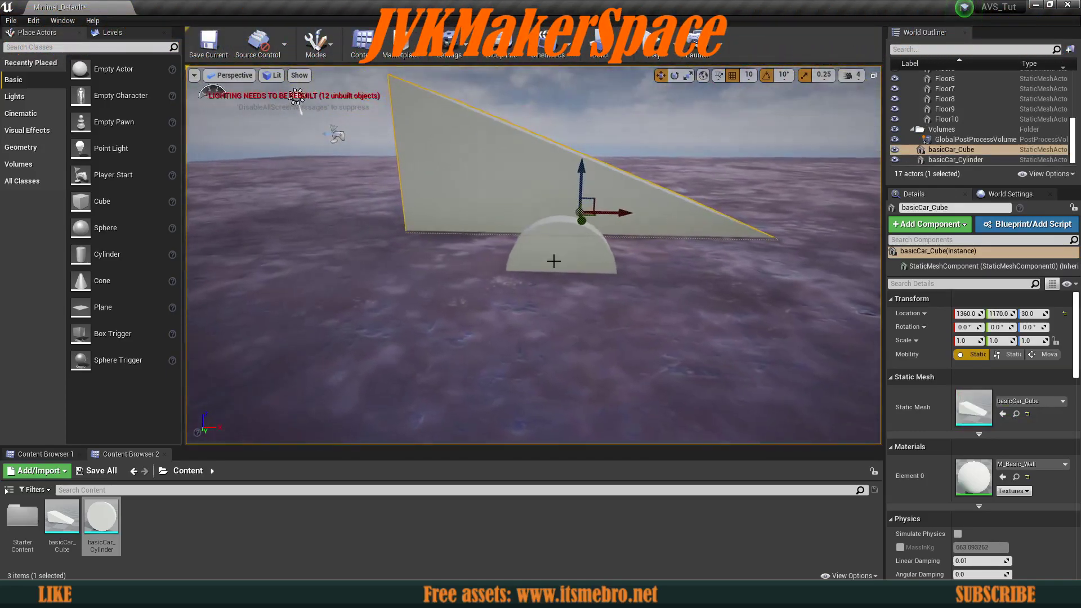
# Step: Raise the cylinder straight up to a Z location of 110 to expose its whole shape
pyautogui.click(554, 261)
pyautogui.press('f')
pyautogui.moveTo(533, 257); pyautogui.dragTo(540, 115)
pyautogui.moveTo(555, 264)
pyautogui.mouseDown(button='right')
pyautogui.moveTo(556, 298)
pyautogui.moveTo(557, 271)
pyautogui.mouseUp(button='right')
pyautogui.moveTo(533, 307); pyautogui.dragTo(542, 206)
pyautogui.moveTo(549, 253); pyautogui.dragTo(562, 299, button='right')
# Step: Rotate the cylinder about its own centre to demonstrate its pivot, and delete it from the level
pyautogui.press('e')
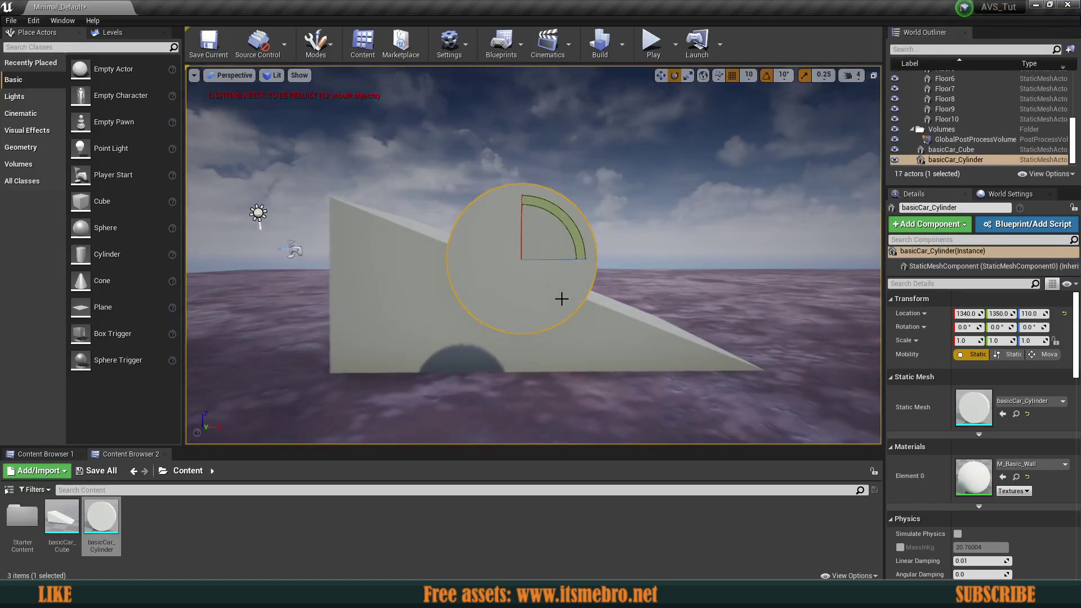
pyautogui.moveTo(557, 209); pyautogui.dragTo(595, 243)
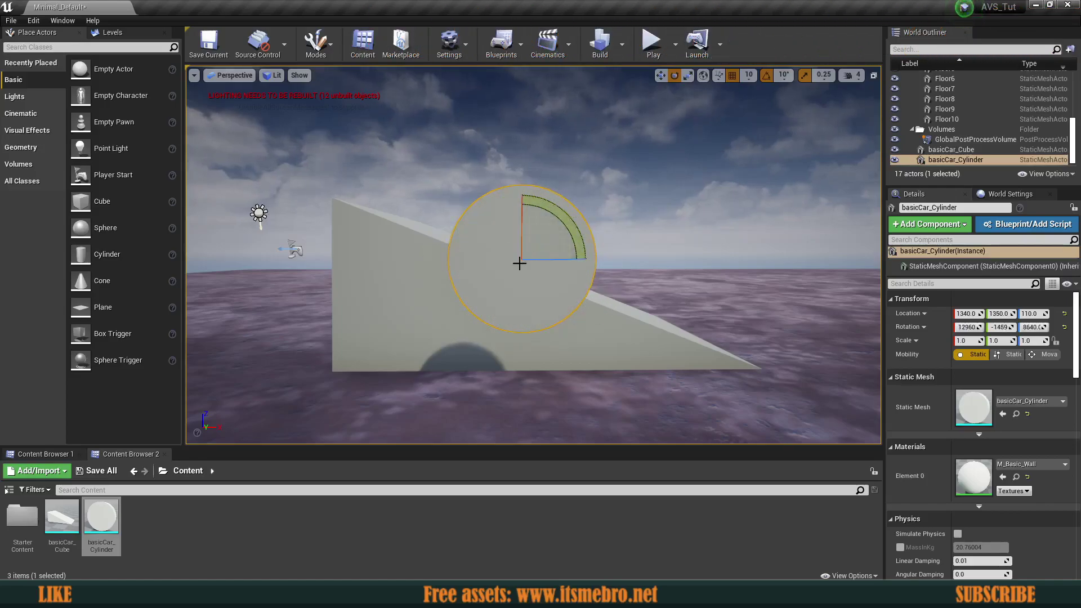
pyautogui.press('Delete')
pyautogui.moveTo(478, 373); pyautogui.dragTo(478, 416, button='right')
pyautogui.press('s')
pyautogui.moveTo(498, 353); pyautogui.dragTo(507, 329, button='right')
pyautogui.press('w')
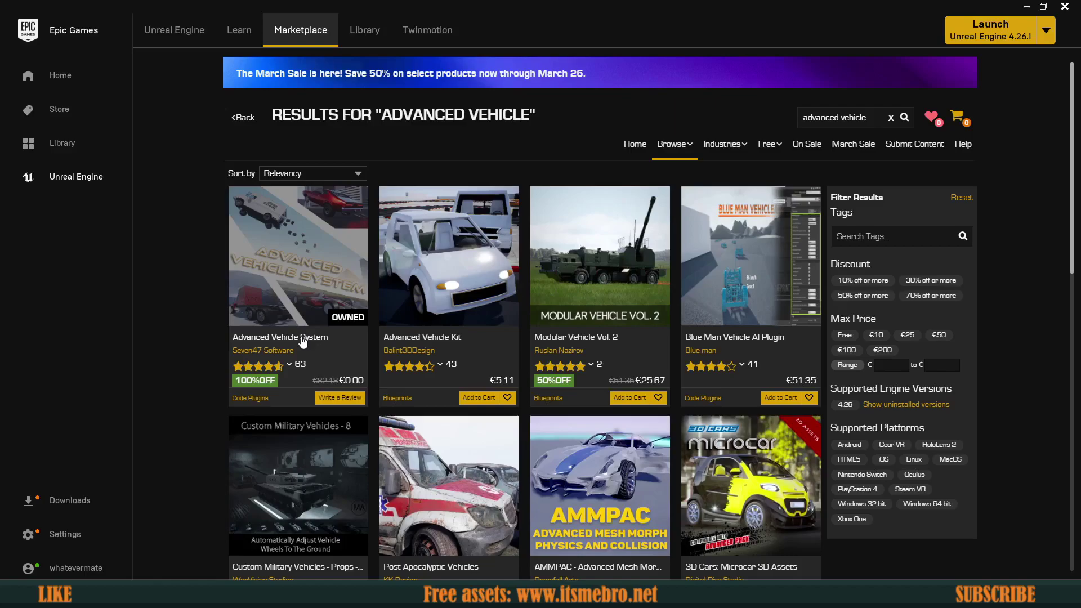
# Step: Open the Advanced Vehicle System page in the Epic Games marketplace and try to install the plugin to the engine
pyautogui.click(303, 313)
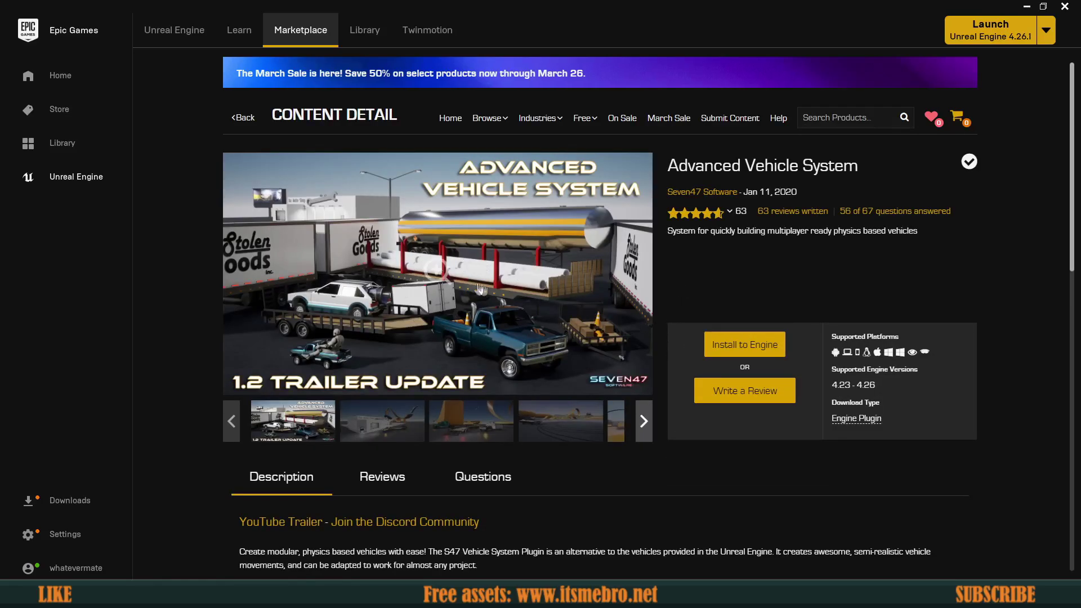
pyautogui.scroll(-6, 621, 294)
pyautogui.scroll(6, 608, 327)
pyautogui.click(737, 351)
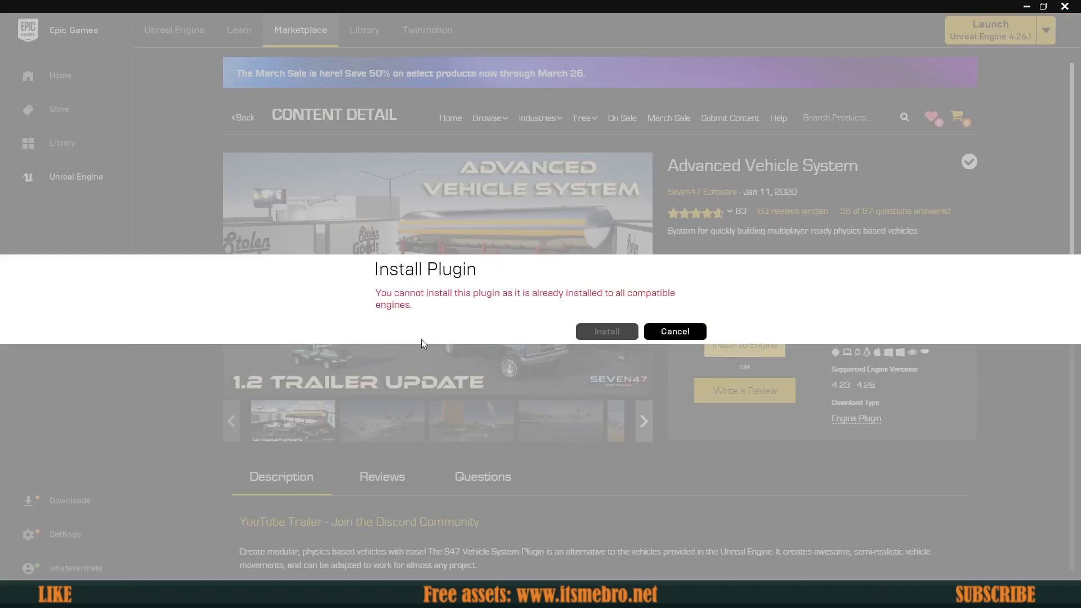
pyautogui.click(685, 333)
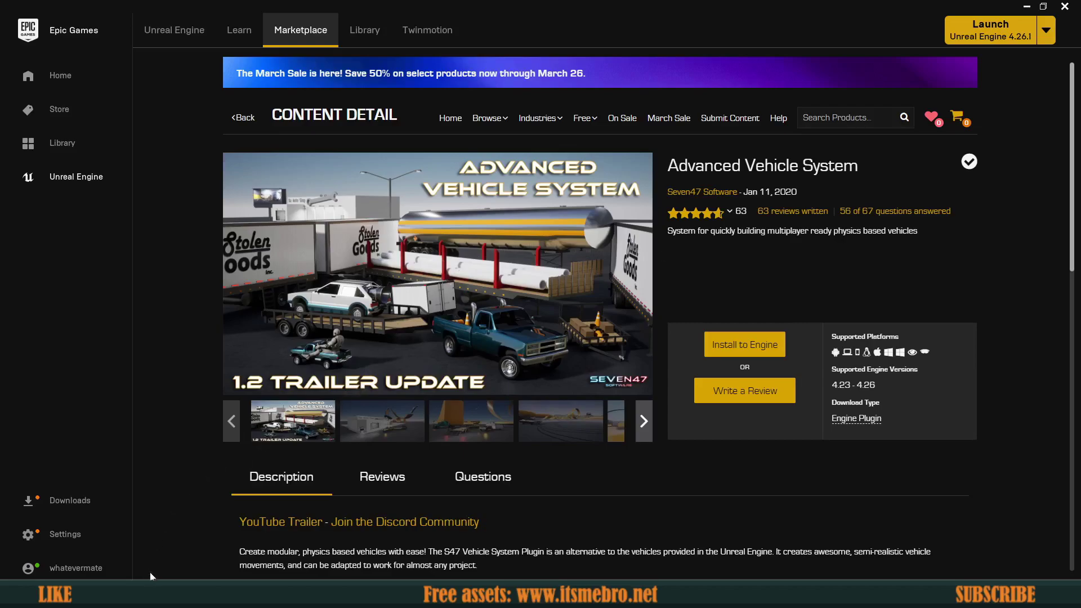
# Step: Switch back to the Unreal Editor, enable the Advanced Vehicle System plugin and restart the editor
pyautogui.click(141, 594)
pyautogui.click(408, 527)
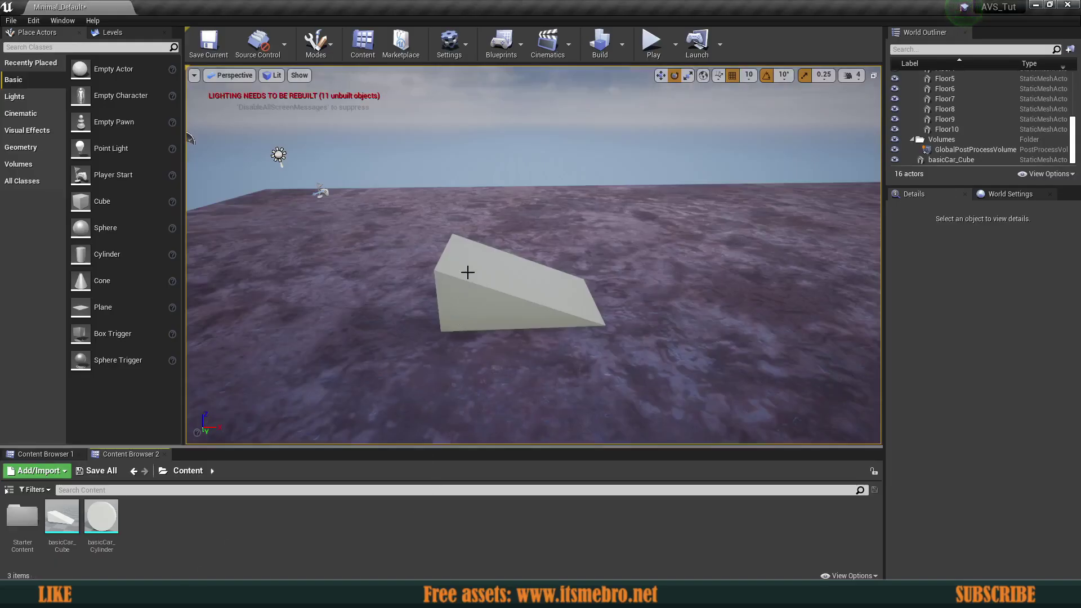
pyautogui.click(454, 48)
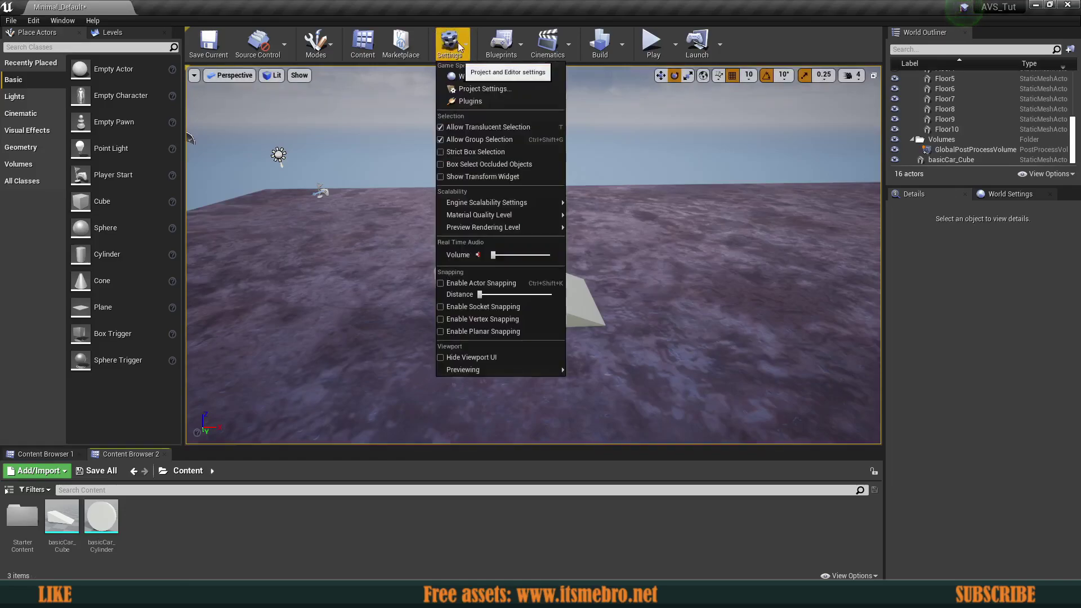
pyautogui.click(472, 102)
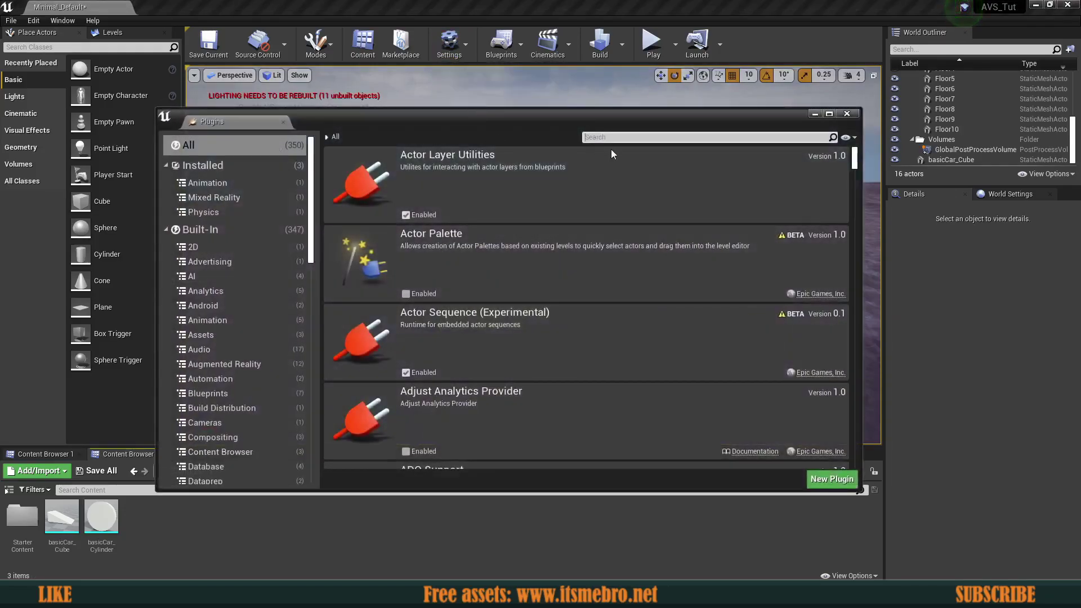
pyautogui.click(600, 137)
pyautogui.write('adva')
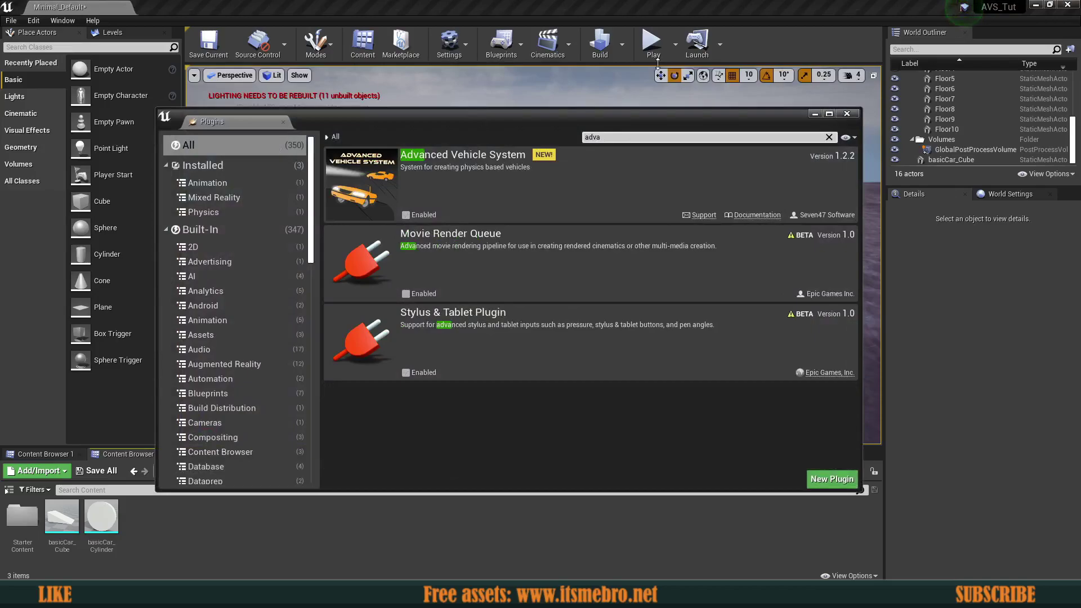
pyautogui.click(405, 215)
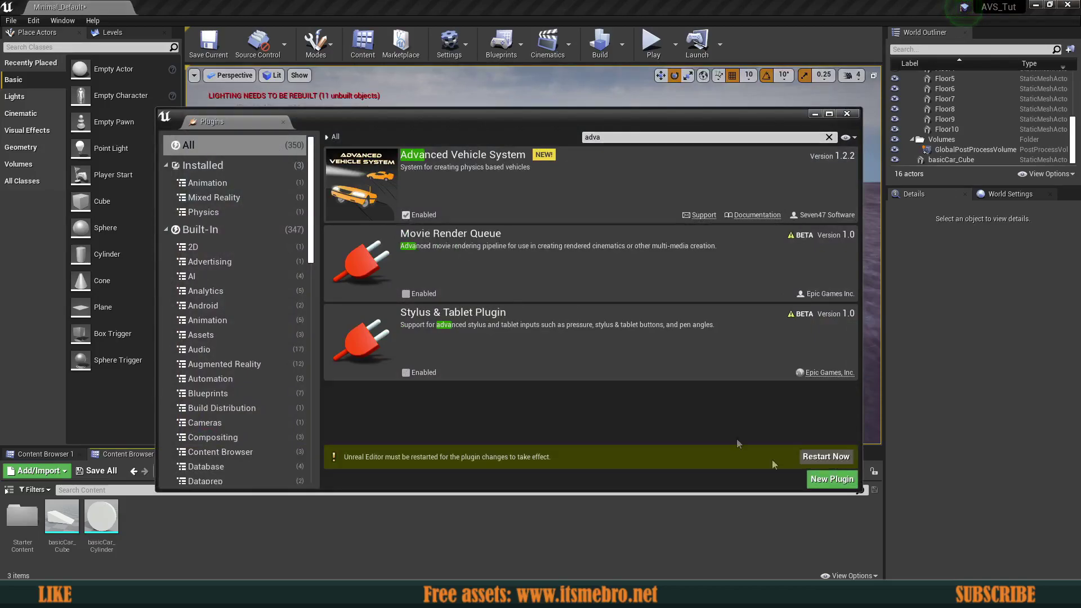
pyautogui.click(825, 457)
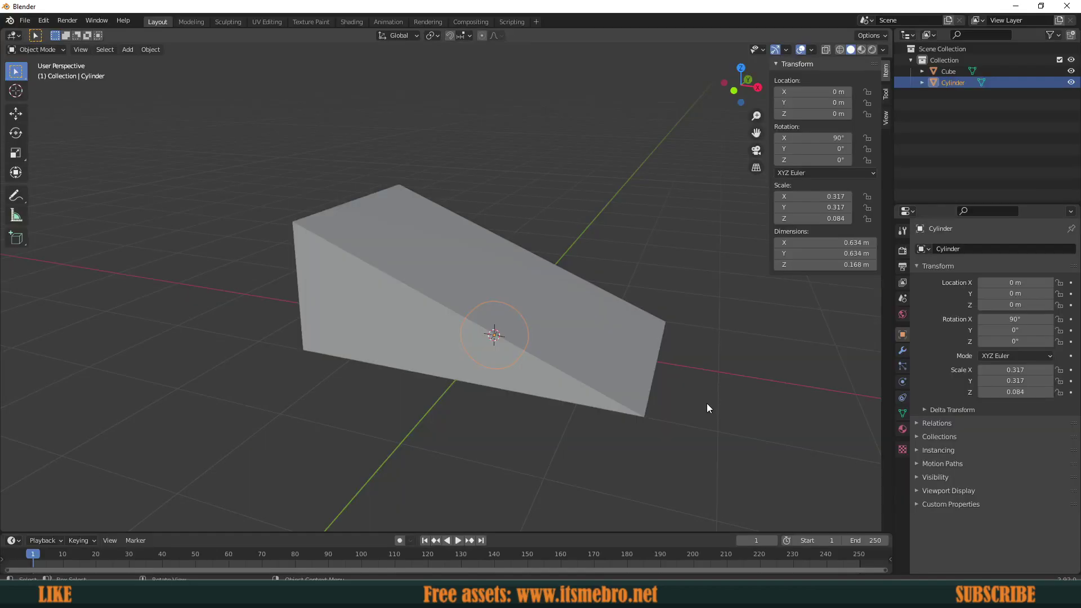
# Step: Switch to Blender and examine from several sides how the cylinder and the wedge sit around the origin
pyautogui.moveTo(707, 403); pyautogui.dragTo(254, 369, button='middle')
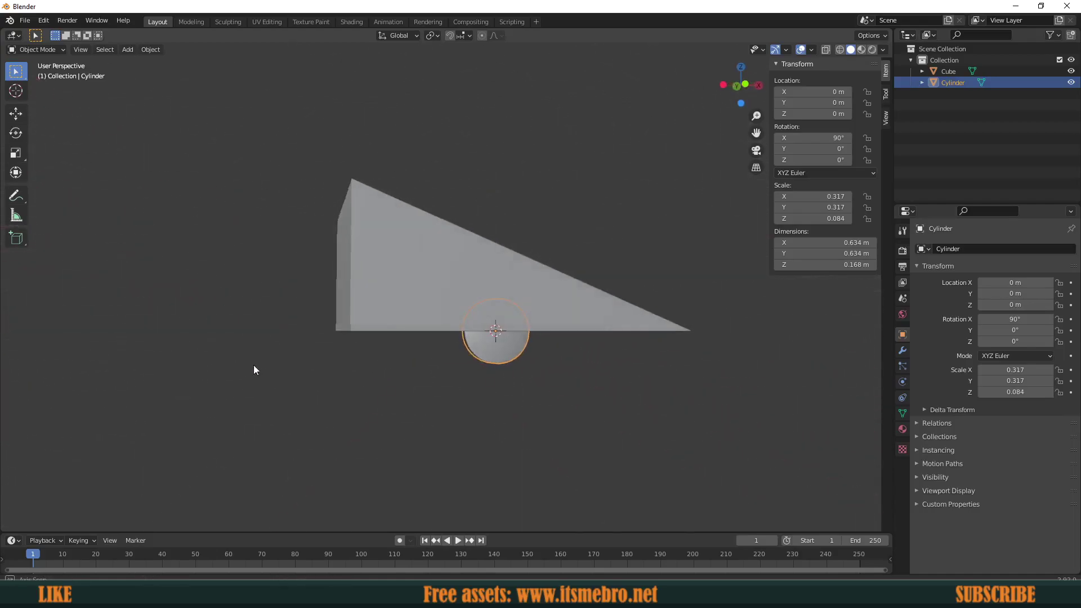
pyautogui.moveTo(620, 386); pyautogui.dragTo(421, 340, button='middle')
pyautogui.click(478, 363)
pyautogui.moveTo(477, 363); pyautogui.dragTo(698, 399, button='middle')
pyautogui.click(405, 350)
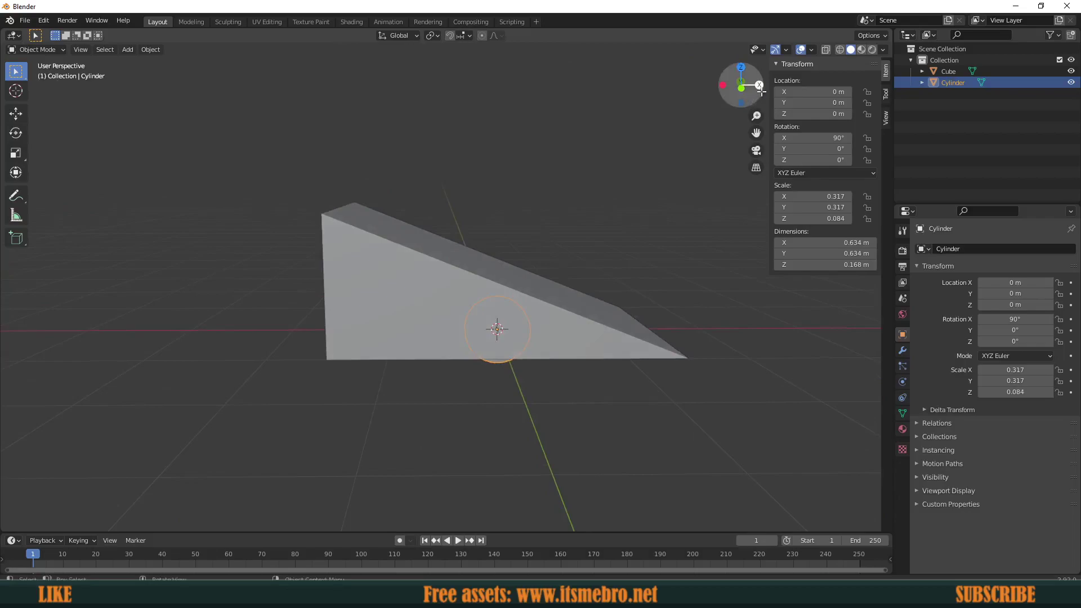
pyautogui.moveTo(588, 417); pyautogui.dragTo(505, 345, button='middle')
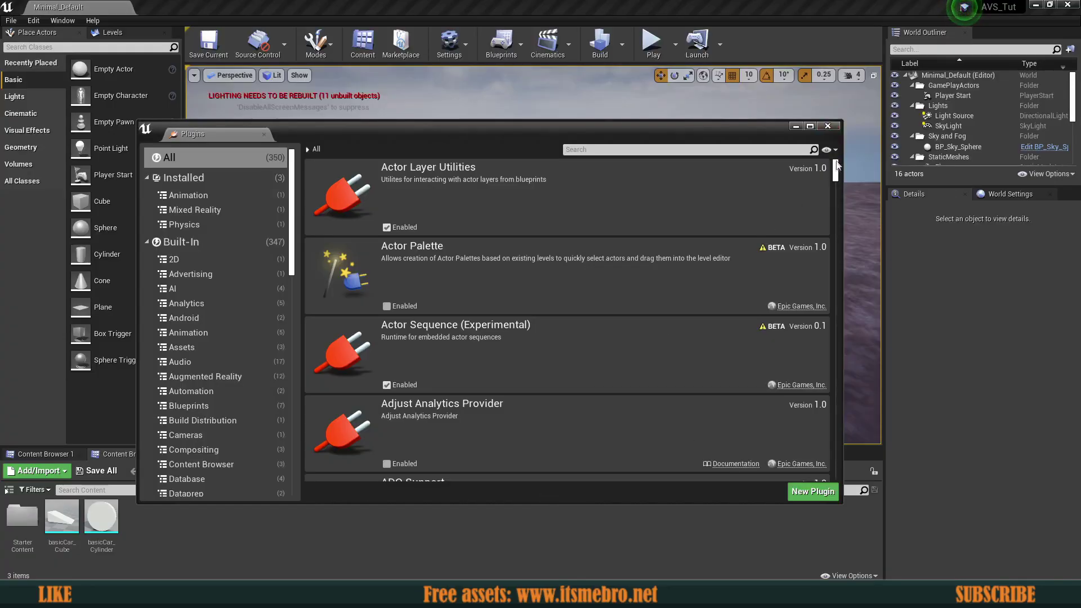
# Step: Back in the Unreal Editor, close the Plugins window and open the Engine Input page of the project settings
pyautogui.click(828, 126)
pyautogui.moveTo(533, 255); pyautogui.dragTo(510, 376, button='right')
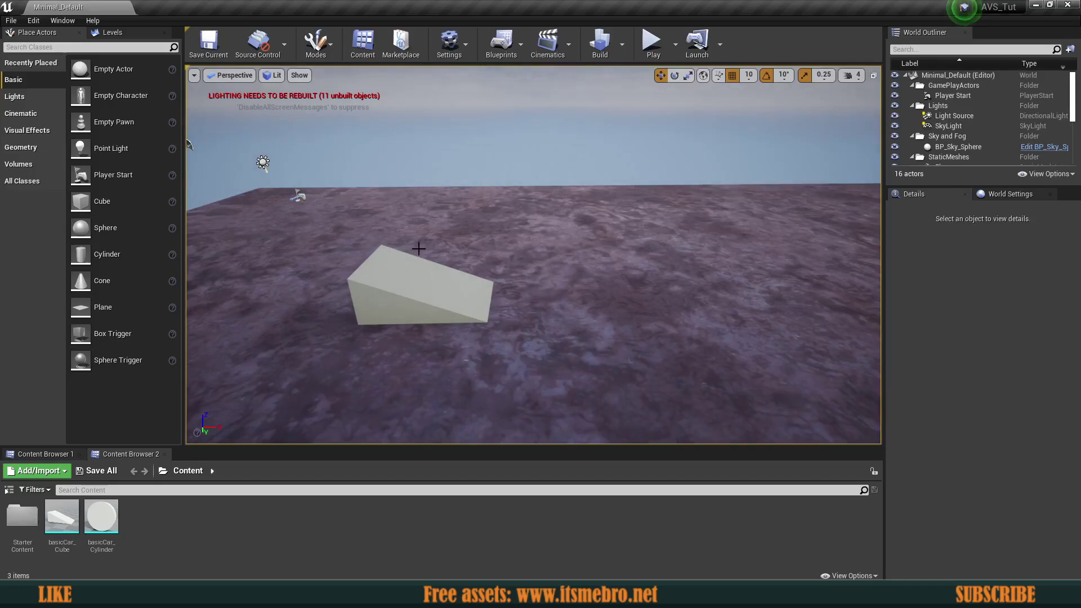
pyautogui.click(449, 43)
pyautogui.click(473, 90)
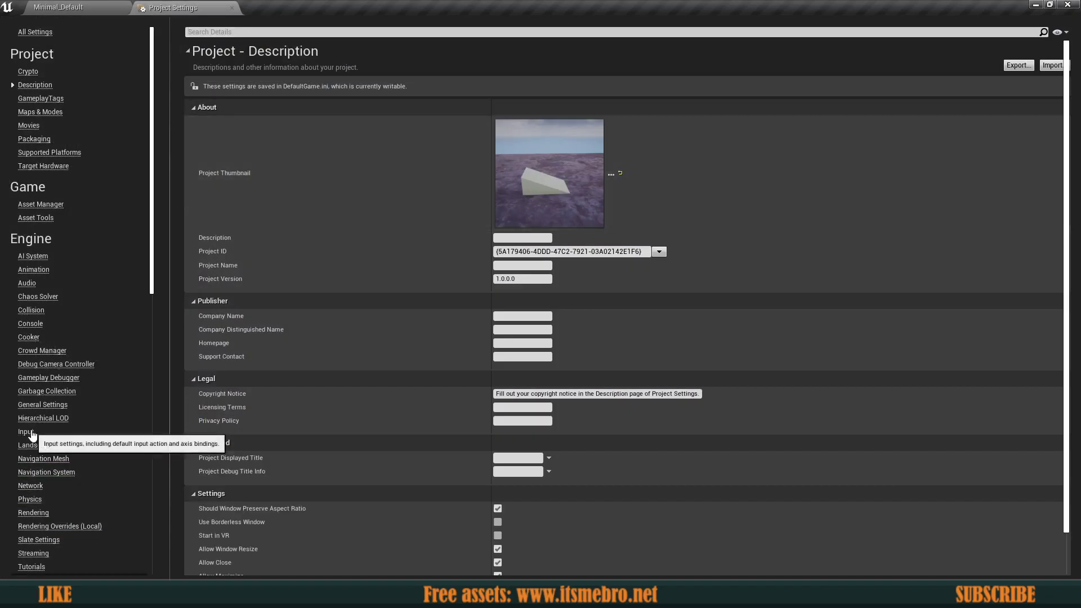
pyautogui.click(28, 431)
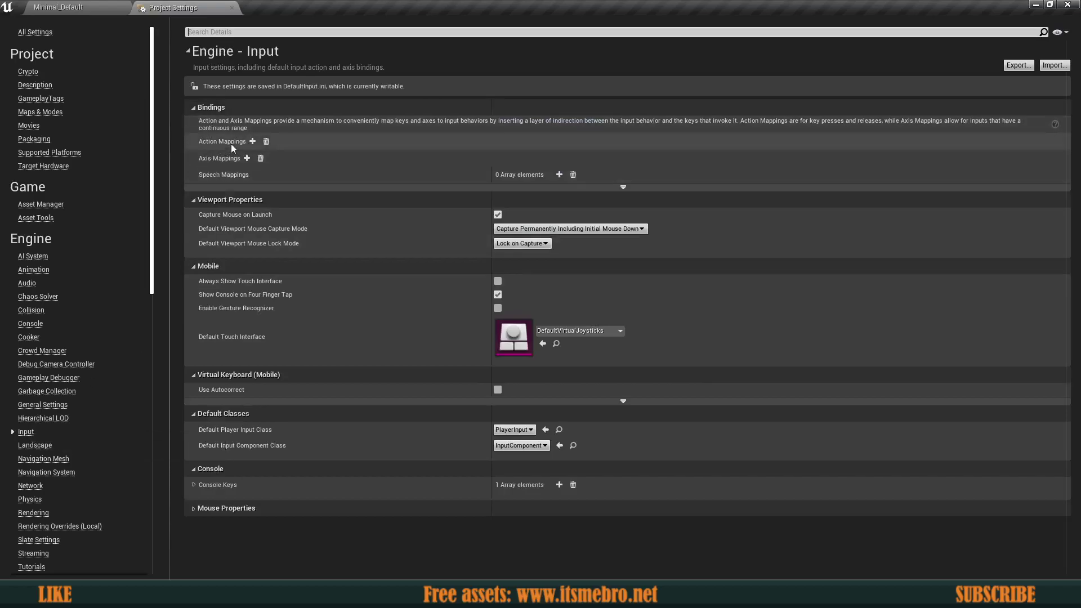
# Step: Add an action mapping named VehicleHandbrake and bind it to Space Bar
pyautogui.click(252, 141)
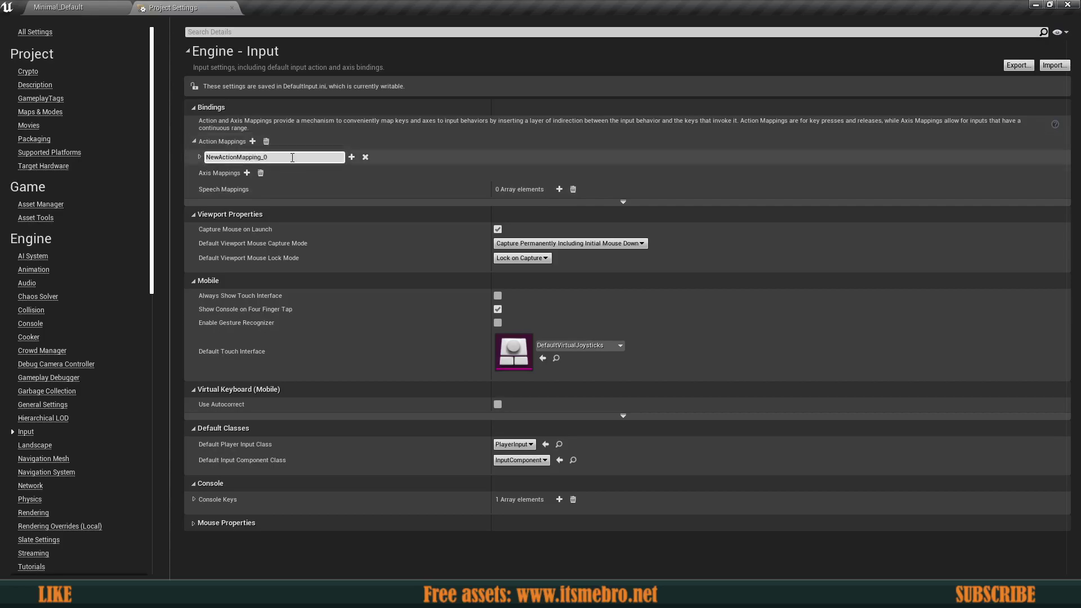
pyautogui.write('Vehic')
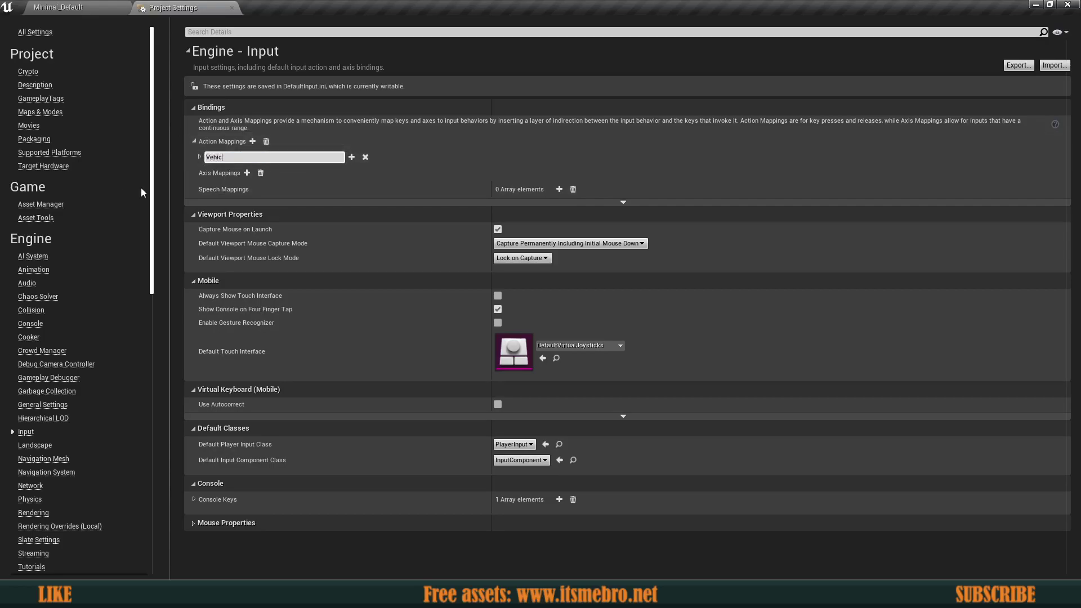
pyautogui.write('leHandbrake')
pyautogui.press('Return')
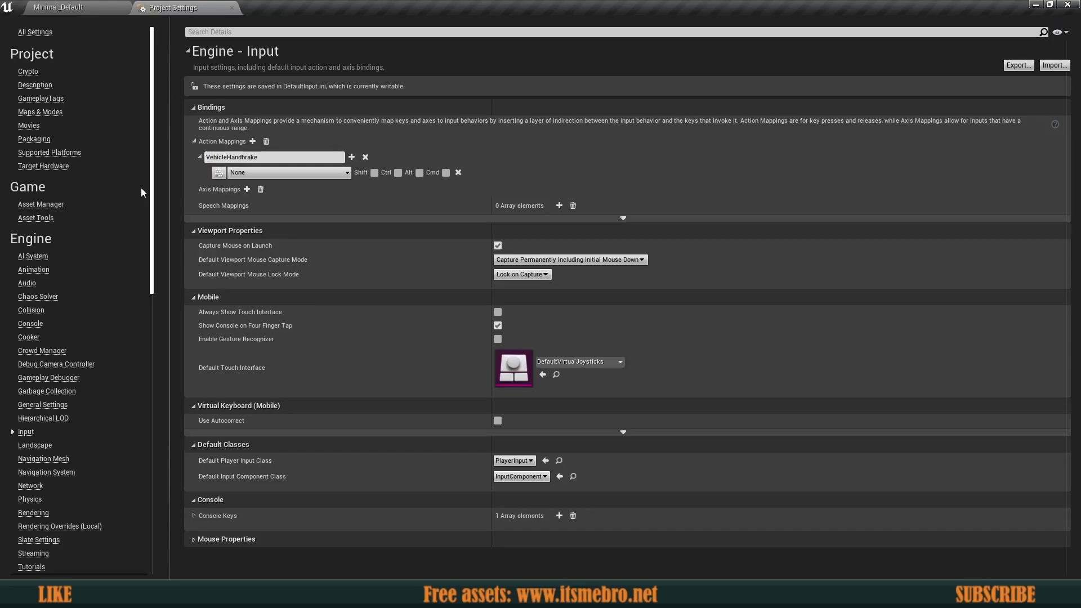
pyautogui.click(219, 173)
pyautogui.press('space')
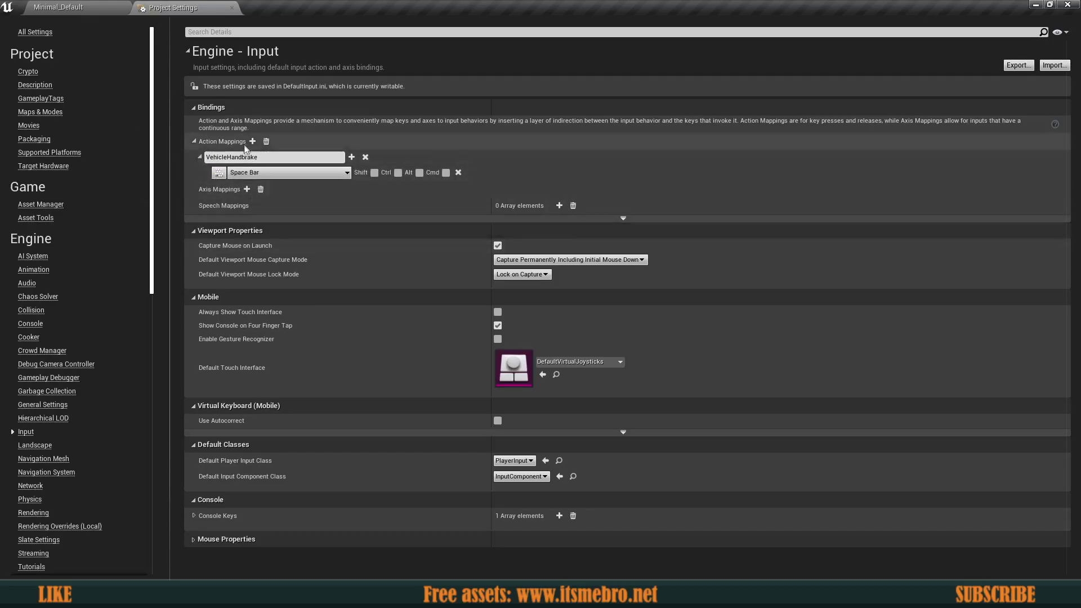
# Step: Add an action mapping named VehicleShiftUp and bind it to Left Shift
pyautogui.click(252, 141)
pyautogui.click(248, 188)
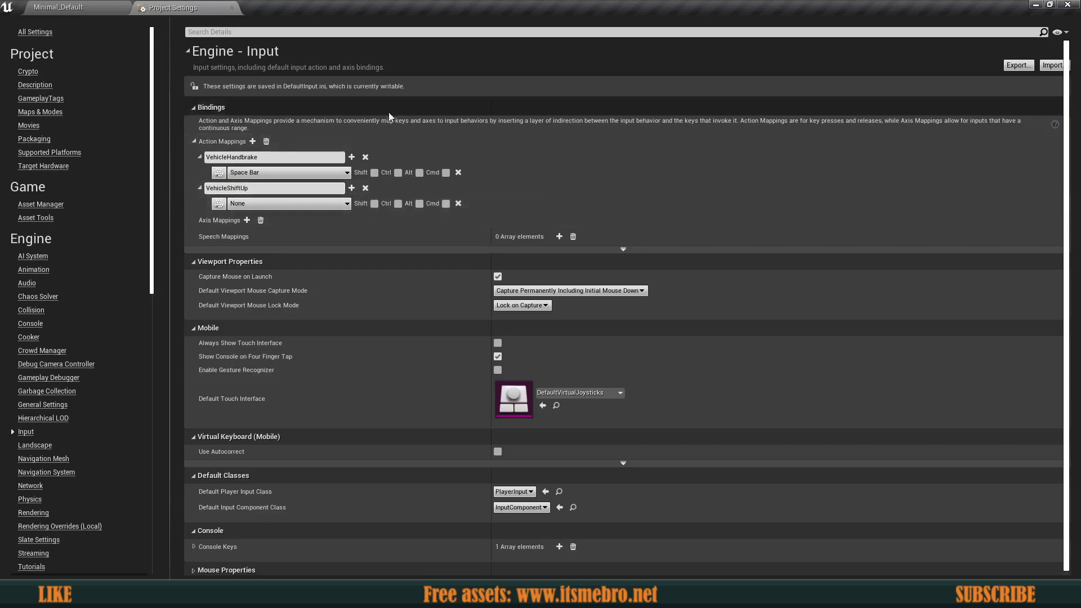
pyautogui.click(219, 204)
pyautogui.press('shift')
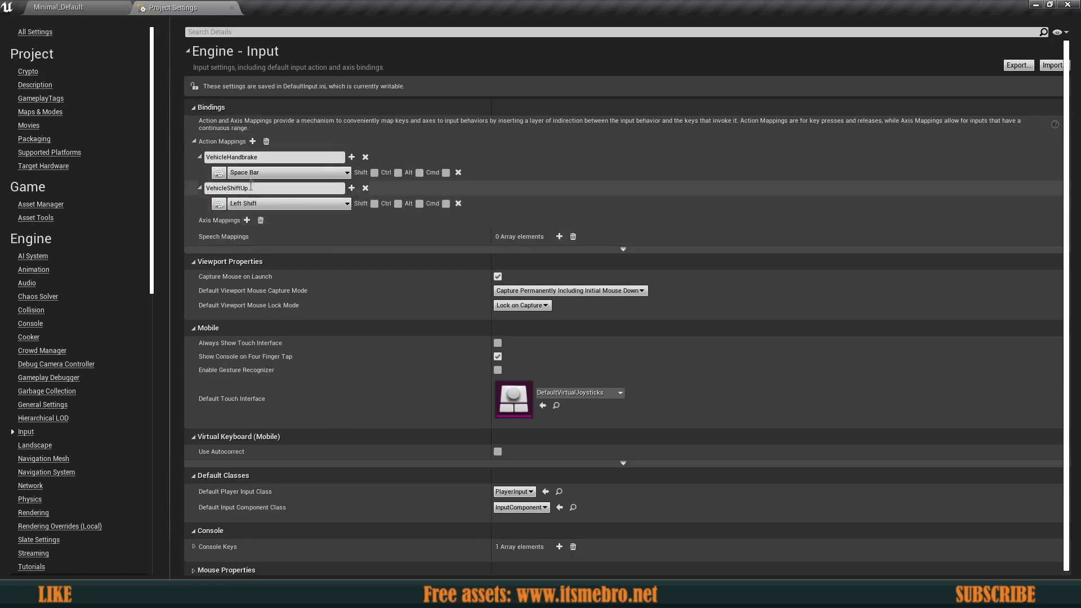
# Step: Add an action mapping named VehicleShiftDown and bind it to Left Ctrl
pyautogui.click(252, 141)
pyautogui.click(278, 224)
pyautogui.write('VehicleShiftDown')
pyautogui.press('Return')
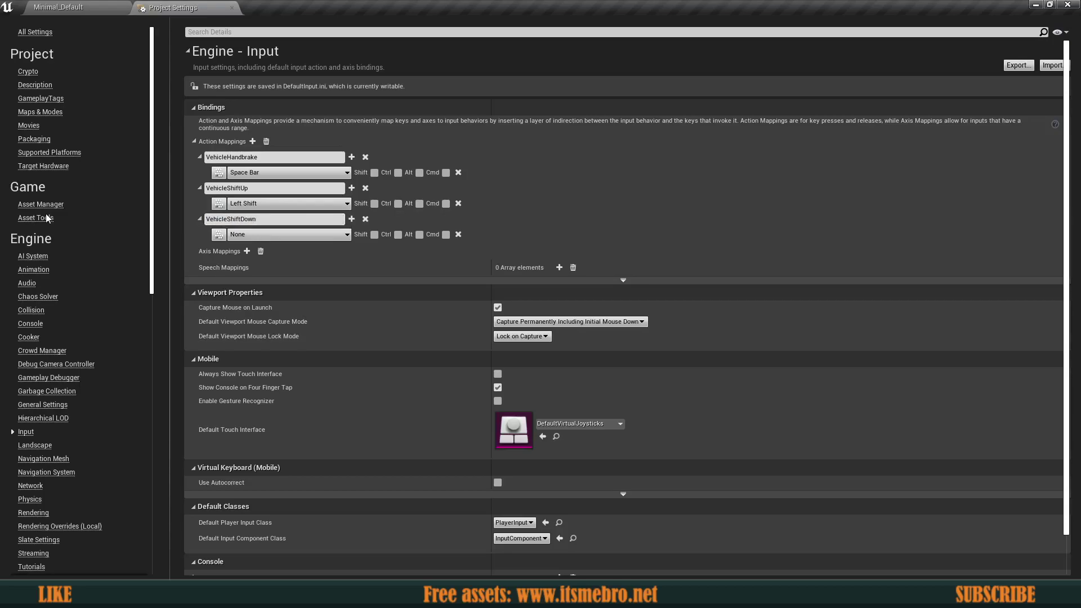
pyautogui.click(219, 234)
pyautogui.press('ctrl')
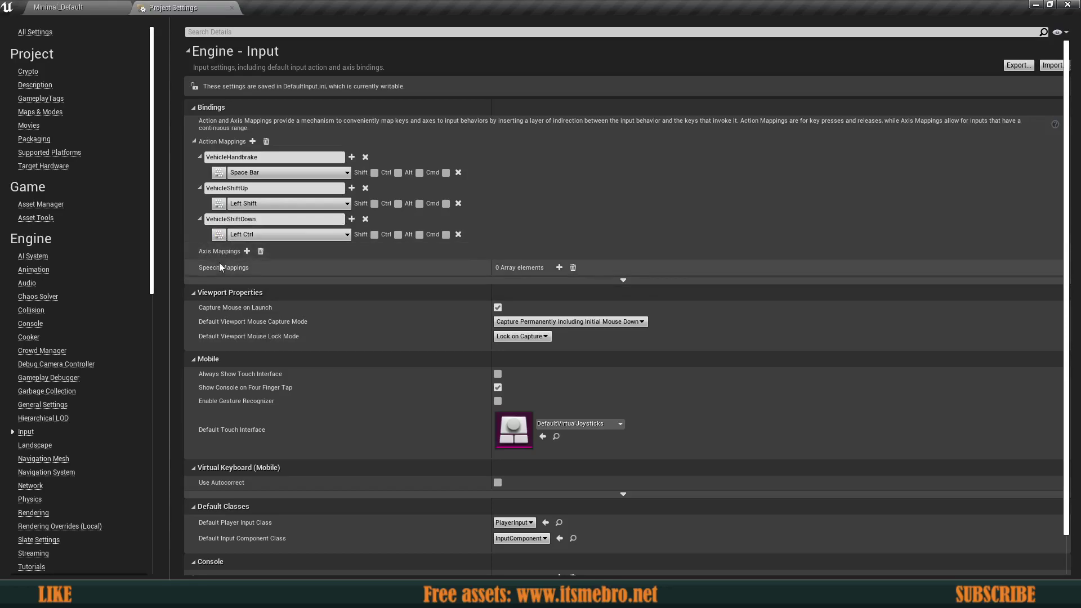
# Step: Add an axis mapping named VehicleForward and bind it to W
pyautogui.click(247, 251)
pyautogui.click(193, 251)
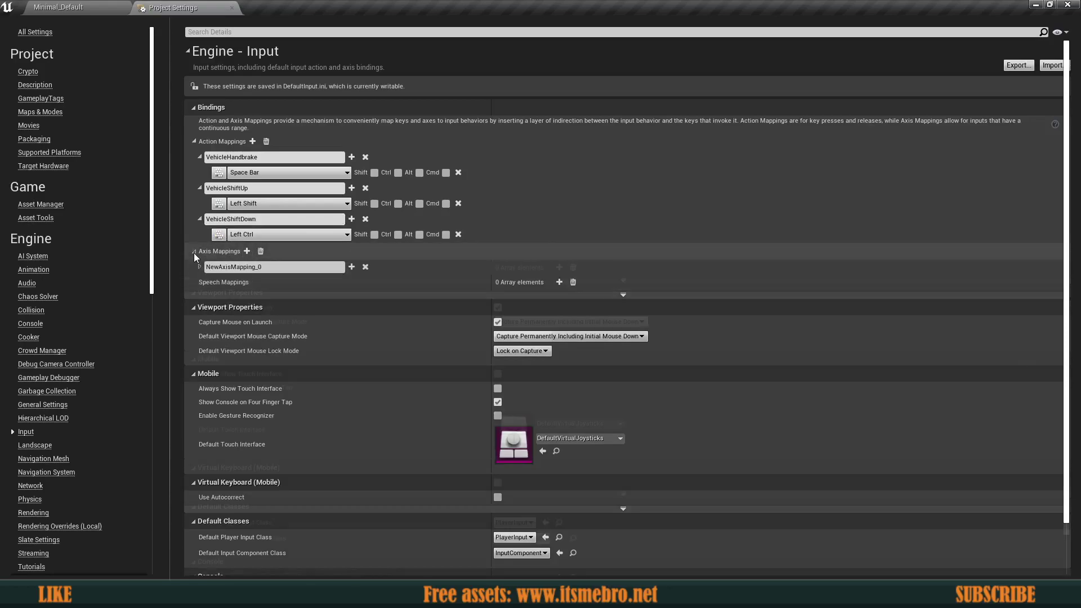
pyautogui.write('VehicleForward')
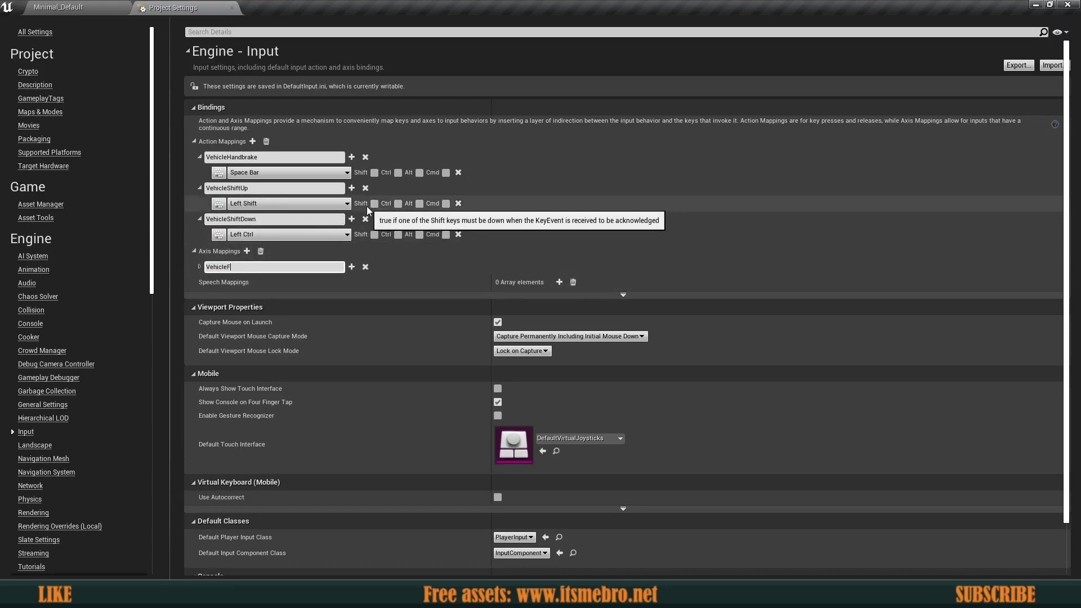
pyautogui.press('Return')
pyautogui.click(218, 282)
pyautogui.press('w')
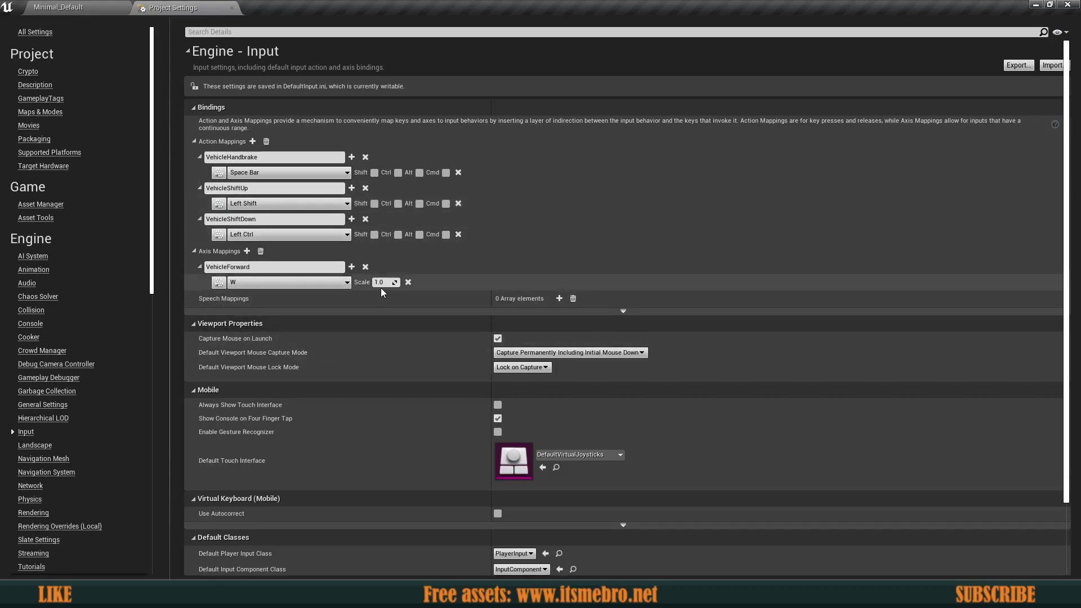
# Step: Add an axis mapping named VehicleBrake and bind it to S
pyautogui.click(247, 252)
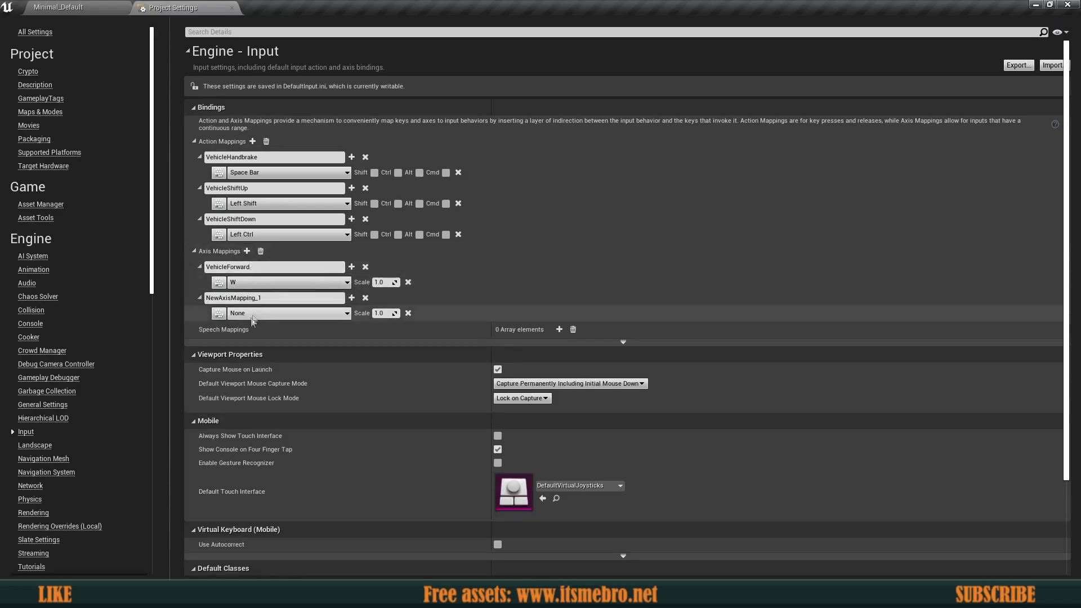
pyautogui.write('VehicleBrake')
pyautogui.press('Return')
pyautogui.click(219, 313)
pyautogui.press('s')
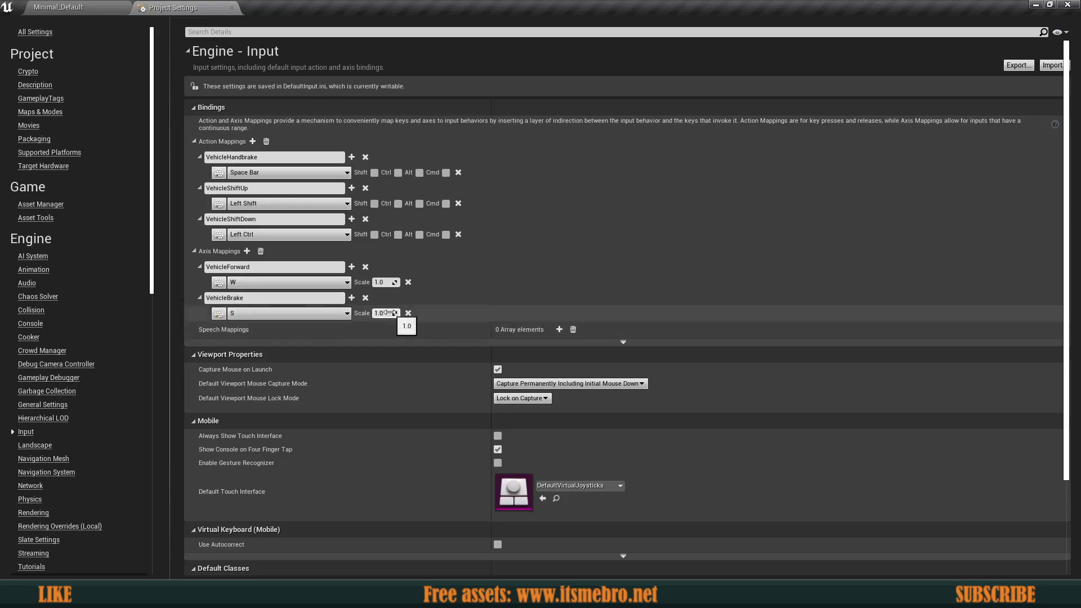
# Step: Add an axis mapping named VehicleSteering and bind it to A
pyautogui.click(248, 251)
pyautogui.write('Vehicle')
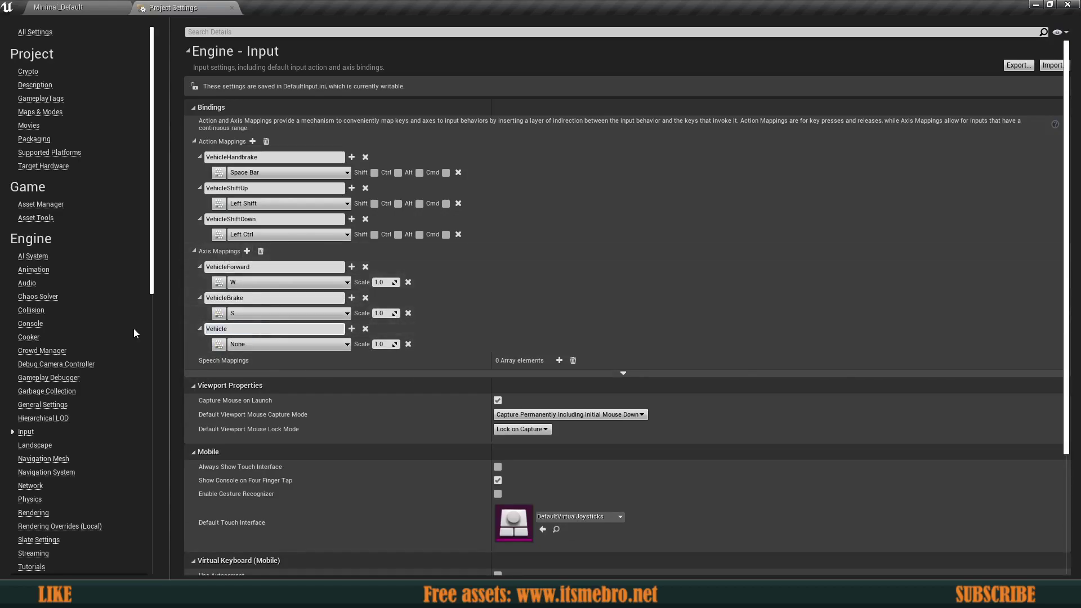
pyautogui.write('Steering')
pyautogui.press('Return')
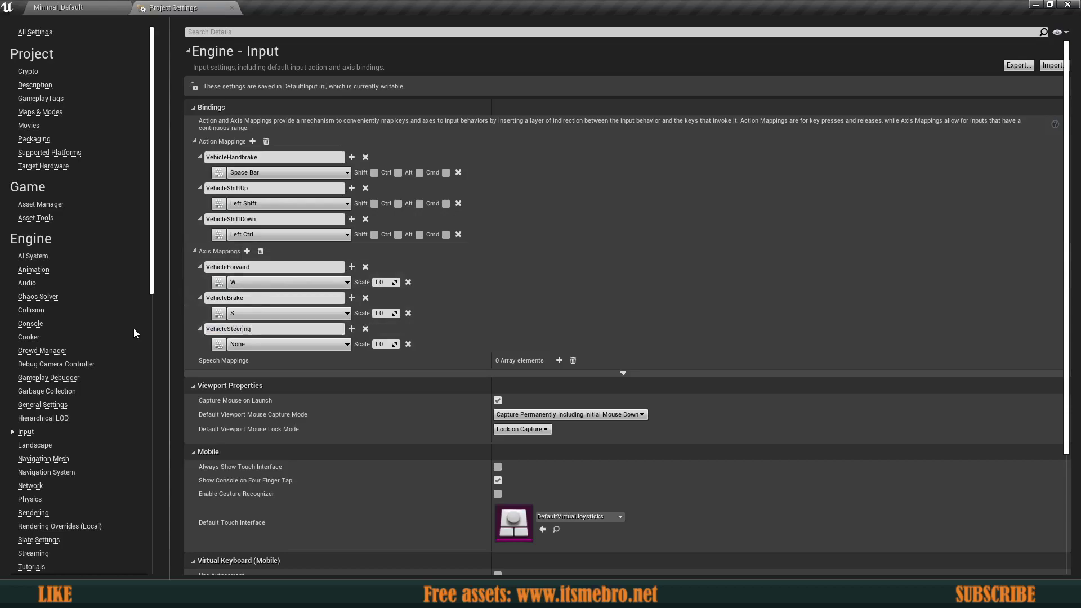
pyautogui.click(219, 342)
pyautogui.press('a')
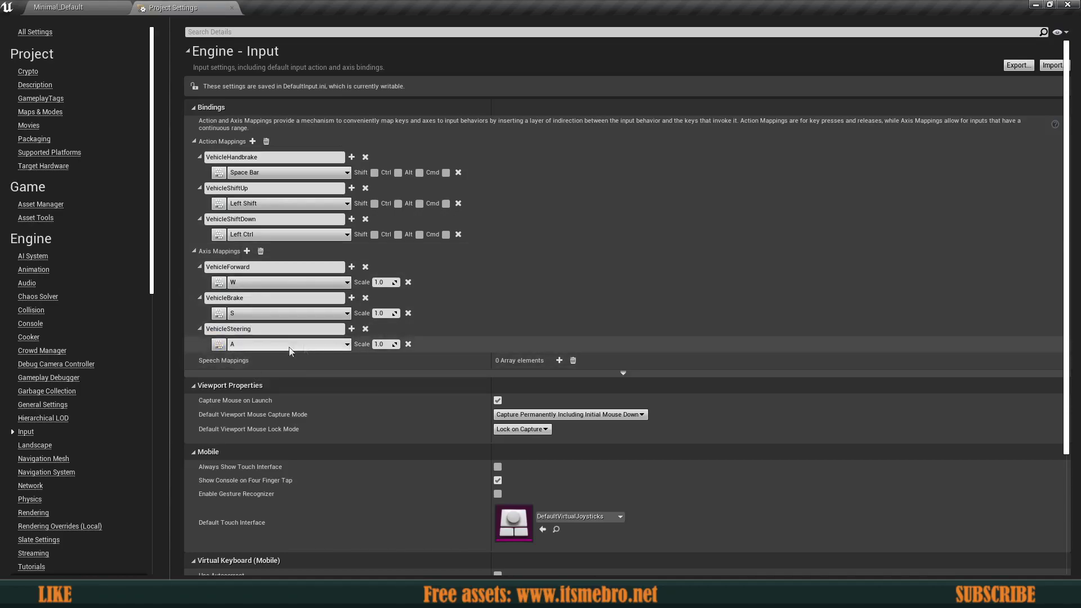
# Step: Add D as a second VehicleSteering key and set the scale of the A key to -1.0
pyautogui.click(352, 329)
pyautogui.click(218, 361)
pyautogui.press('d')
pyautogui.click(378, 343)
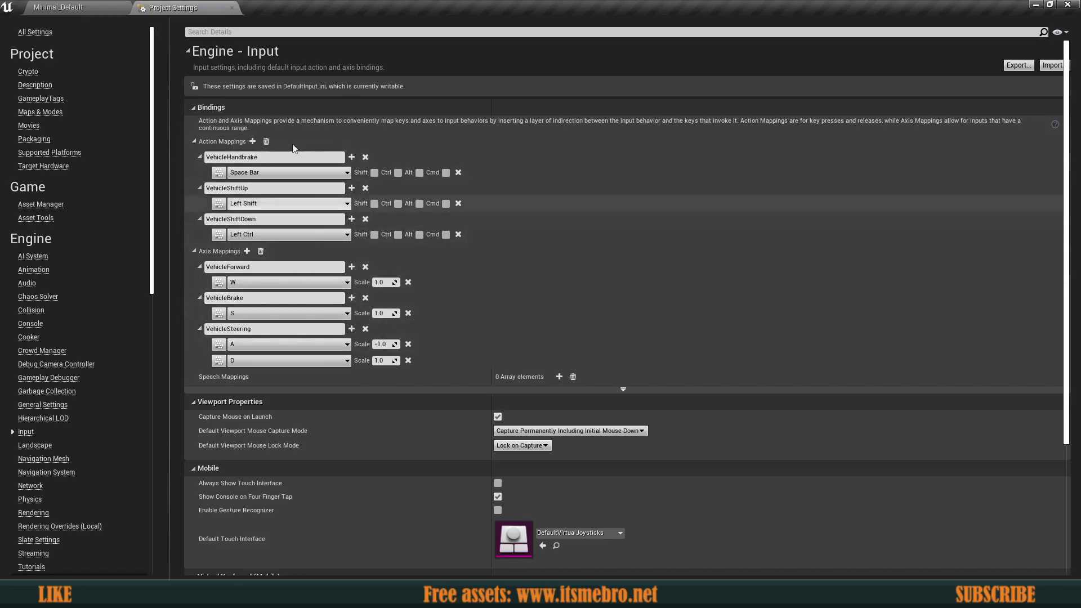
# Step: Back in the level editor, create a Blueprint class in the Content folder with AVS_Vehicle as its parent class
pyautogui.click(60, 7)
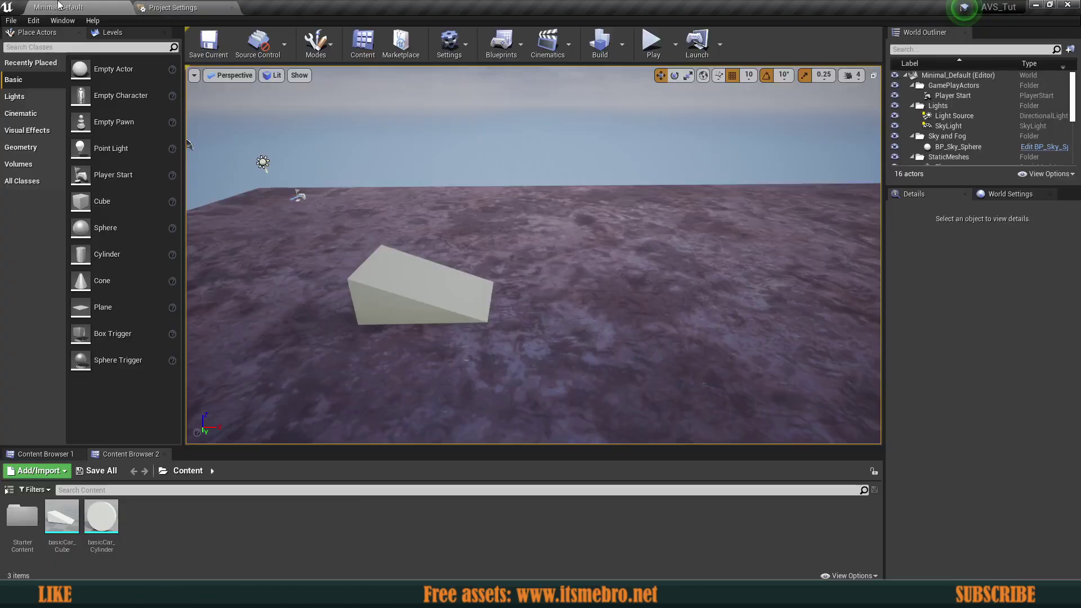
pyautogui.rightClick(189, 524)
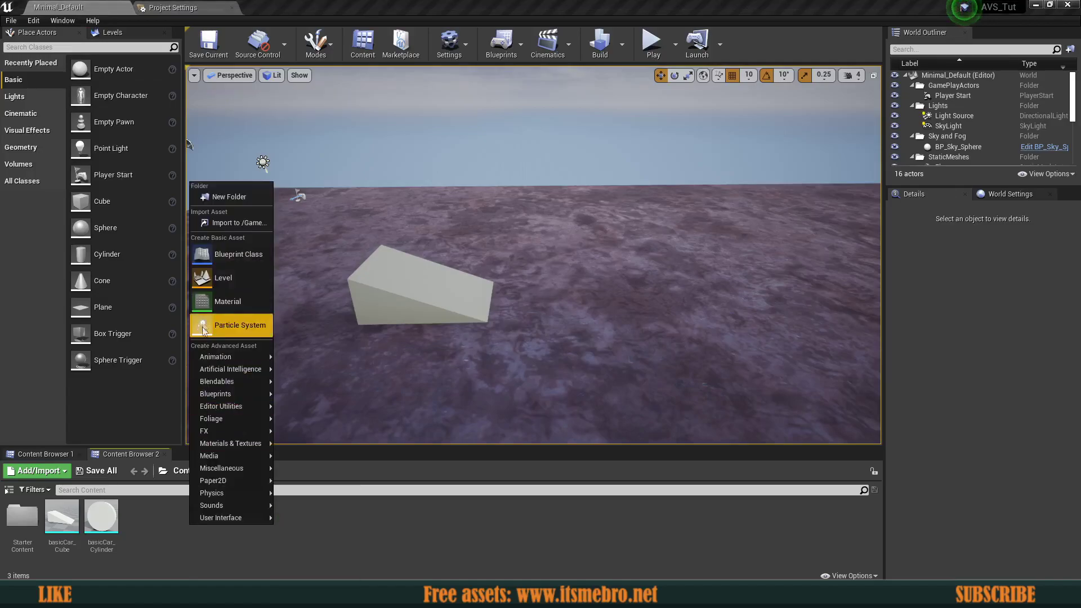
pyautogui.click(241, 256)
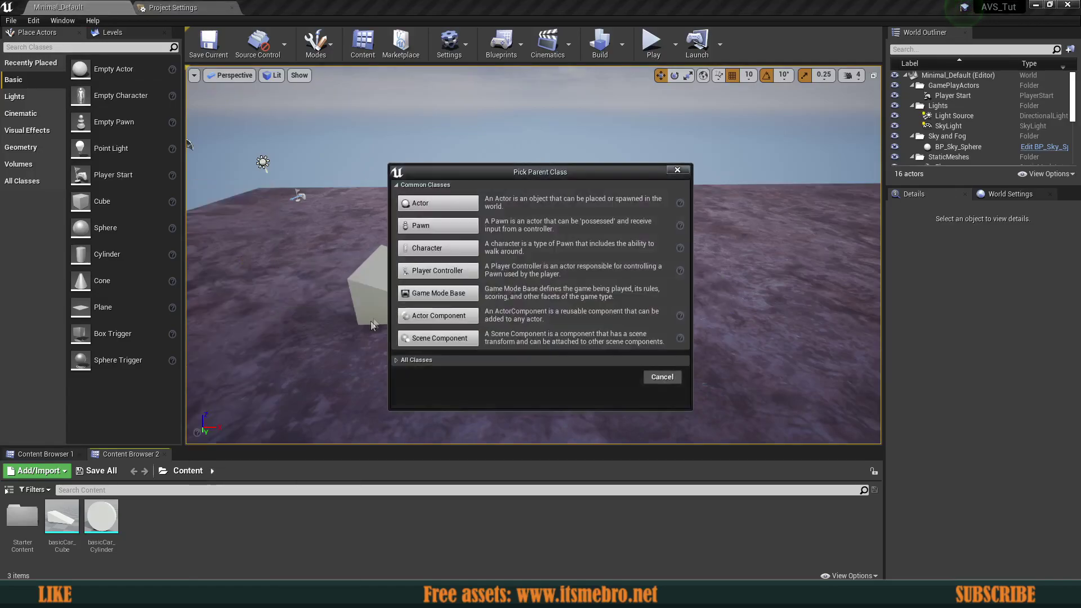
pyautogui.click(412, 360)
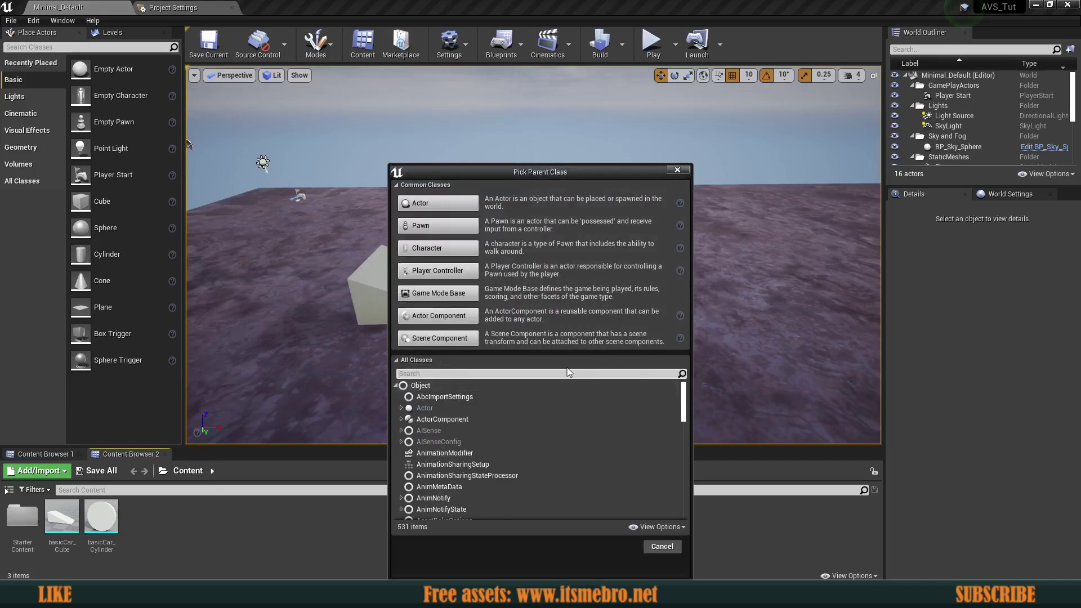
pyautogui.write('avs')
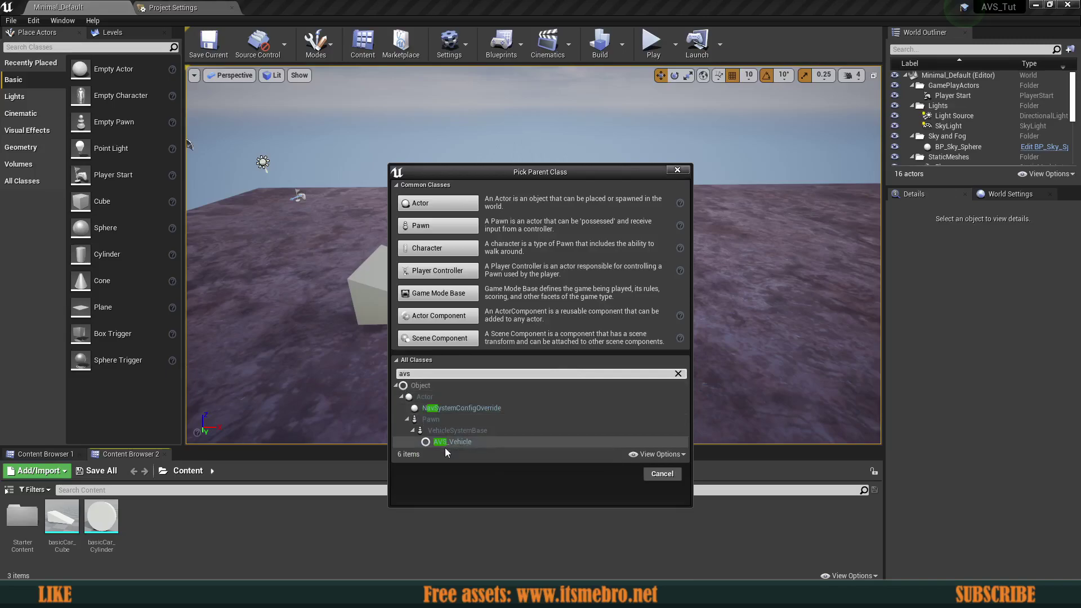
pyautogui.click(456, 441)
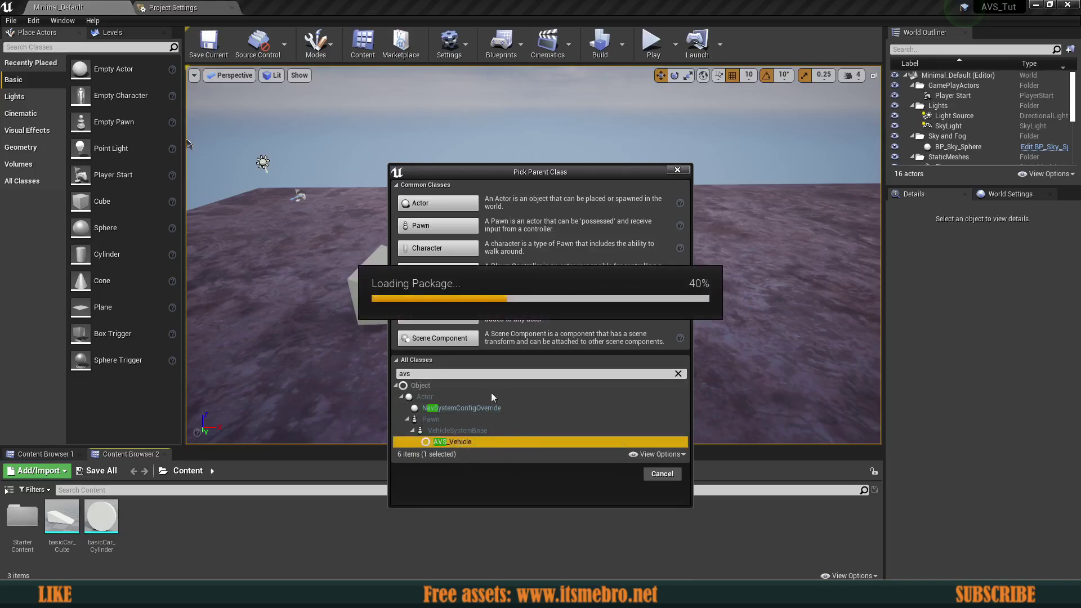
pyautogui.click(620, 474)
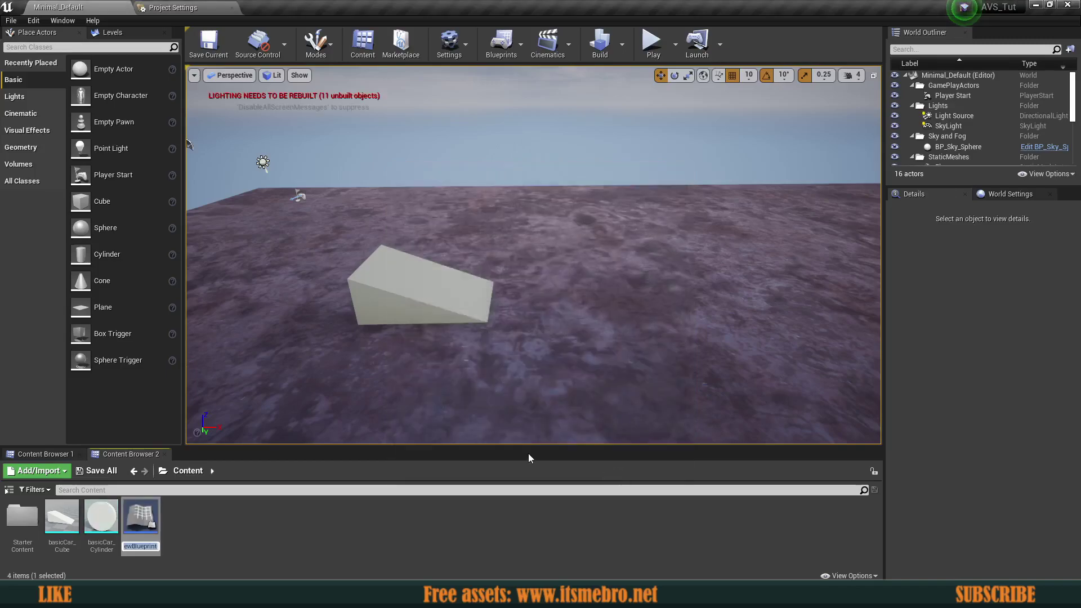
# Step: Name the new Blueprint class VehicleMaster and open it for editing
pyautogui.write('Ve')
pyautogui.write('hicleMast')
pyautogui.write('er')
pyautogui.press('Return')
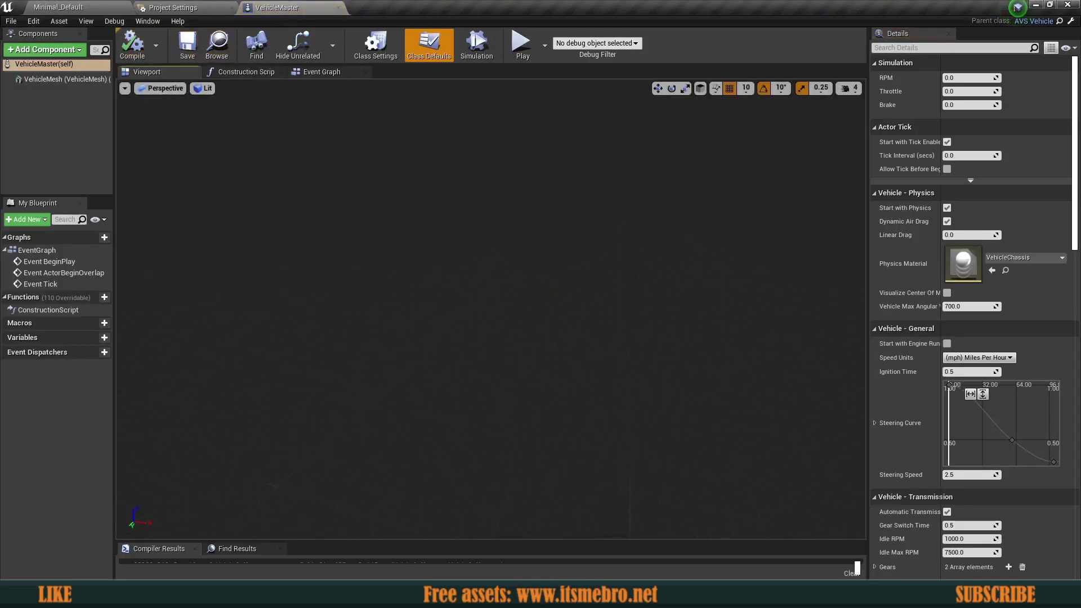
# Step: Examine the VehicleMesh component's properties and the vehicle settings of the VehicleMaster root
pyautogui.click(46, 80)
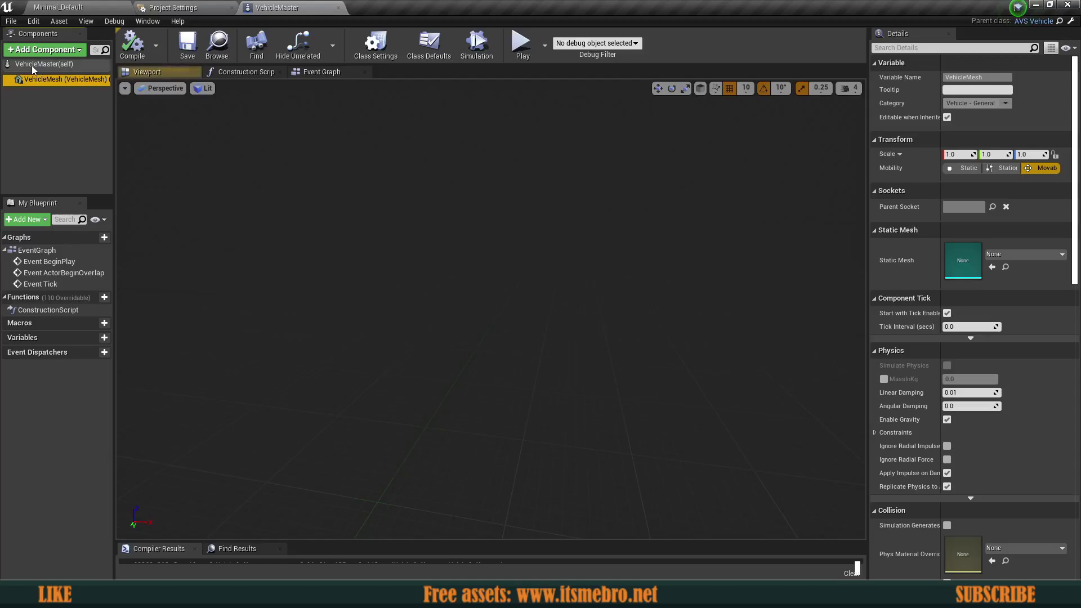
pyautogui.click(32, 64)
pyautogui.scroll(-12, 901, 303)
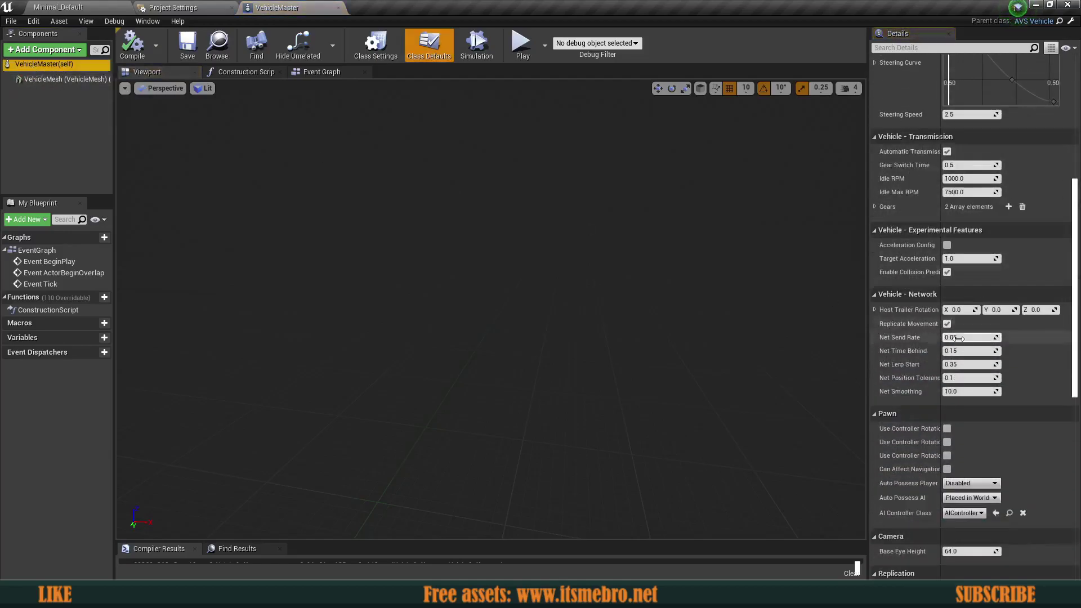
pyautogui.moveTo(1077, 348); pyautogui.dragTo(1078, 225)
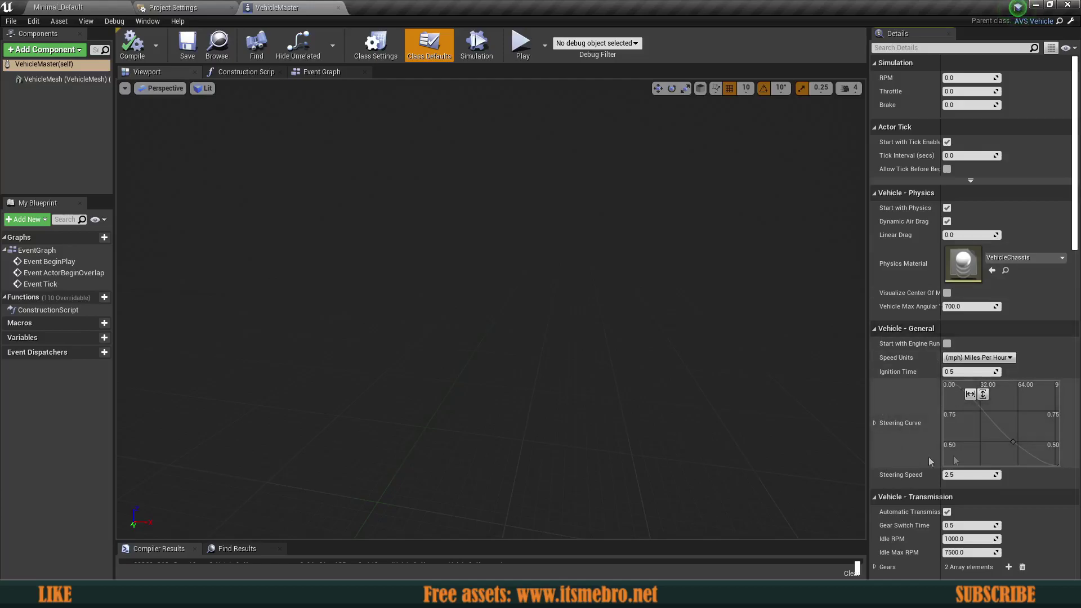
pyautogui.click(51, 81)
pyautogui.click(101, 147)
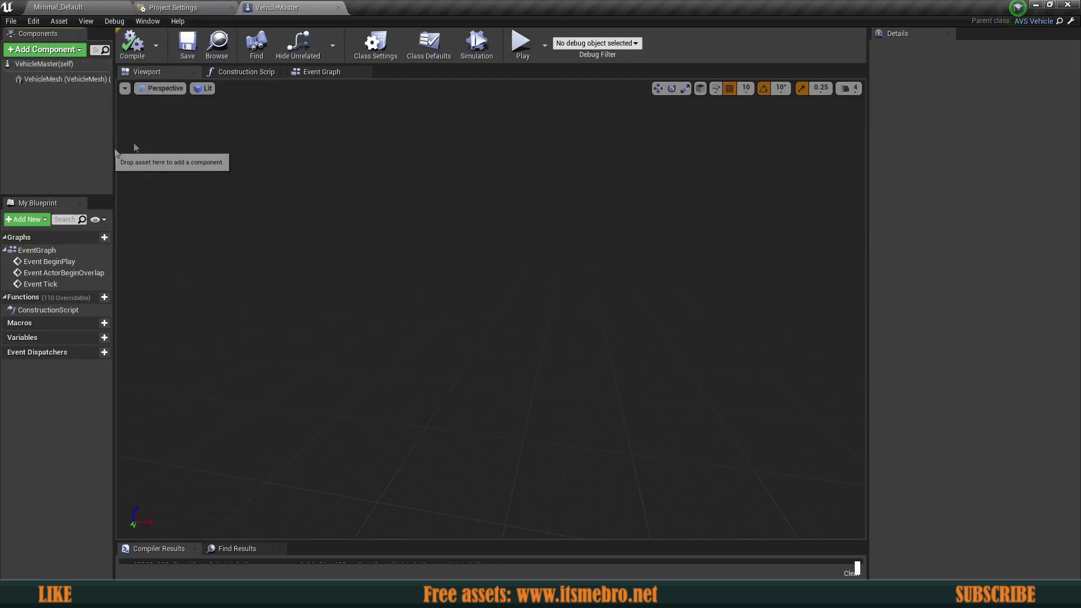
# Step: In the Event Graph, delete the ActorBeginOverlap and Tick event nodes
pyautogui.click(332, 73)
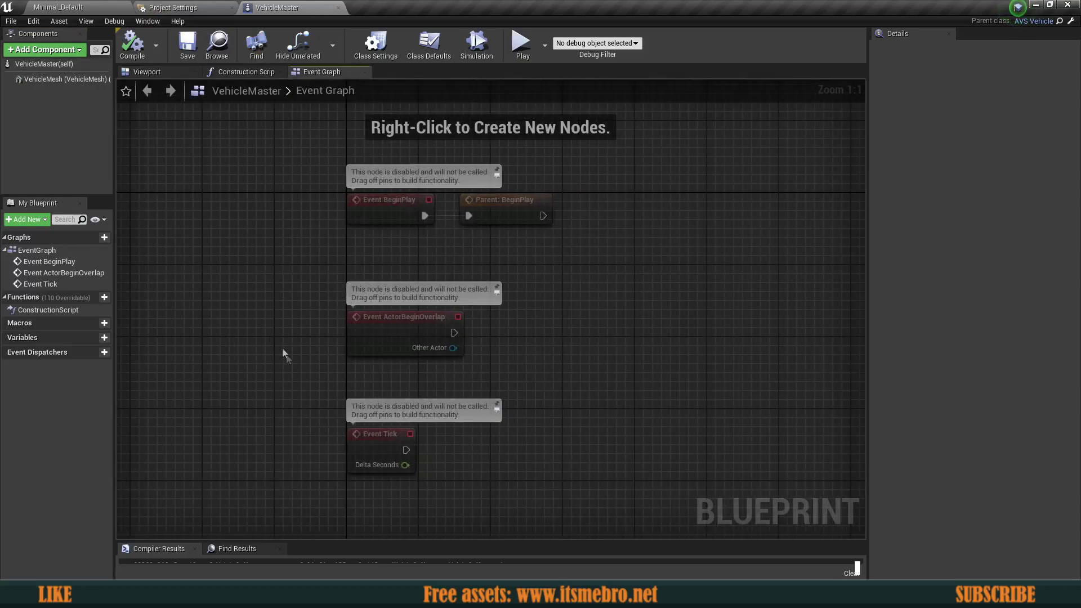
pyautogui.moveTo(255, 319); pyautogui.dragTo(553, 505)
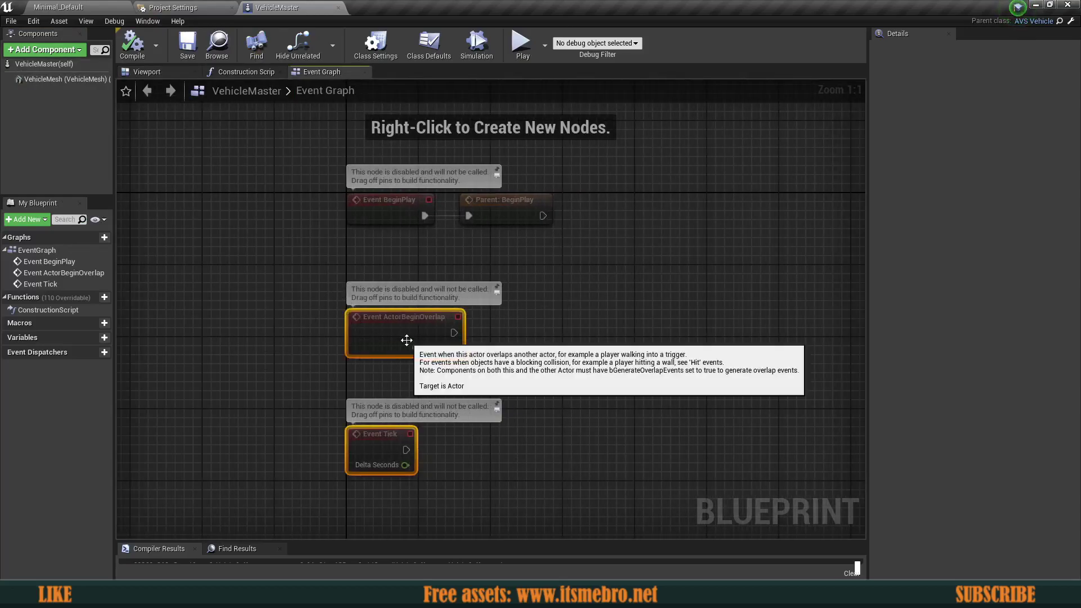
pyautogui.press('Delete')
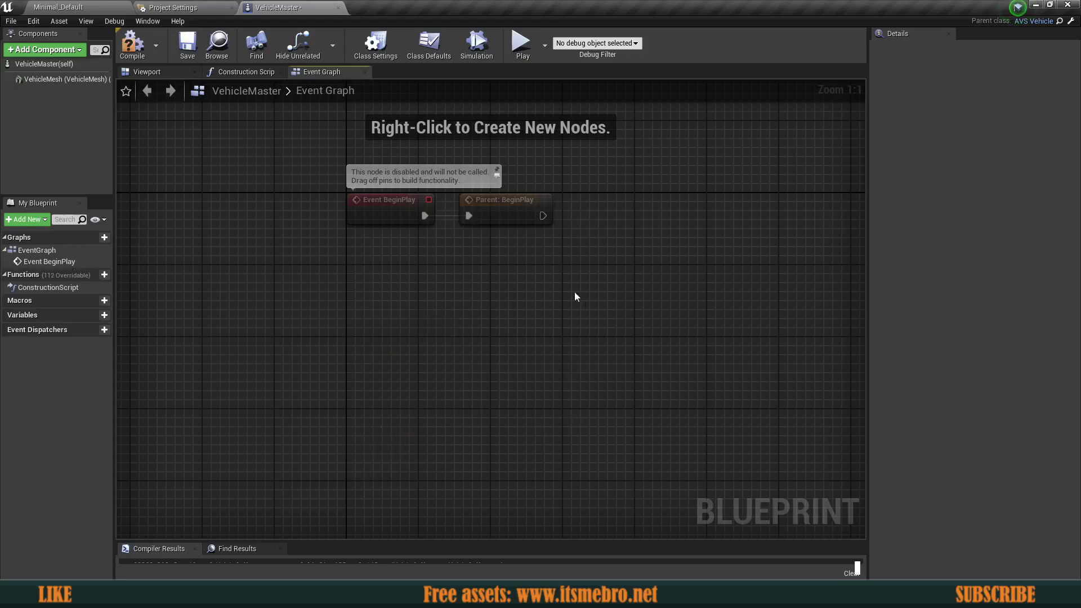
# Step: Add a Start Engine node connected to the execution output of Parent: BeginPlay
pyautogui.press('Home')
pyautogui.click(357, 309)
pyautogui.click(458, 302)
pyautogui.moveTo(479, 305); pyautogui.dragTo(411, 312, button='right')
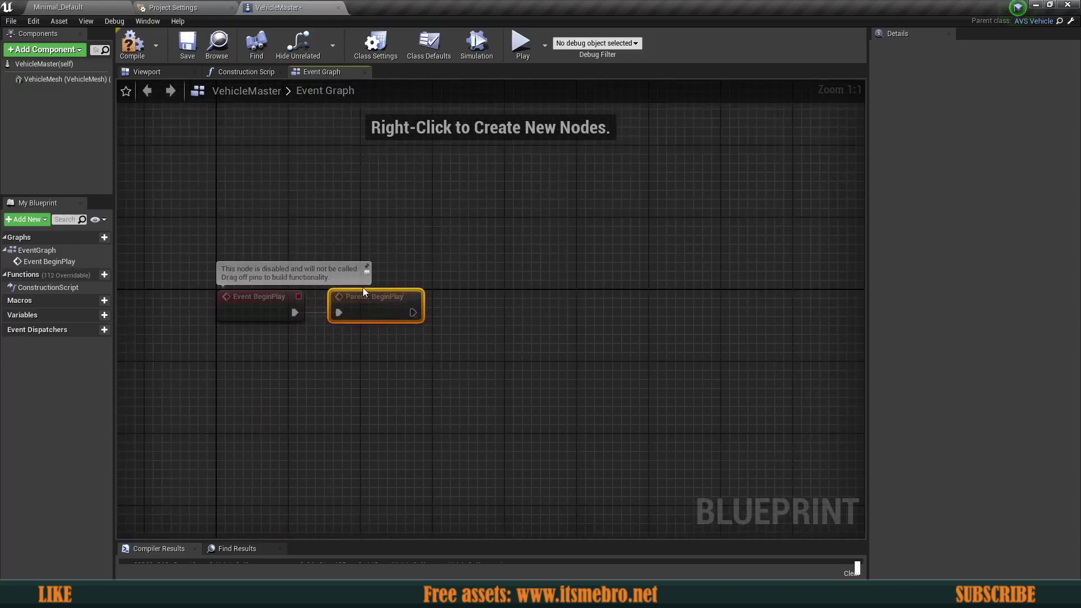
pyautogui.moveTo(412, 311); pyautogui.dragTo(448, 317)
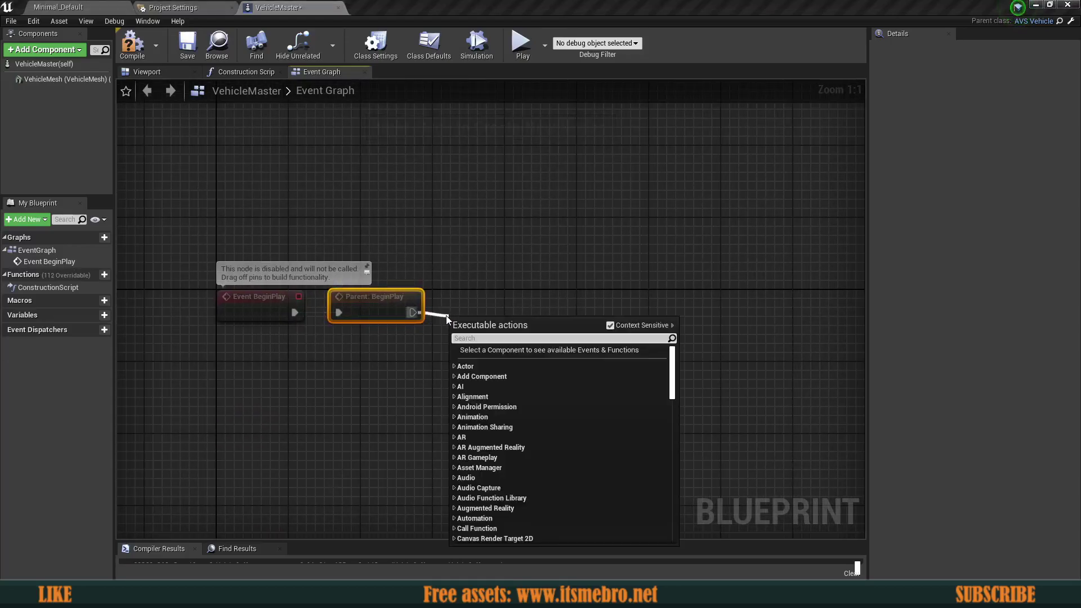
pyautogui.write('start engine')
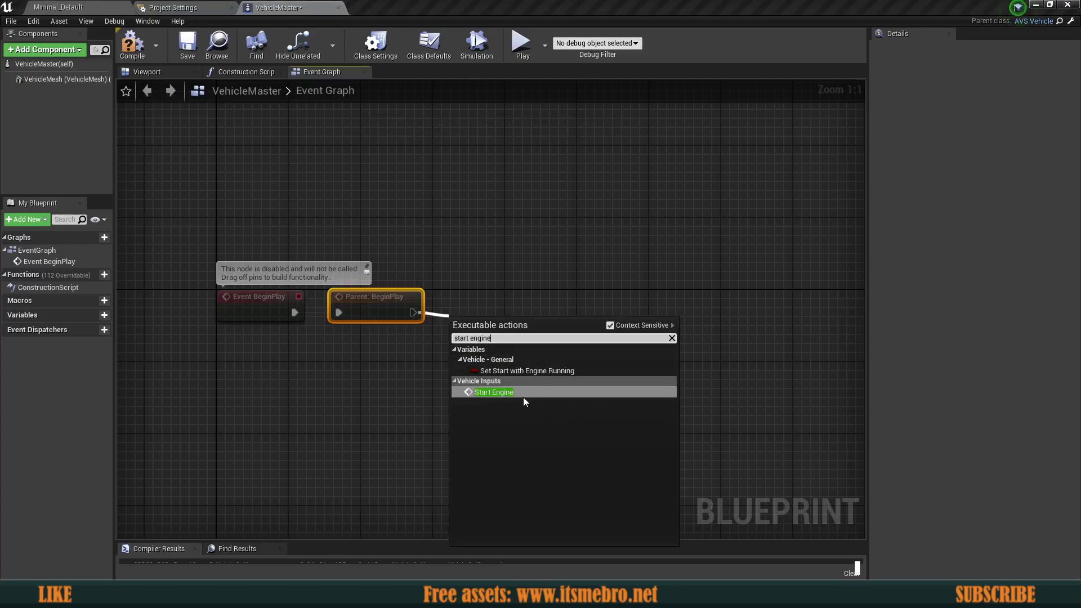
pyautogui.click(523, 395)
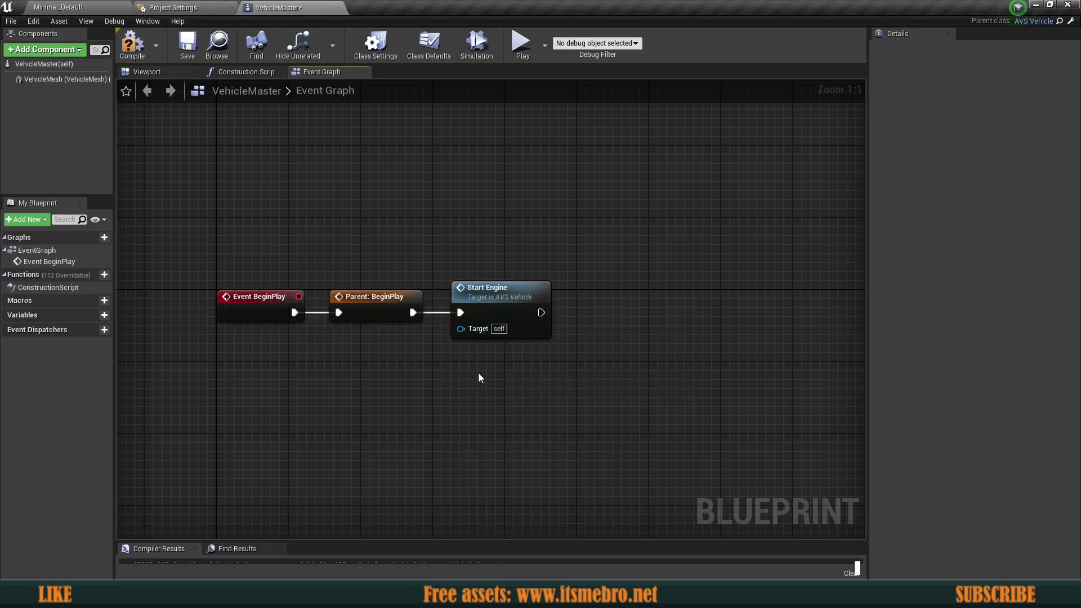
# Step: Add a Set Shifter Position node after Start Engine and set its shifter position to Drive
pyautogui.moveTo(547, 401); pyautogui.dragTo(510, 409, button='right')
pyautogui.moveTo(537, 323); pyautogui.dragTo(509, 317, button='right')
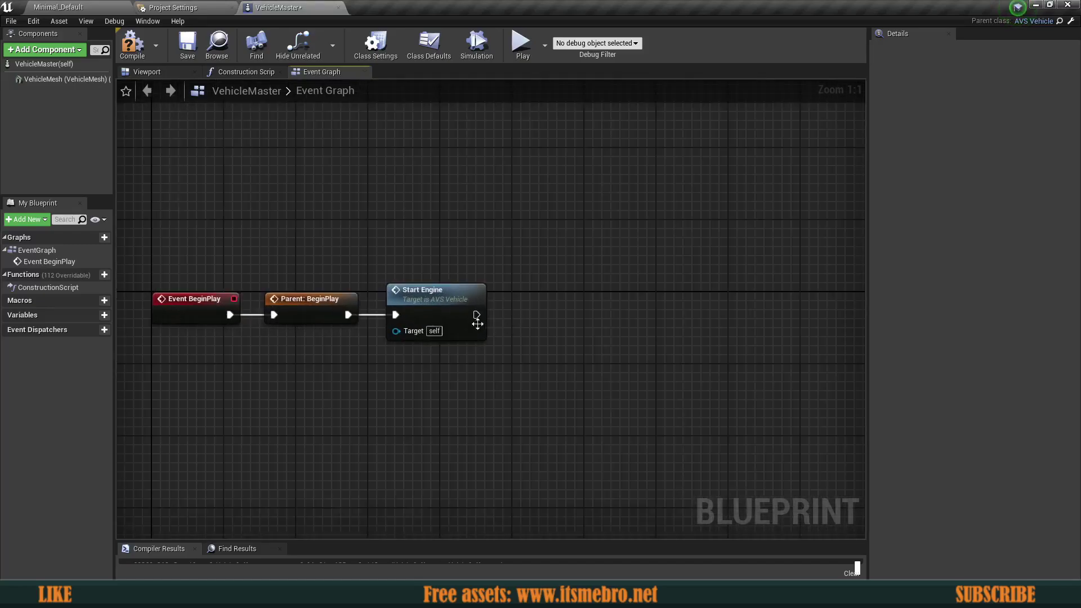
pyautogui.moveTo(475, 314); pyautogui.dragTo(511, 314)
pyautogui.write('s')
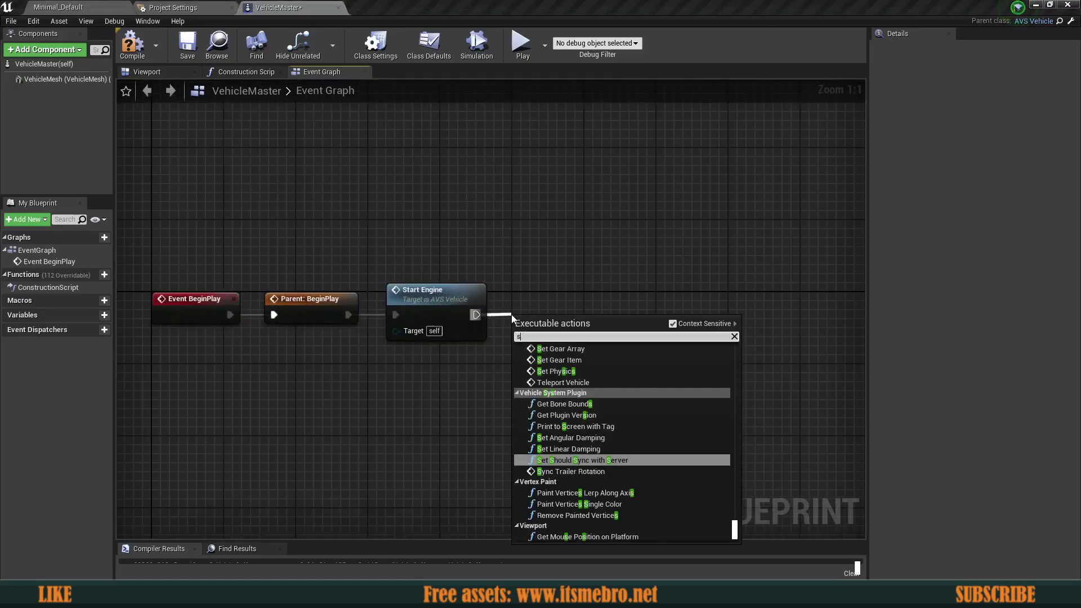
pyautogui.write('et shift')
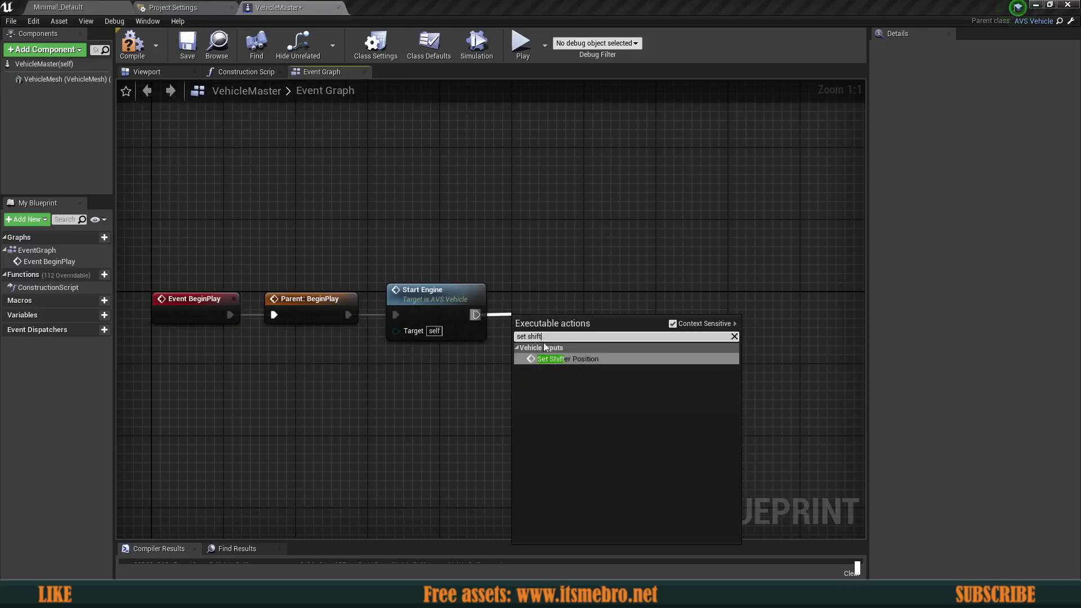
pyautogui.click(557, 359)
pyautogui.click(556, 356)
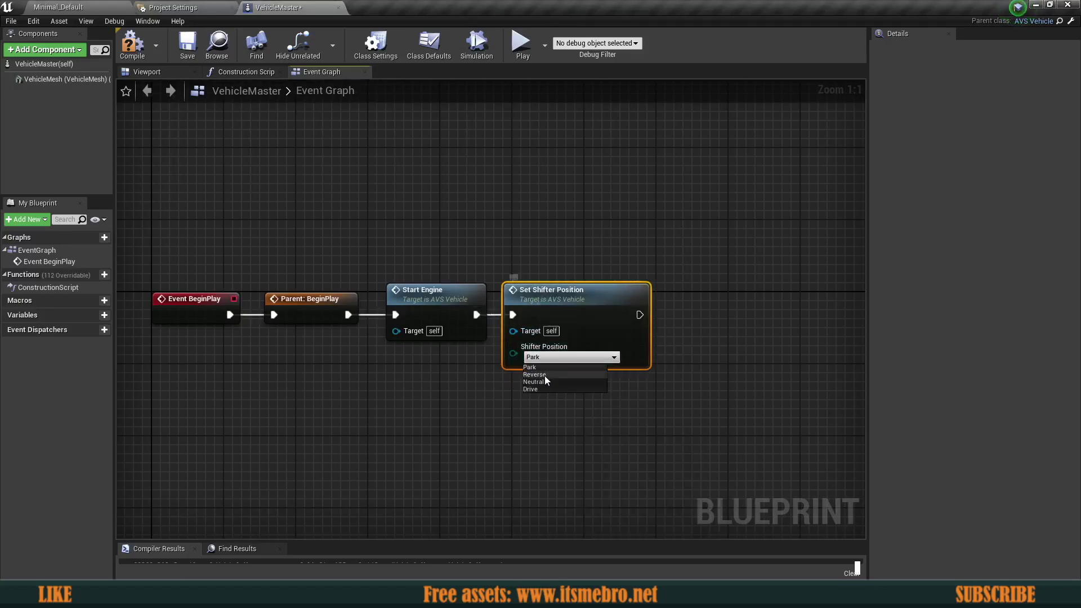
pyautogui.click(547, 386)
# Step: Compile and save the VehicleMaster Blueprint
pyautogui.moveTo(546, 384); pyautogui.dragTo(602, 354, button='right')
pyautogui.scroll(-1, 603, 354)
pyautogui.click(134, 49)
pyautogui.click(188, 44)
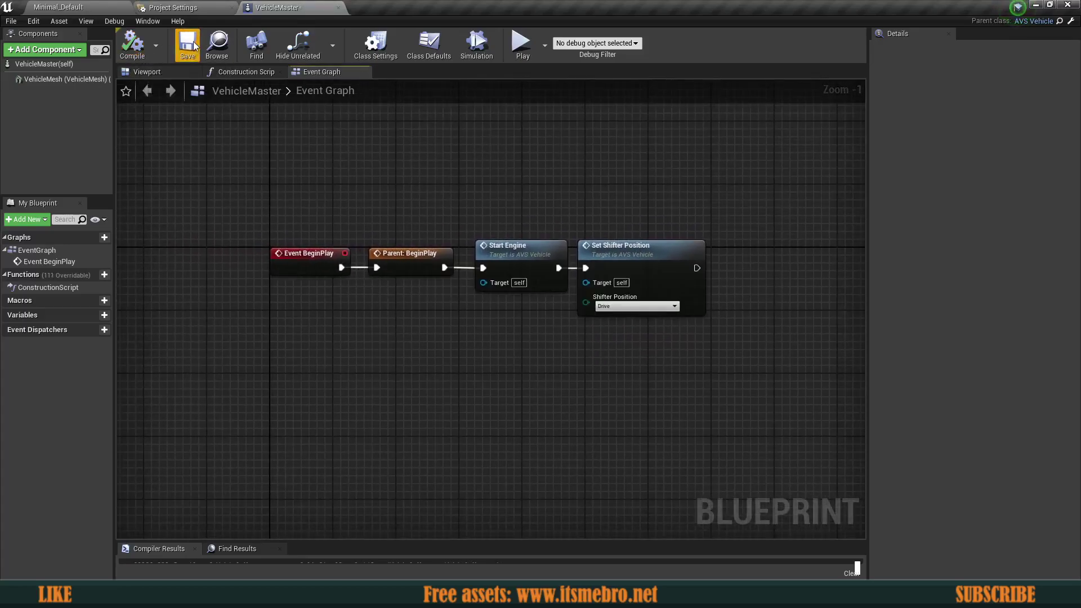
# Step: Review the action and axis mappings in the project settings, and return to the VehicleMaster Event Graph
pyautogui.click(169, 7)
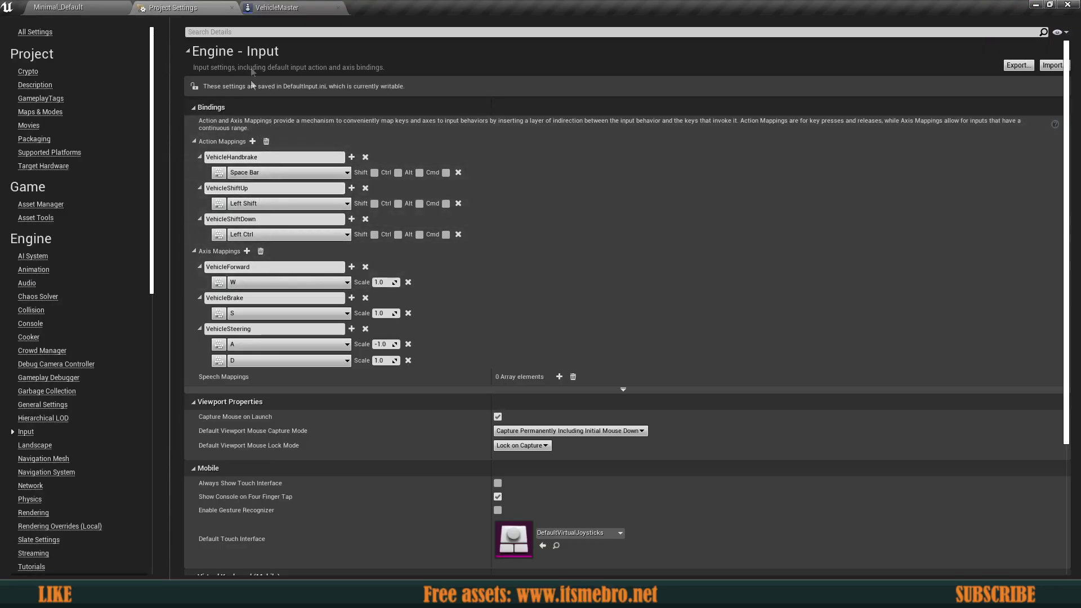
pyautogui.click(277, 8)
pyautogui.scroll(1, 362, 332)
pyautogui.moveTo(360, 328); pyautogui.dragTo(374, 273, button='right')
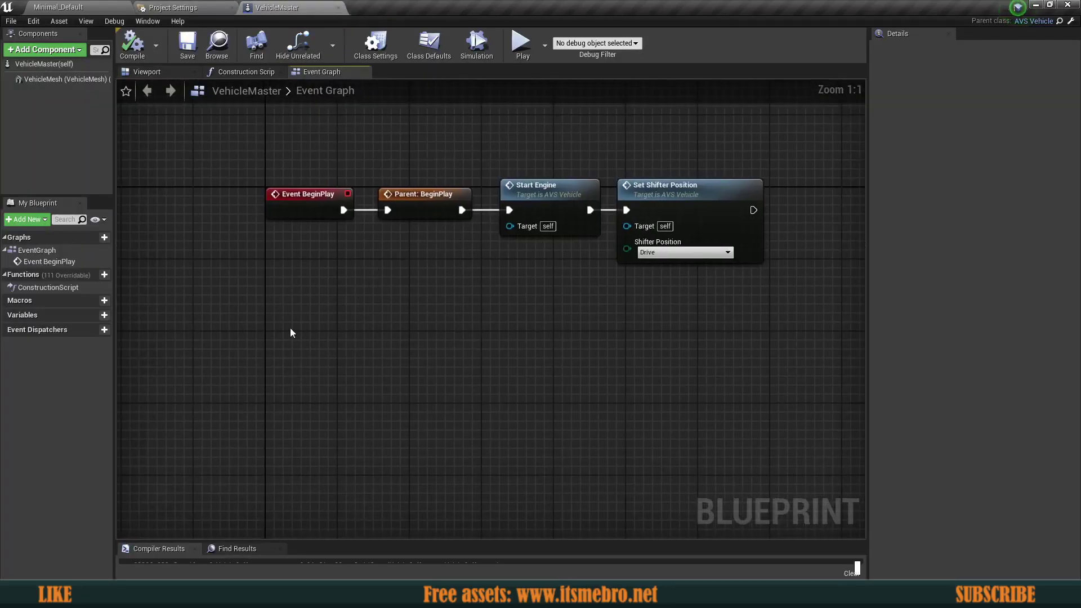
pyautogui.rightClick(284, 330)
pyautogui.write('Vehicle')
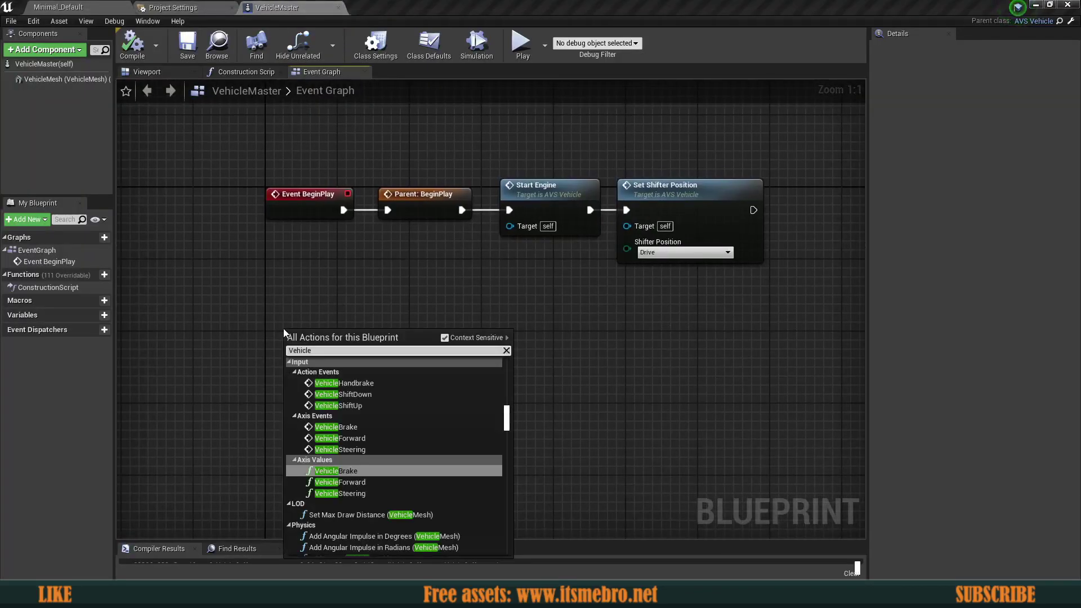
pyautogui.click(358, 487)
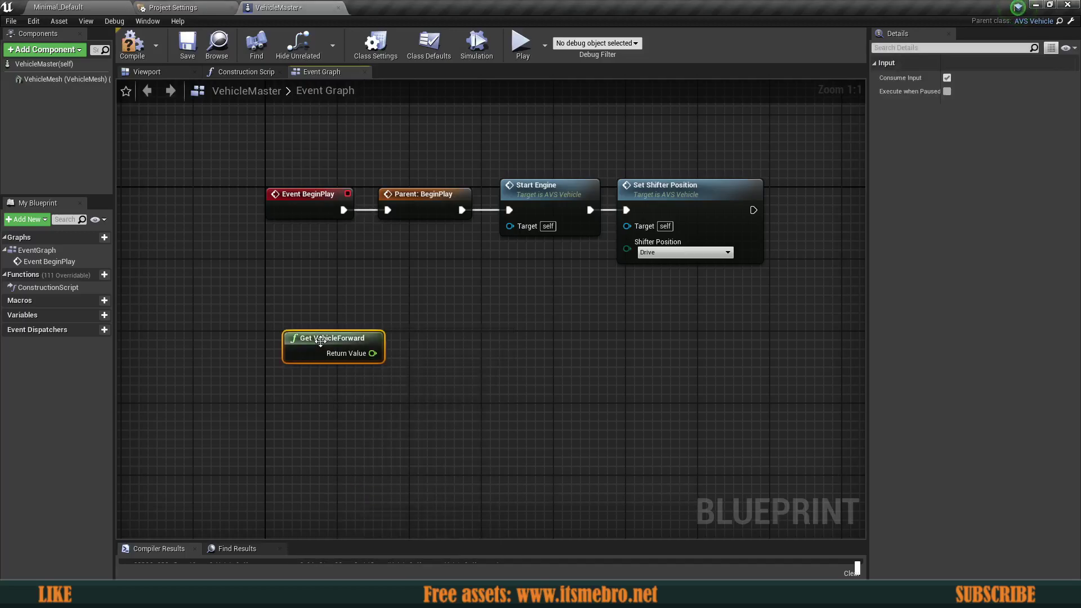
pyautogui.press('Delete')
# Step: Add the VehicleForward input axis event below the BeginPlay chain in the Event Graph
pyautogui.rightClick(298, 366)
pyautogui.write('Vehicle')
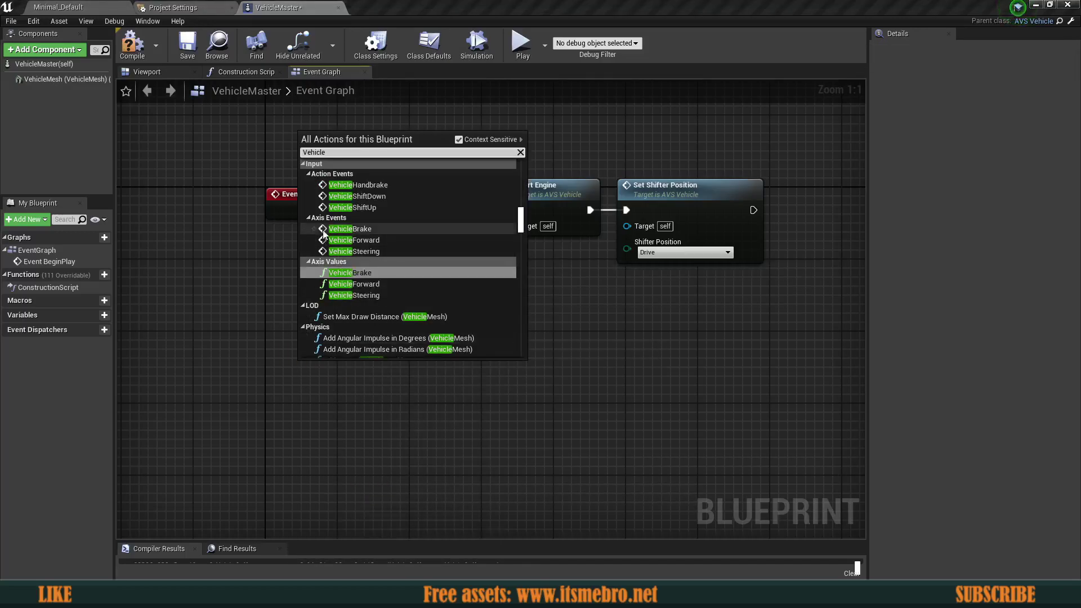
pyautogui.click(354, 241)
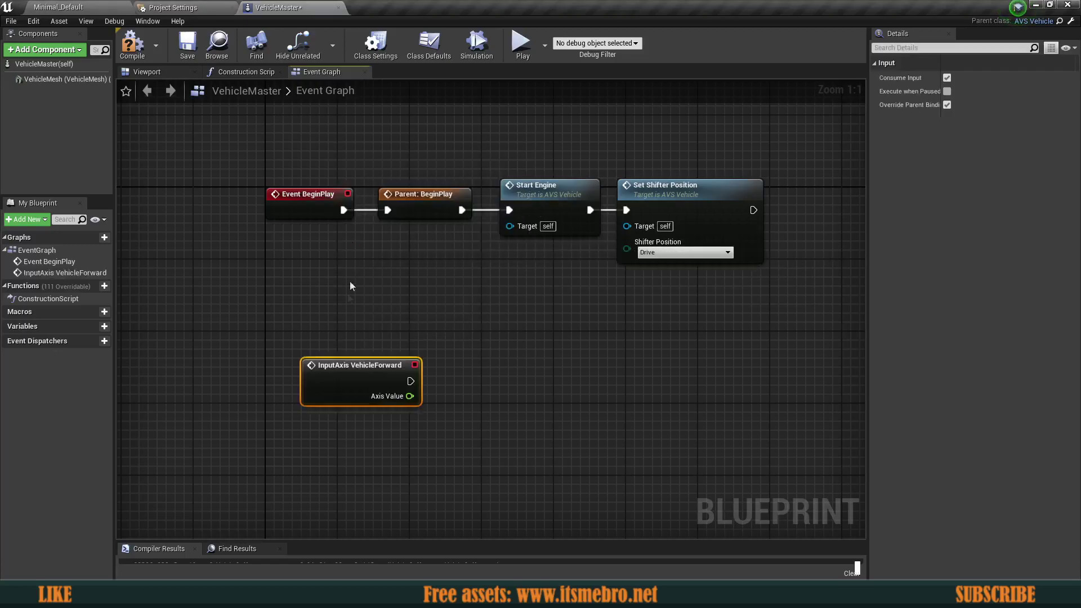
# Step: Add a Set Throttle Input node executed by InputAxis VehicleForward and connect the Axis Value to Throttle
pyautogui.moveTo(355, 367); pyautogui.dragTo(409, 356)
pyautogui.write('set thrt')
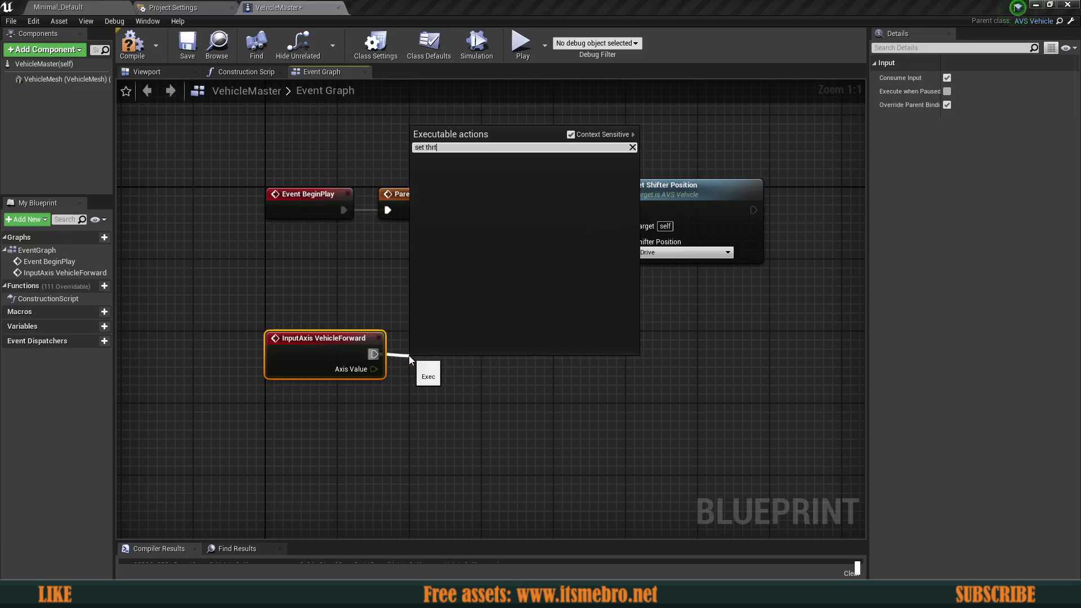
pyautogui.press('BackSpace')
pyautogui.press('BackSpace')
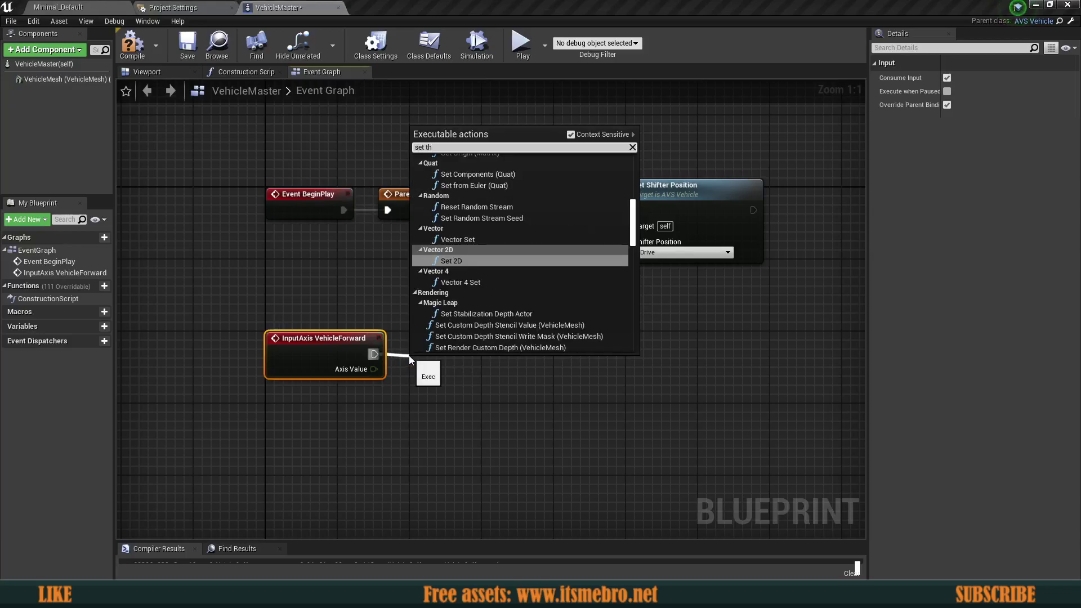
pyautogui.write('ro')
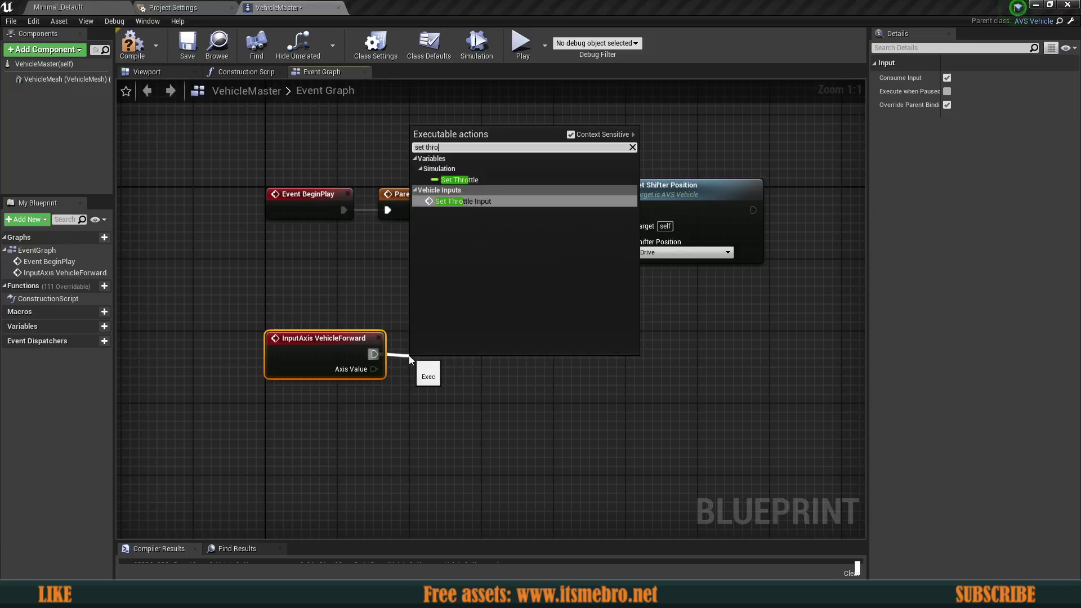
pyautogui.click(493, 206)
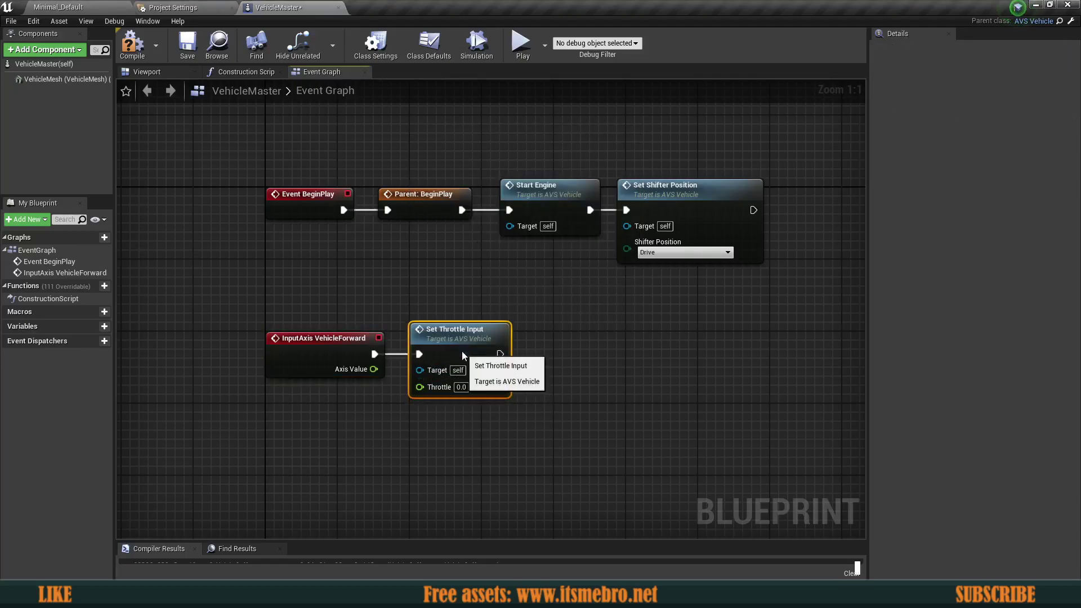
pyautogui.moveTo(419, 386); pyautogui.dragTo(371, 371)
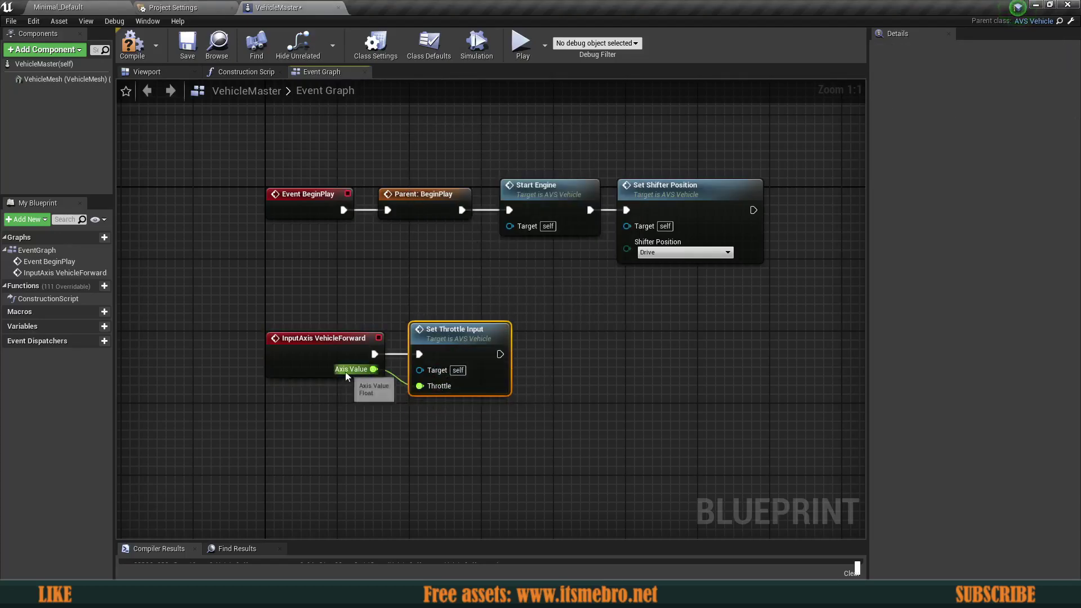
# Step: Add the VehicleBrake input axis event below the VehicleForward event
pyautogui.moveTo(464, 435); pyautogui.dragTo(512, 350, button='right')
pyautogui.moveTo(333, 366); pyautogui.dragTo(309, 368, button='right')
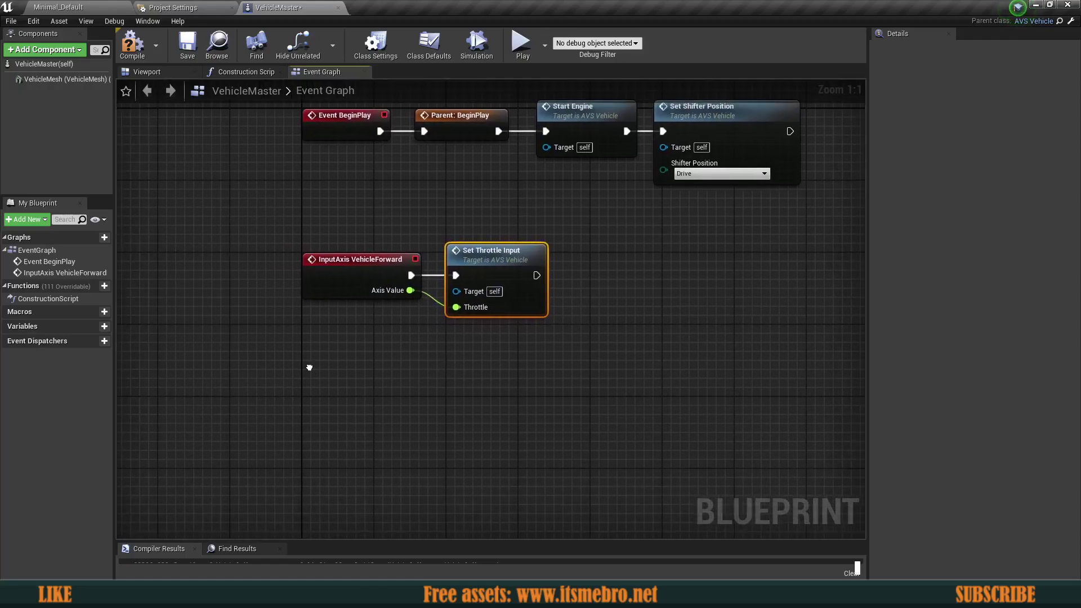
pyautogui.rightClick(309, 367)
pyautogui.write('Vehicle')
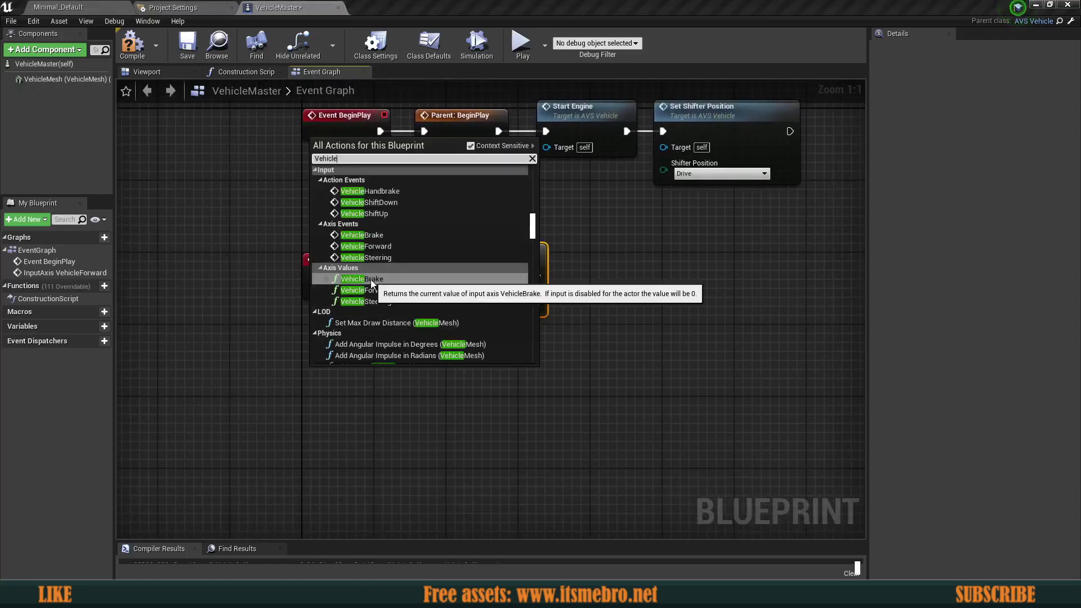
pyautogui.click(384, 235)
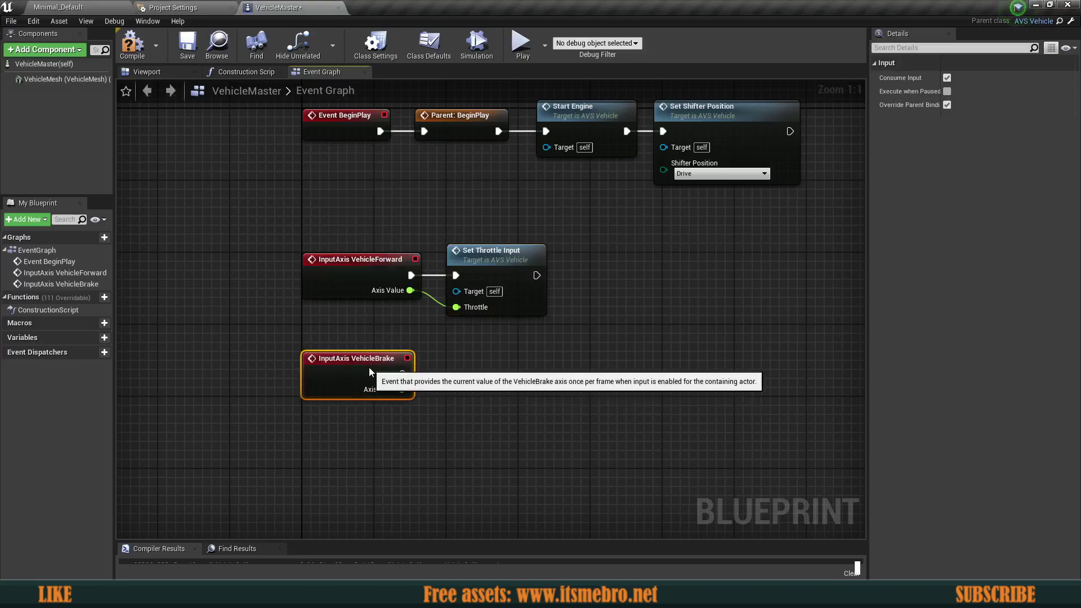
# Step: Add a Set Brake Input node executed by InputAxis VehicleBrake and connect the Axis Value to Brake
pyautogui.moveTo(402, 374); pyautogui.dragTo(434, 374)
pyautogui.write('set b rake')
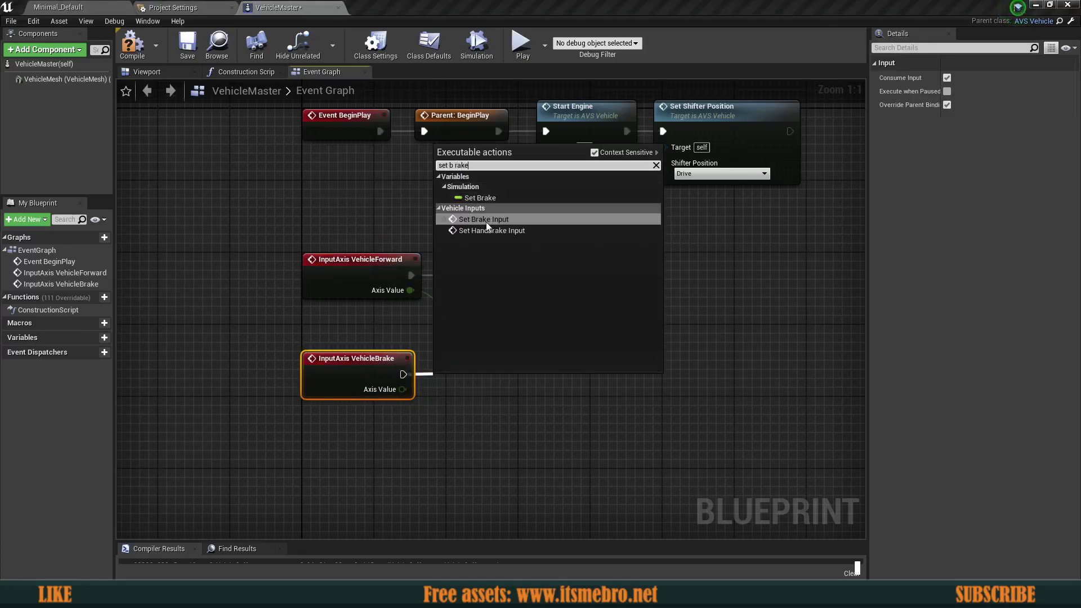
pyautogui.click(487, 223)
pyautogui.moveTo(513, 394); pyautogui.dragTo(524, 364)
pyautogui.moveTo(381, 389); pyautogui.dragTo(457, 407)
pyautogui.click(441, 468)
# Step: Add the VehicleSteering input axis event below the VehicleBrake event
pyautogui.moveTo(441, 450); pyautogui.dragTo(433, 369, button='right')
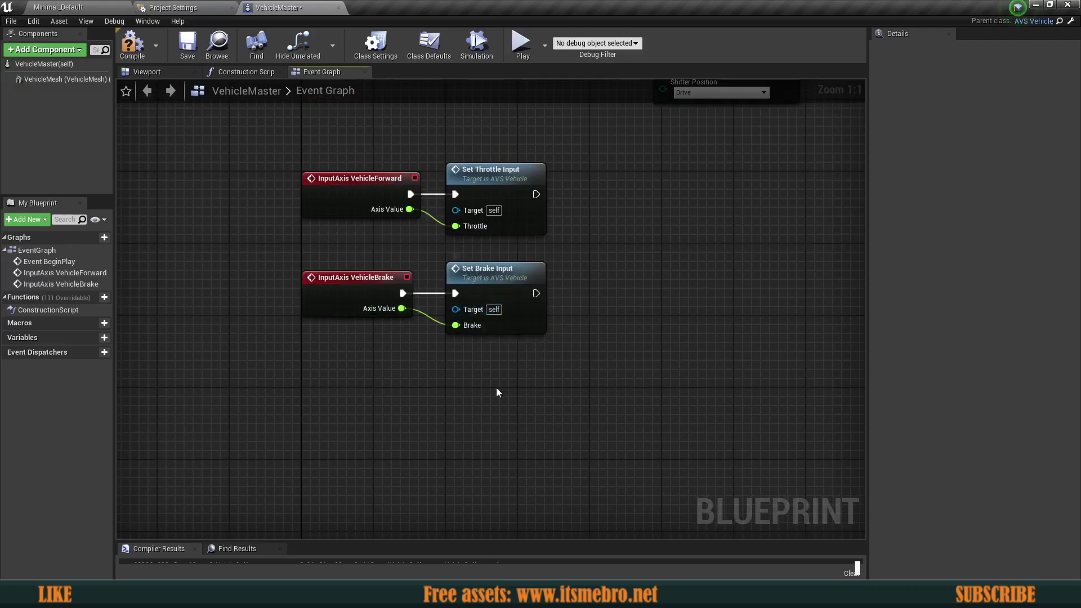
pyautogui.moveTo(318, 406); pyautogui.dragTo(315, 424, button='right')
pyautogui.rightClick(312, 417)
pyautogui.write('Vehicle')
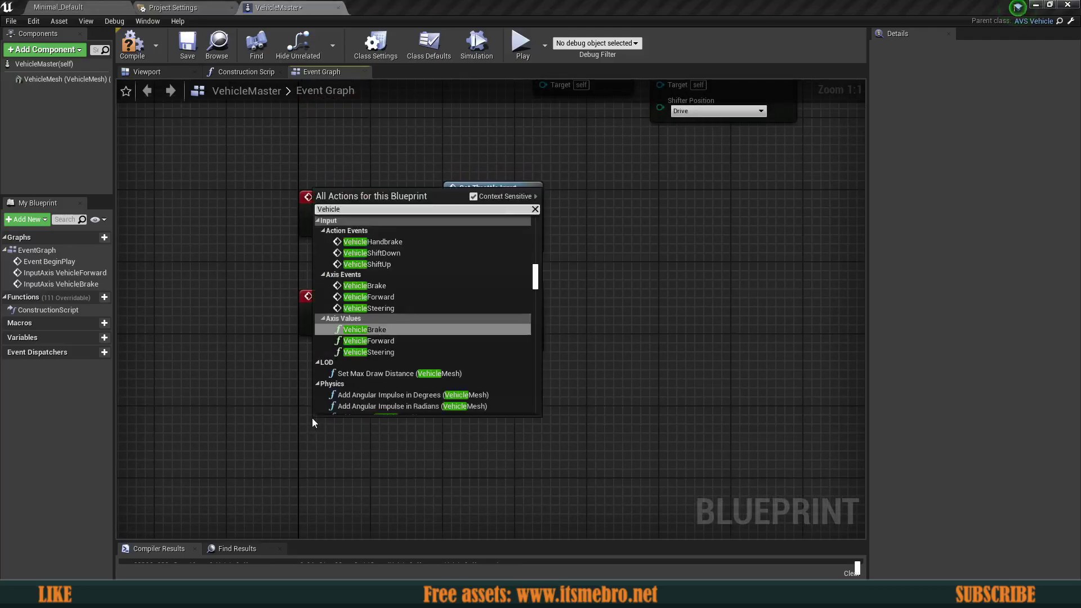
pyautogui.click(354, 310)
# Step: Add a Set Steering Input node executed by InputAxis VehicleSteering and connect the Axis Value to Steering
pyautogui.moveTo(372, 433); pyautogui.dragTo(448, 427)
pyautogui.write('set steering')
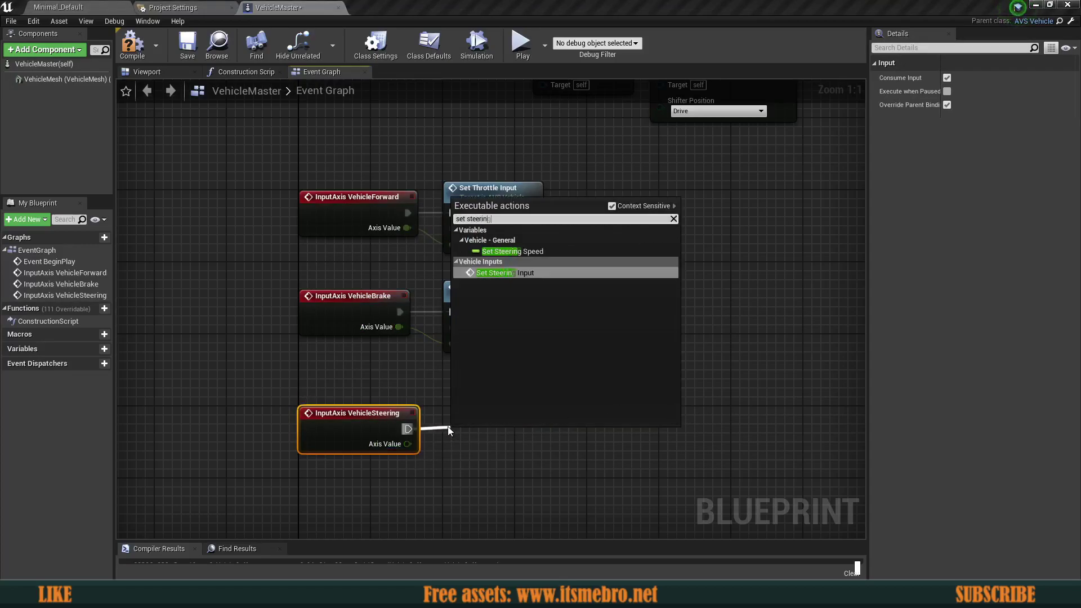
pyautogui.click(505, 275)
pyautogui.moveTo(499, 445); pyautogui.dragTo(490, 420)
pyautogui.click(494, 384)
pyautogui.moveTo(493, 383); pyautogui.dragTo(491, 349, button='right')
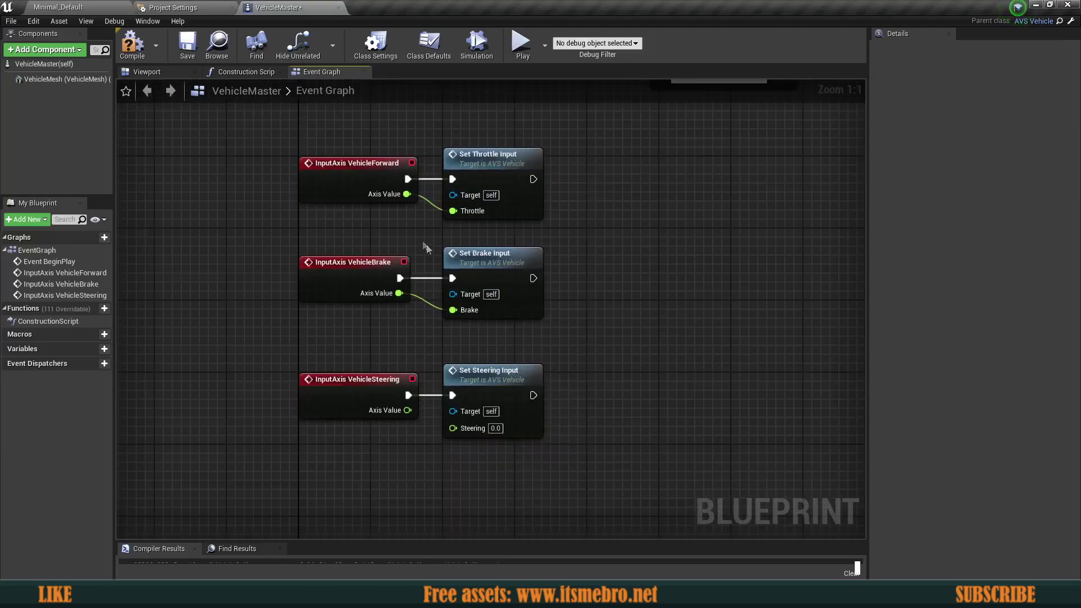
pyautogui.moveTo(452, 427); pyautogui.dragTo(407, 410)
# Step: Move the brake and steering node rows up to tighten the spacing beneath the throttle nodes
pyautogui.moveTo(574, 472); pyautogui.dragTo(360, 403)
pyautogui.moveTo(356, 402); pyautogui.dragTo(357, 383)
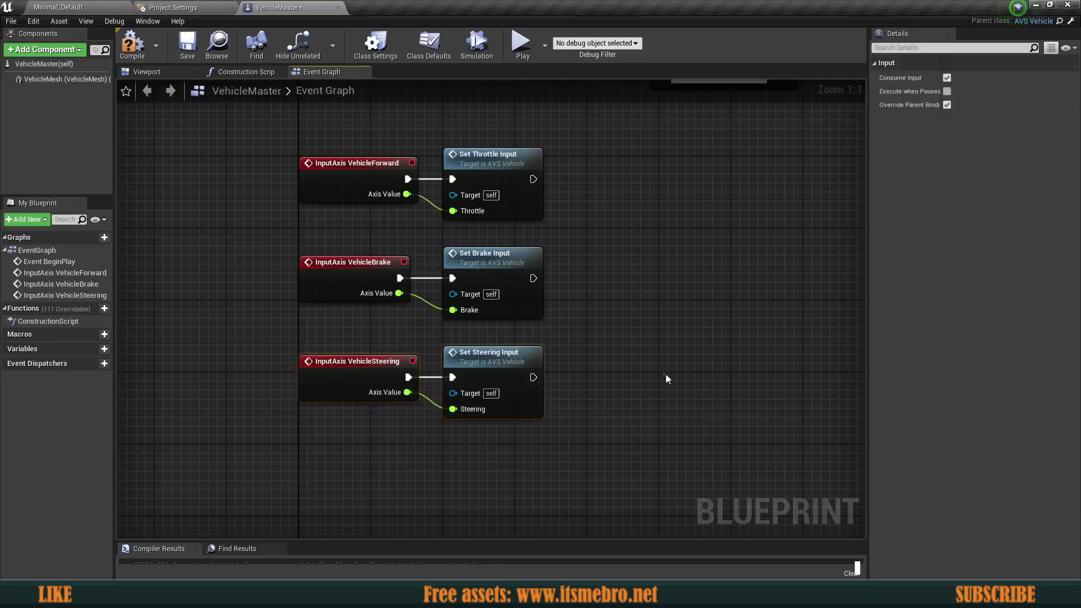
pyautogui.click(666, 377)
pyautogui.moveTo(666, 376); pyautogui.dragTo(617, 429, button='right')
pyautogui.moveTo(199, 179); pyautogui.dragTo(513, 267)
pyautogui.moveTo(193, 202); pyautogui.dragTo(560, 439)
pyautogui.click(578, 449)
# Step: Add the VehicleHandbrake input action event in the empty area beside the axis input nodes
pyautogui.moveTo(597, 312); pyautogui.dragTo(476, 310, button='right')
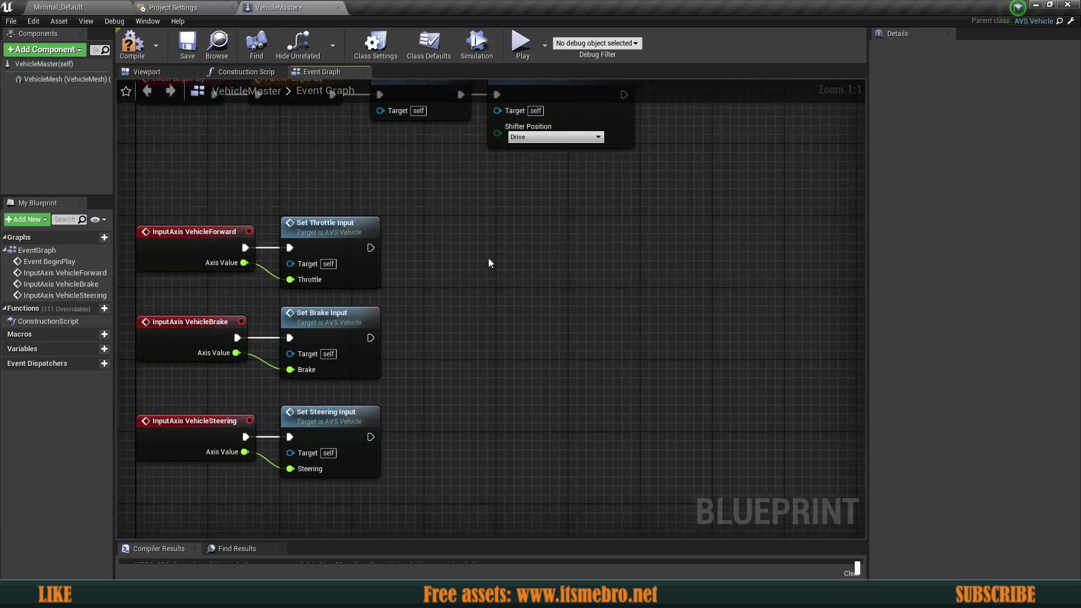
pyautogui.rightClick(483, 252)
pyautogui.write('Vehicle')
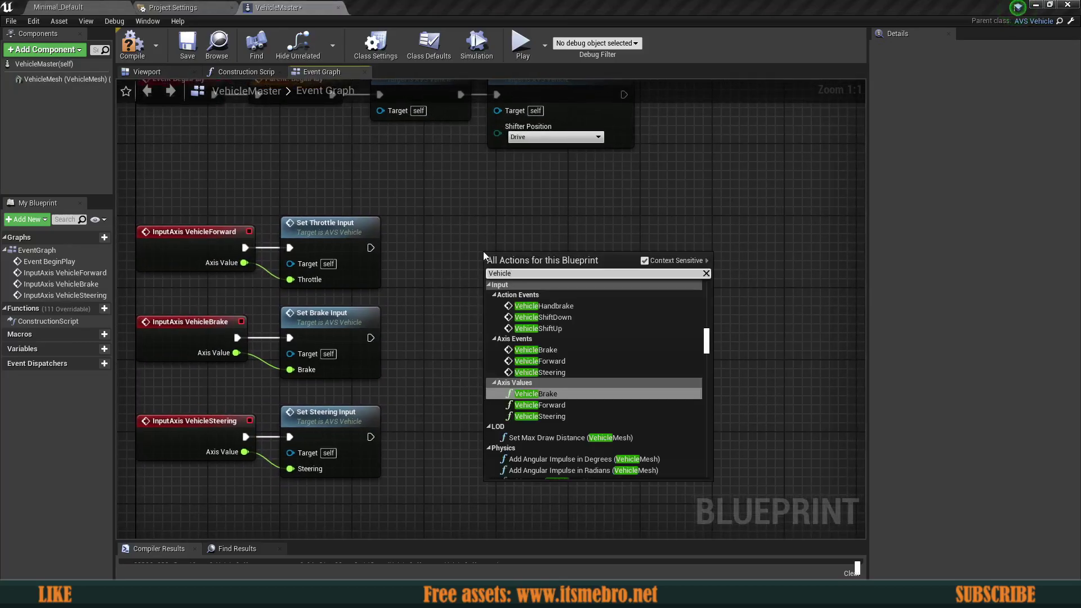
pyautogui.click(544, 306)
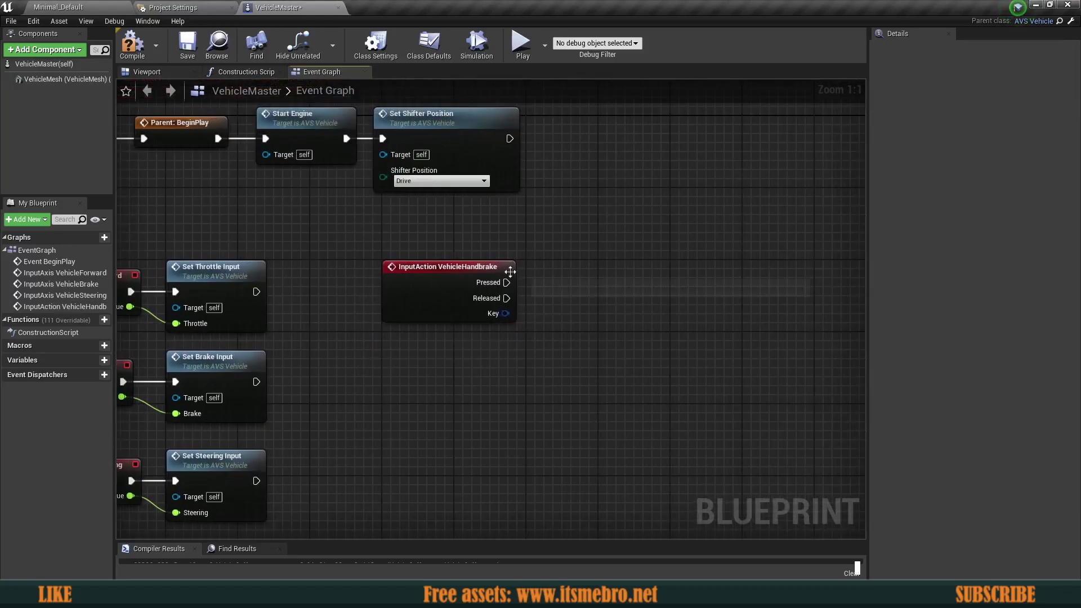
# Step: Add a Set Handbrake Input node executed by the Pressed output of VehicleHandbrake, with Handbrake enabled
pyautogui.moveTo(506, 282); pyautogui.dragTo(550, 269)
pyautogui.write('s')
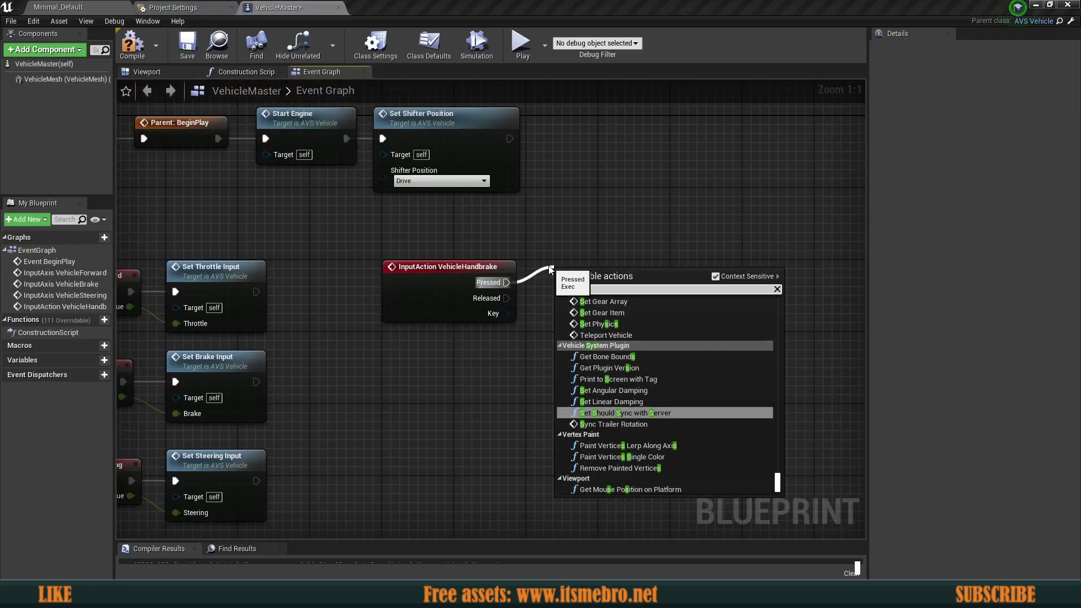
pyautogui.write('et hand')
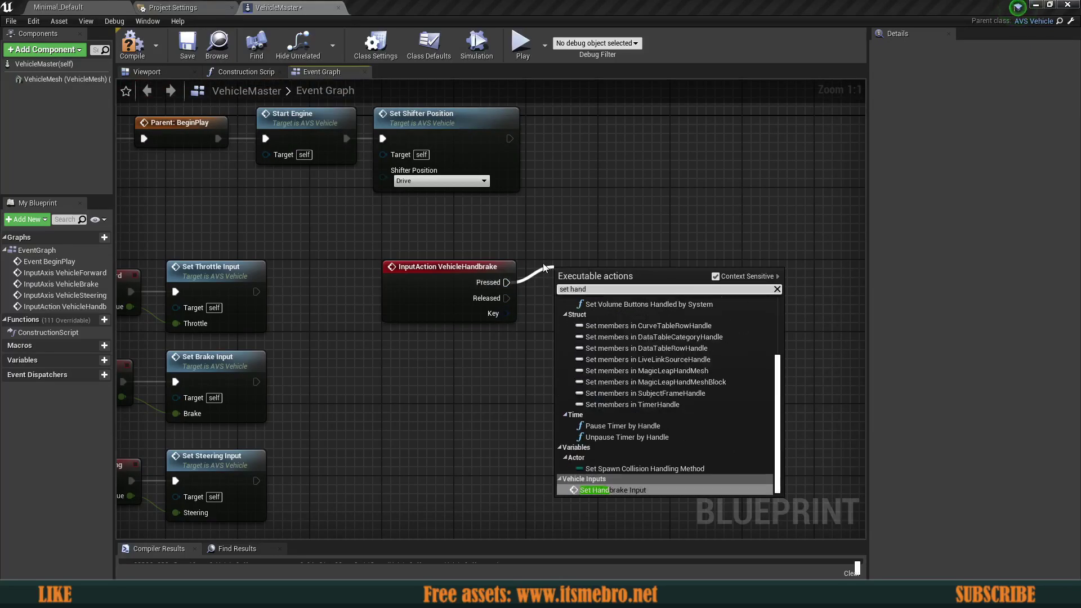
pyautogui.click(613, 490)
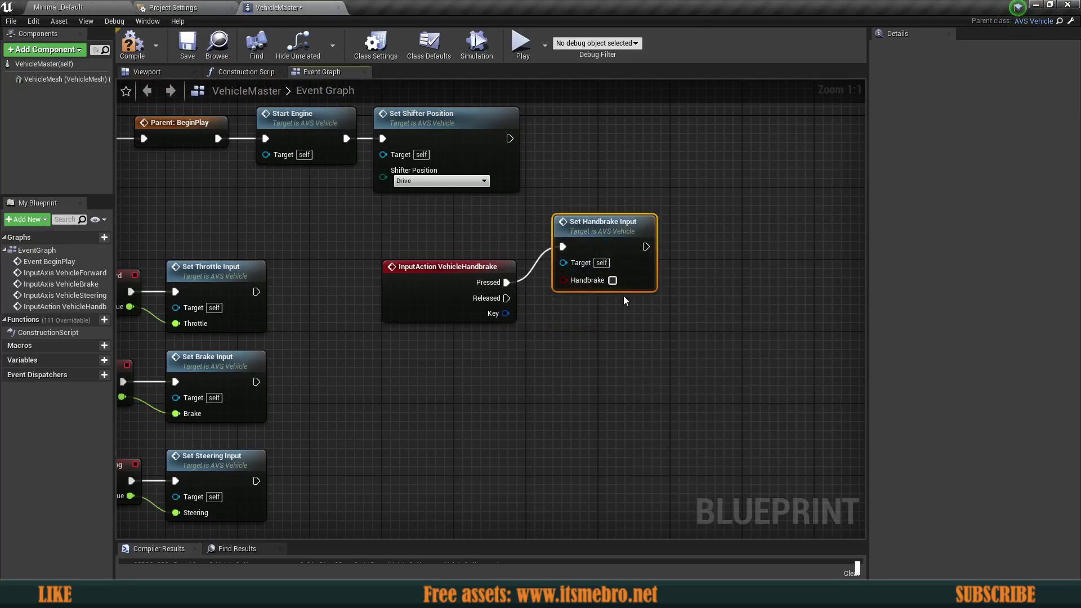
pyautogui.moveTo(614, 235)
pyautogui.mouseDown()
pyautogui.moveTo(625, 239)
pyautogui.moveTo(623, 227)
pyautogui.mouseUp()
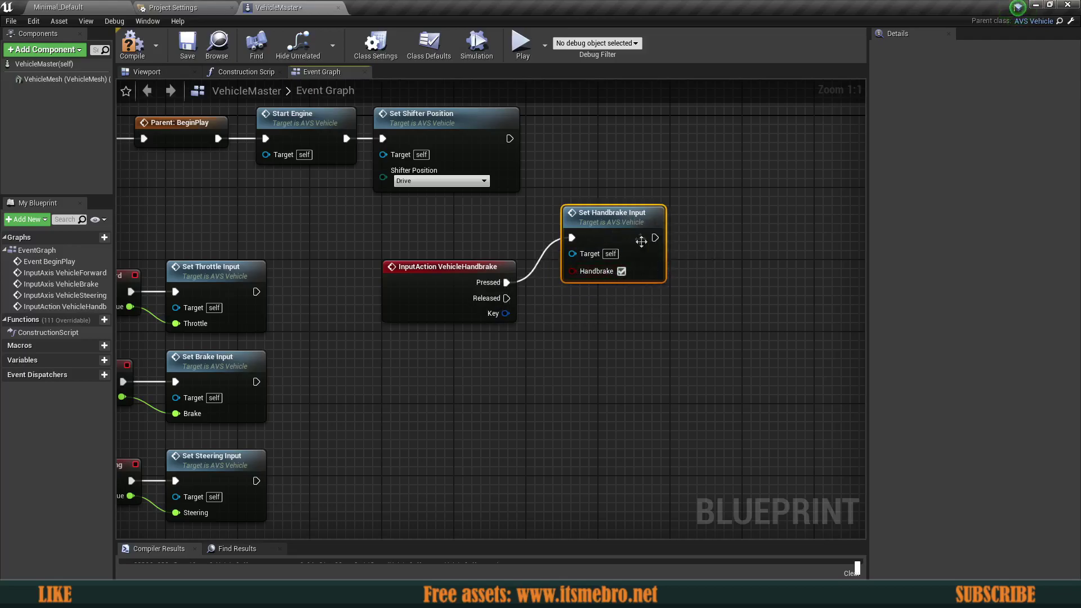
# Step: Duplicate the Set Handbrake Input node, connect the copy to VehicleHandbrake's Released output, and disable its Handbrake option
pyautogui.hotkey('ctrl', 'c')
pyautogui.hotkey('ctrl', 'v')
pyautogui.moveTo(705, 338); pyautogui.dragTo(589, 287)
pyautogui.moveTo(506, 297); pyautogui.dragTo(573, 309)
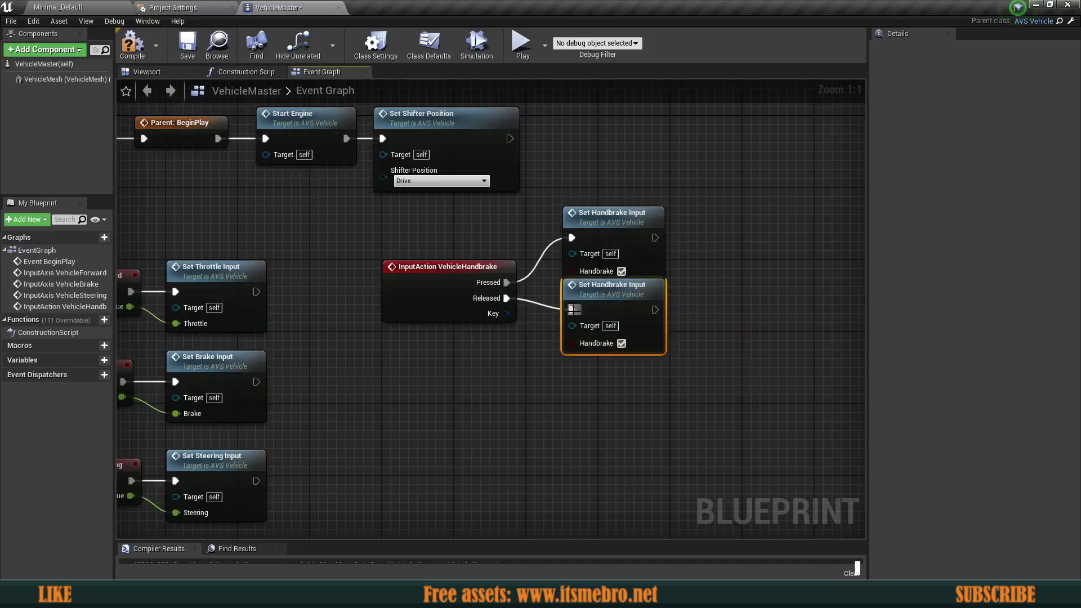
pyautogui.moveTo(621, 248); pyautogui.dragTo(621, 244)
pyautogui.moveTo(628, 231); pyautogui.dragTo(612, 250)
pyautogui.click(684, 299)
# Step: Add the VehicleShiftDown input action event below the VehicleHandbrake event
pyautogui.moveTo(597, 445); pyautogui.dragTo(586, 367, button='right')
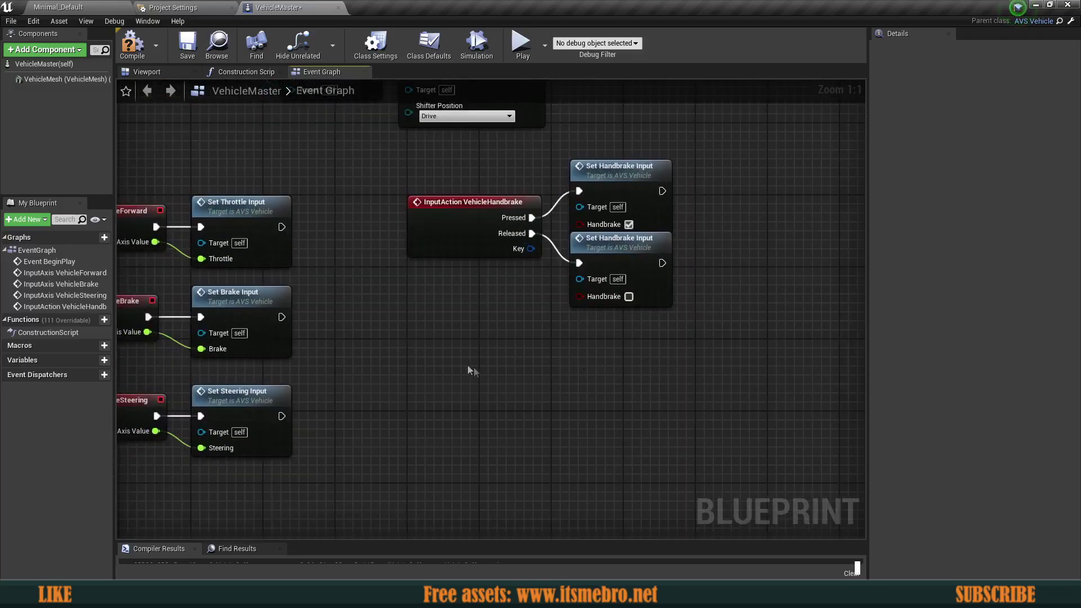
pyautogui.rightClick(408, 356)
pyautogui.hotkey('ctrl', 'v')
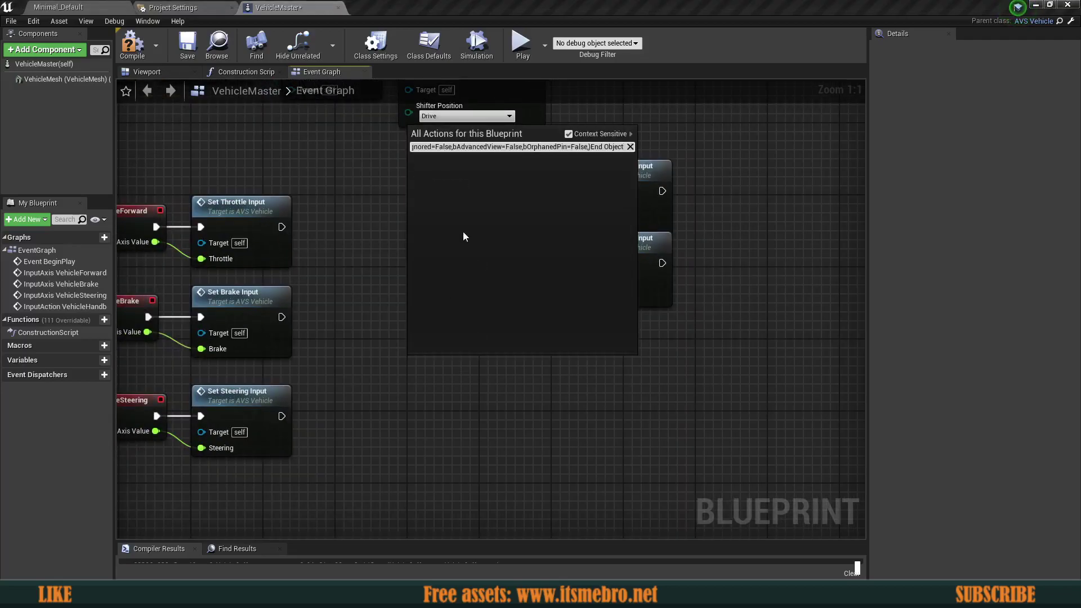
pyautogui.write('Vehicle')
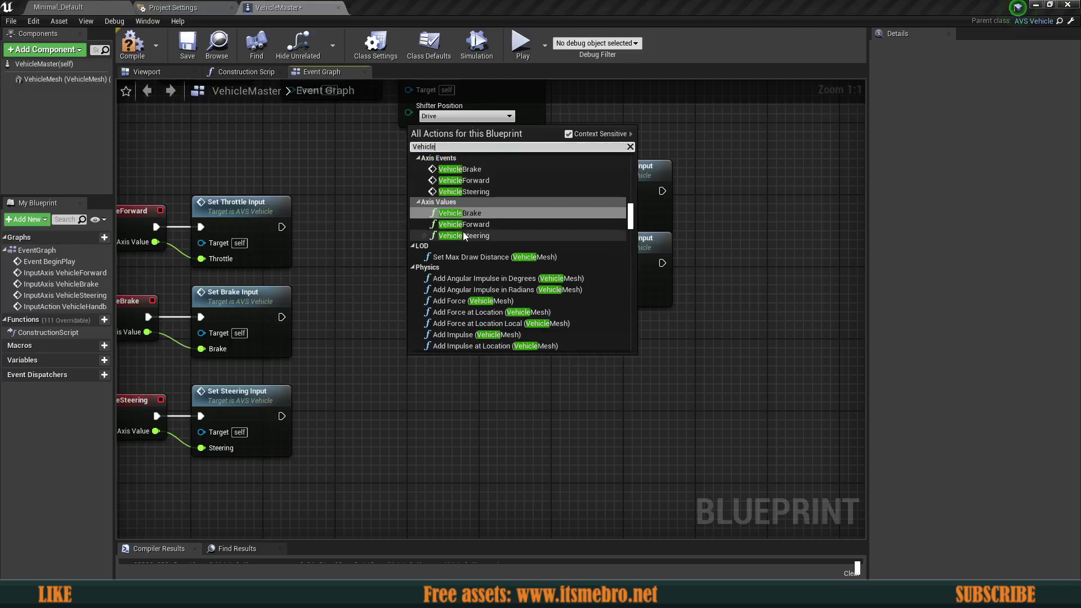
pyautogui.scroll(5, 472, 231)
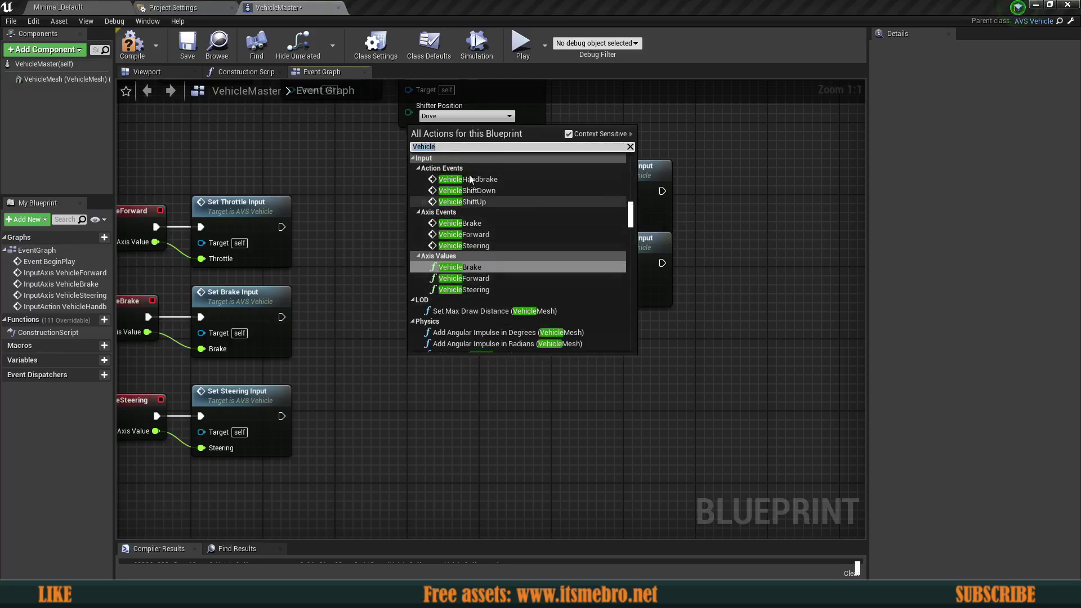
pyautogui.scroll(-3, 473, 259)
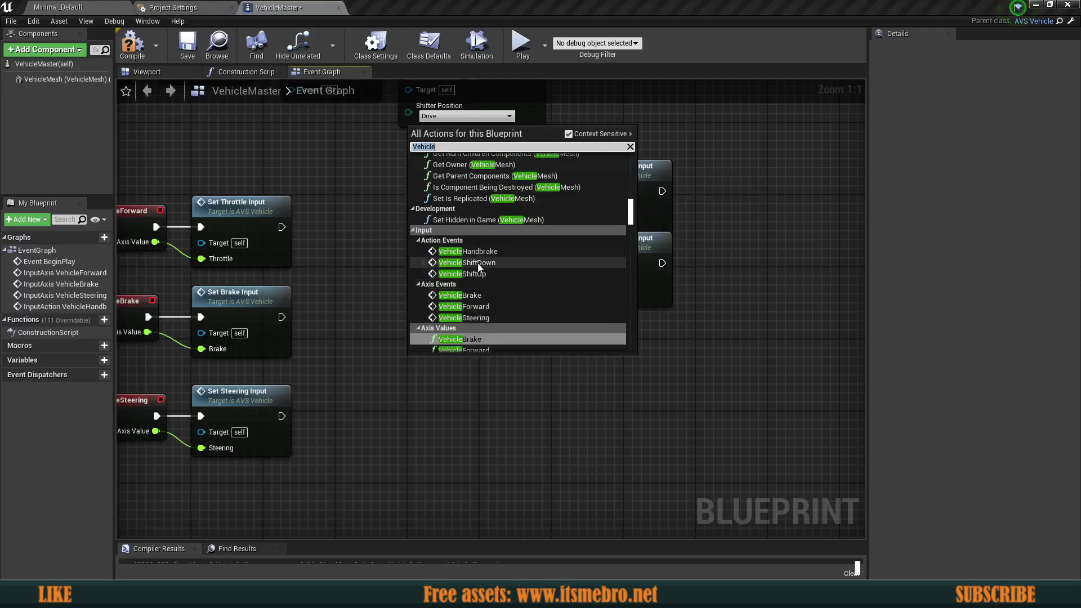
pyautogui.click(477, 262)
# Step: Add a Move Shifter Position node executed by the Pressed output of VehicleShiftDown
pyautogui.moveTo(492, 367); pyautogui.dragTo(467, 312, button='right')
pyautogui.moveTo(505, 320); pyautogui.dragTo(546, 319)
pyautogui.write('set')
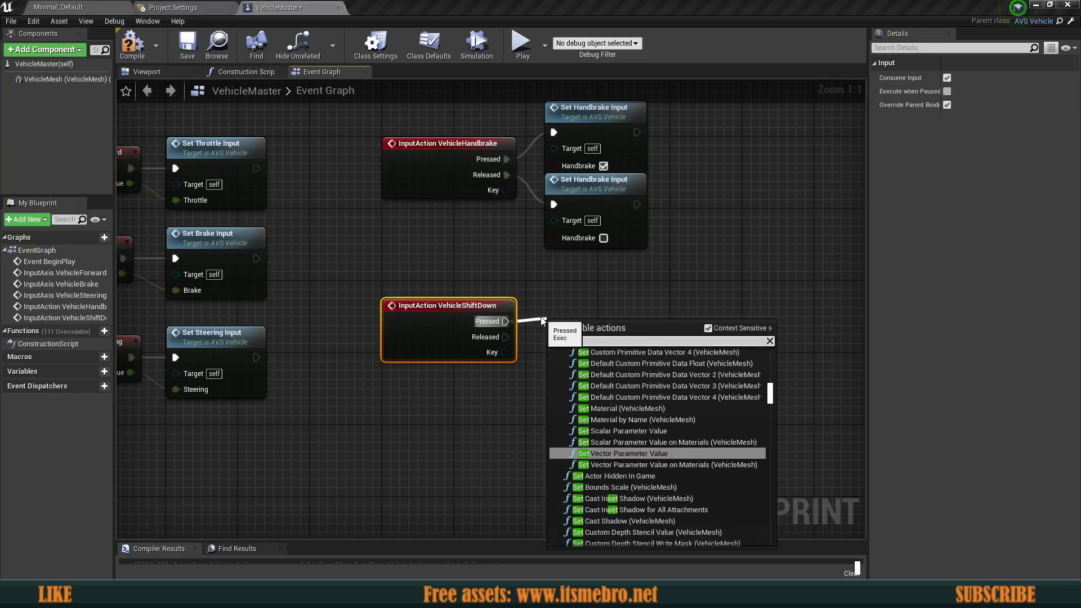
pyautogui.press('BackSpace')
pyautogui.press('BackSpace')
pyautogui.press('BackSpace')
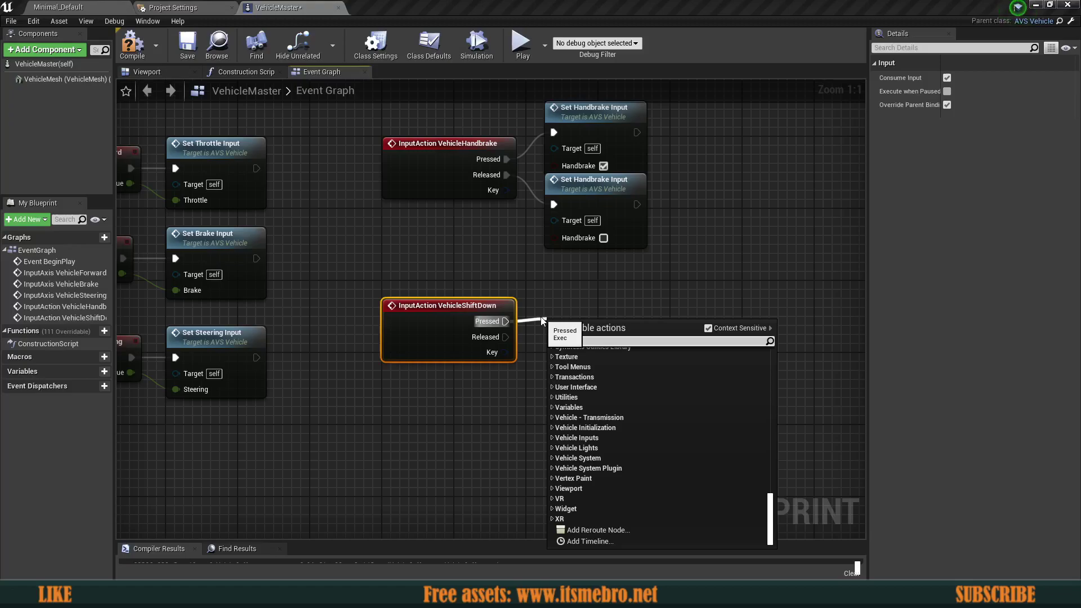
pyautogui.write('gear')
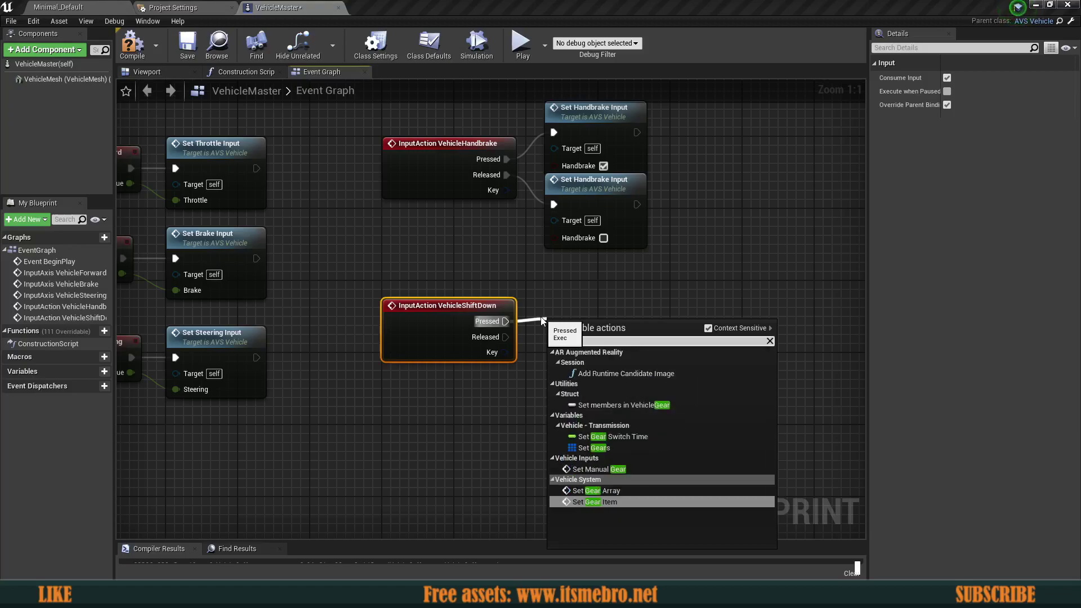
pyautogui.press('BackSpace')
pyautogui.press('BackSpace')
pyautogui.press('BackSpace')
pyautogui.press('BackSpace')
pyautogui.write('move')
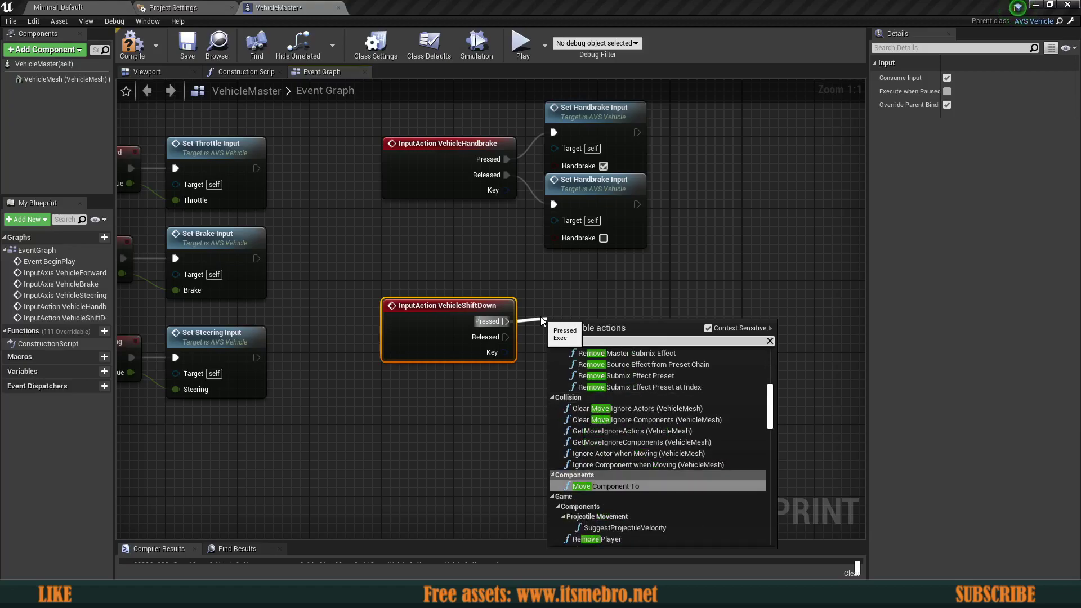
pyautogui.write(' shif')
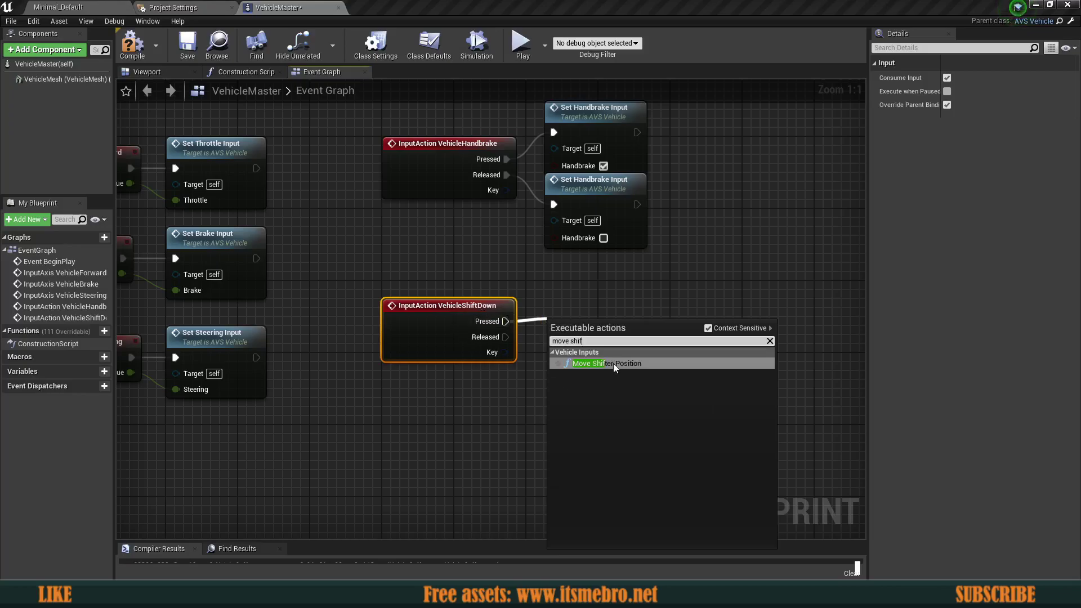
pyautogui.click(613, 363)
# Step: Align the Move Shifter Position node beside the VehicleShiftDown event so their execution link runs straight
pyautogui.moveTo(596, 324); pyautogui.dragTo(594, 296)
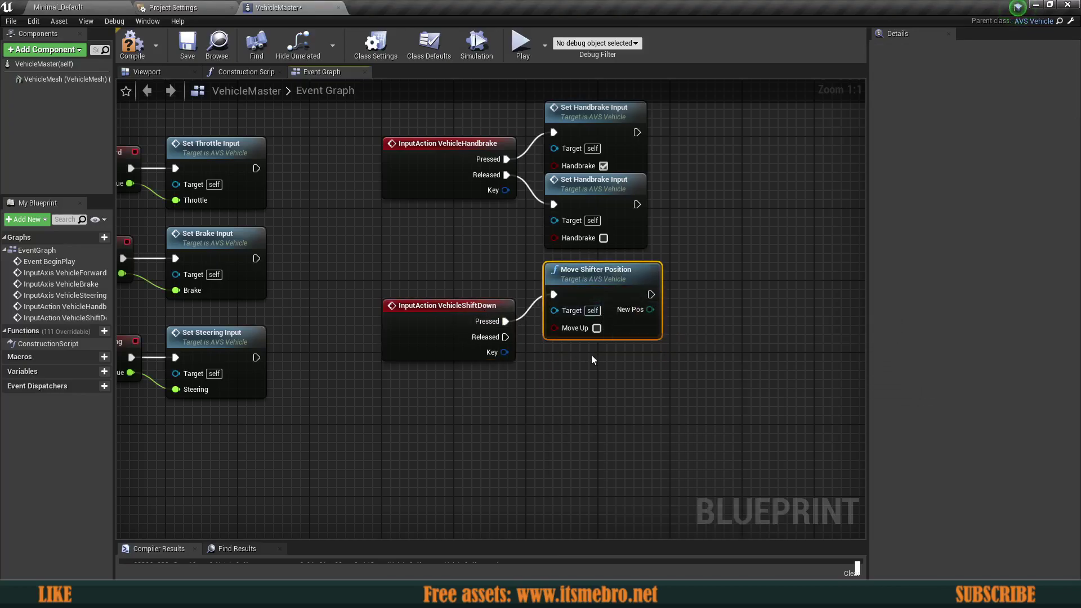
pyautogui.click(431, 320)
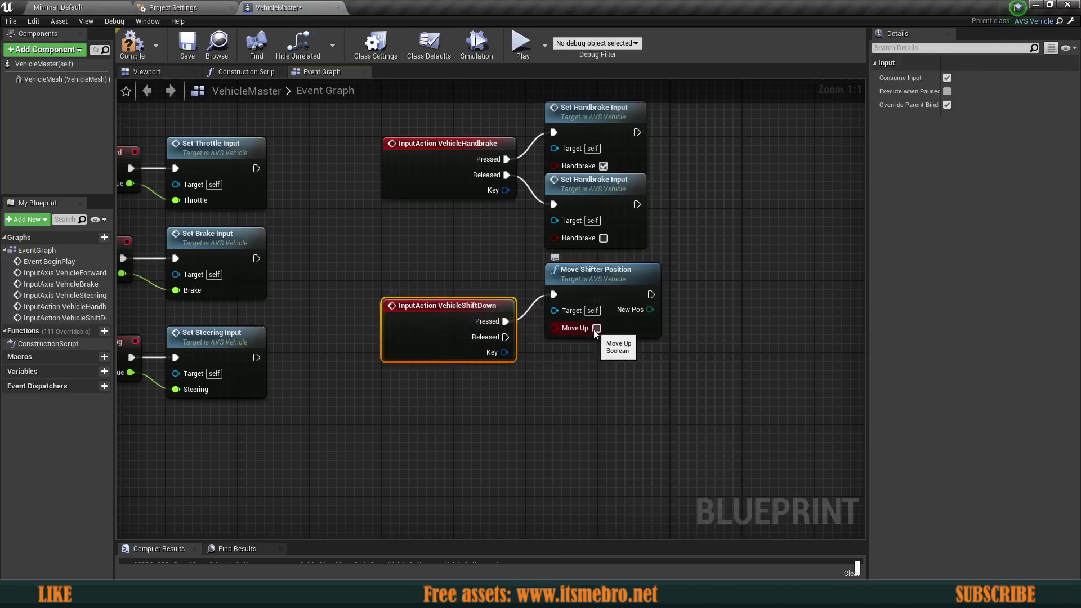
pyautogui.moveTo(605, 329); pyautogui.dragTo(604, 356)
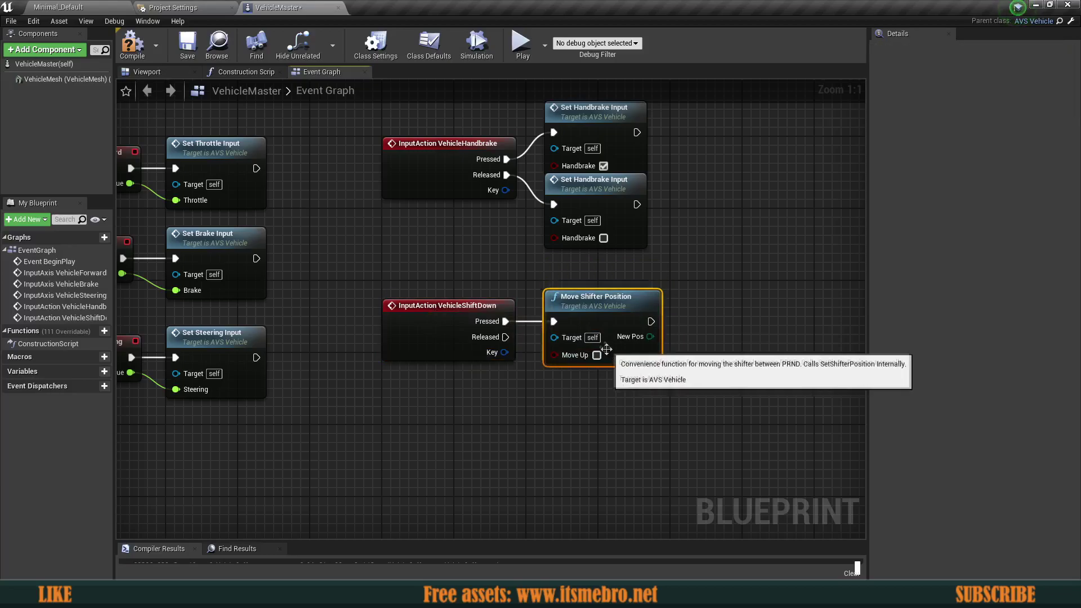
# Step: Add the VehicleShiftUp input action event below the VehicleShiftDown event
pyautogui.moveTo(605, 356); pyautogui.dragTo(595, 310, button='right')
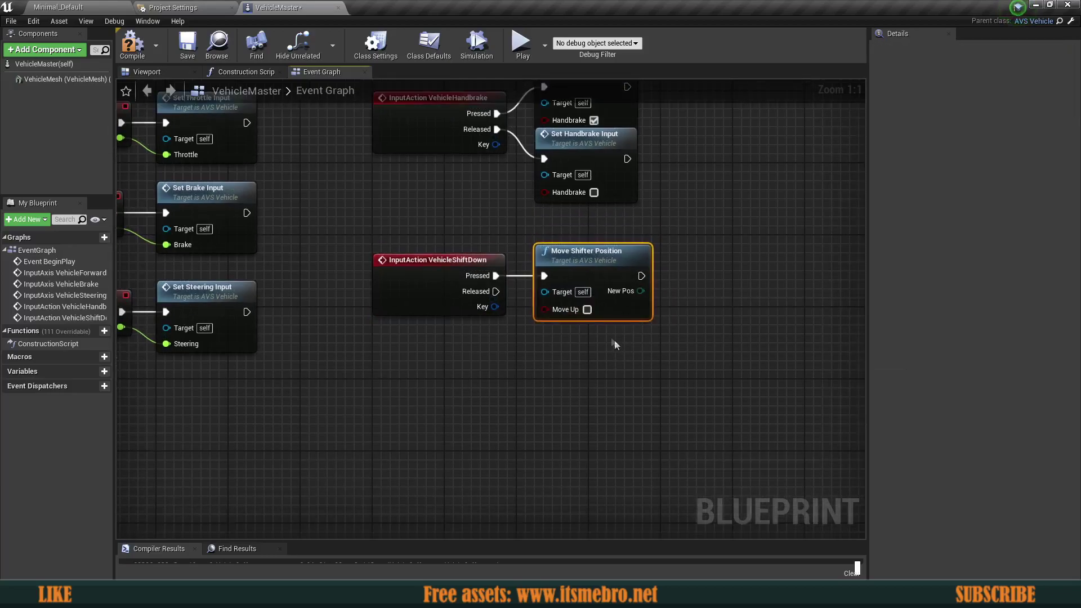
pyautogui.rightClick(376, 376)
pyautogui.write('Vehicle')
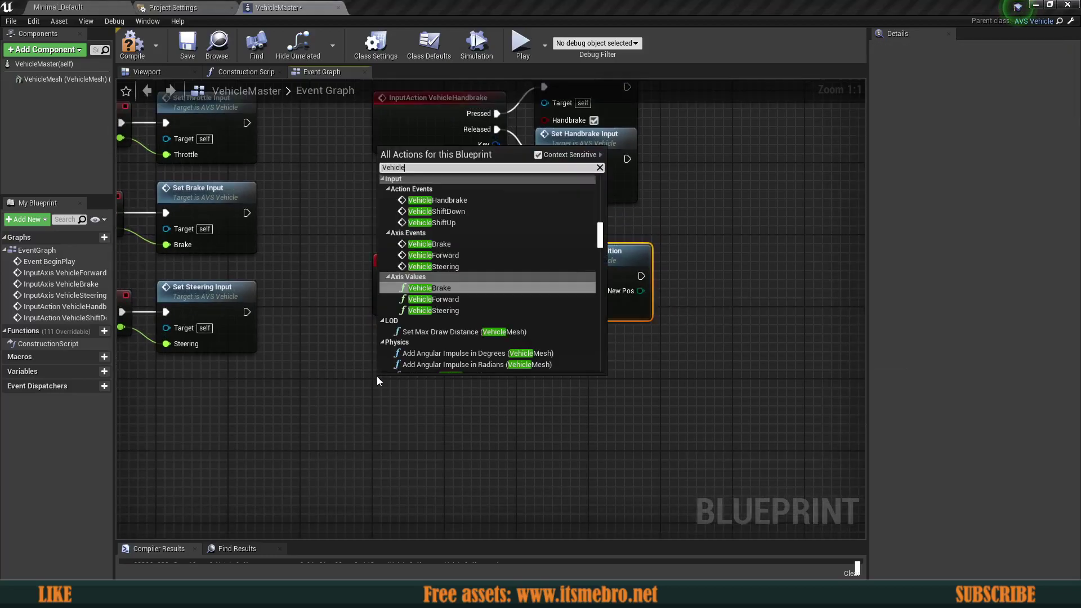
pyautogui.click(451, 222)
# Step: Add a Move Shifter Position node executed by VehicleShiftUp's Pressed output, with Move Up enabled
pyautogui.moveTo(478, 388); pyautogui.dragTo(529, 384)
pyautogui.write('move shi')
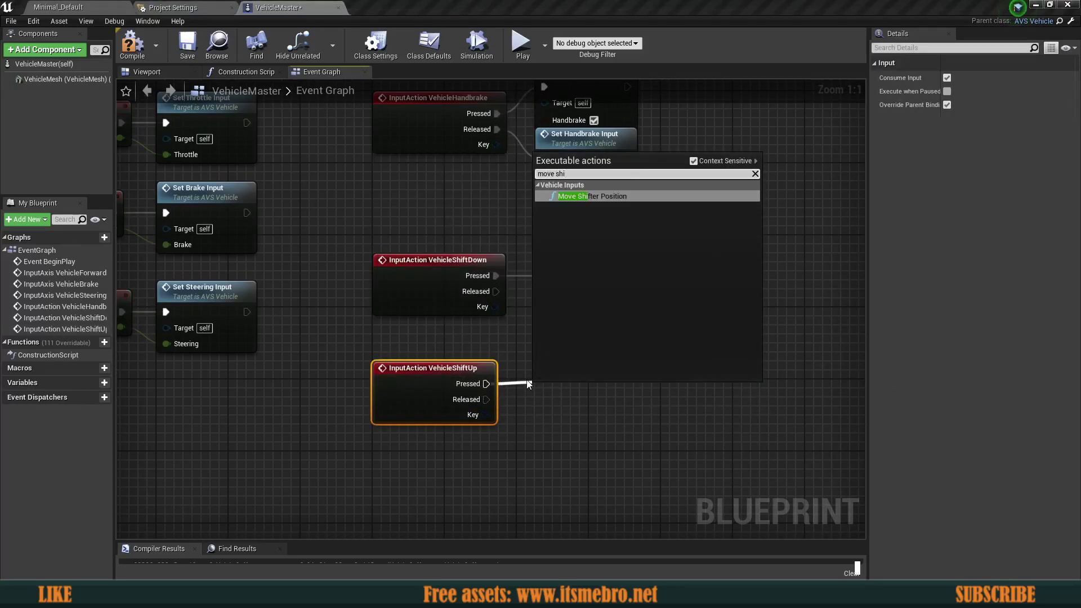
pyautogui.click(617, 198)
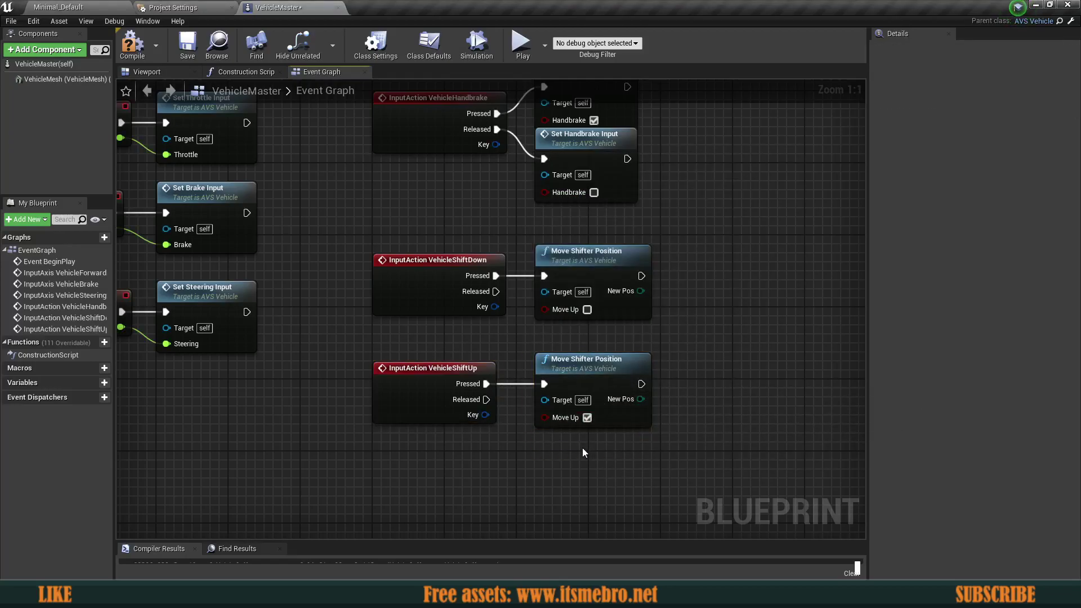
# Step: Compile and save the VehicleMaster Blueprint with all its input nodes in place
pyautogui.scroll(-3, 582, 447)
pyautogui.moveTo(677, 409); pyautogui.dragTo(740, 432, button='right')
pyautogui.scroll(1, 708, 418)
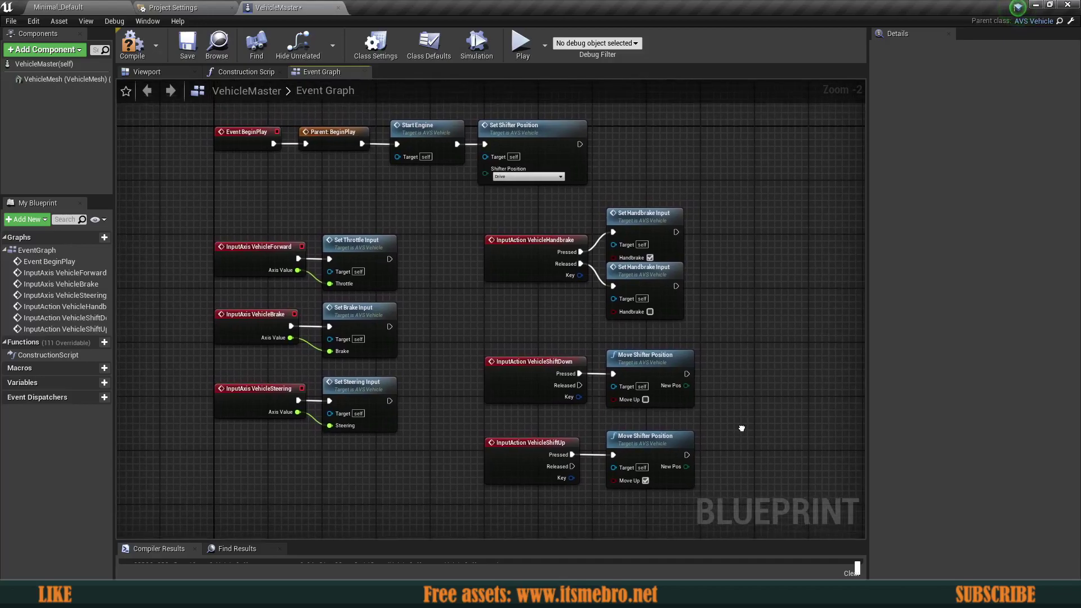
pyautogui.click(133, 47)
pyautogui.click(186, 51)
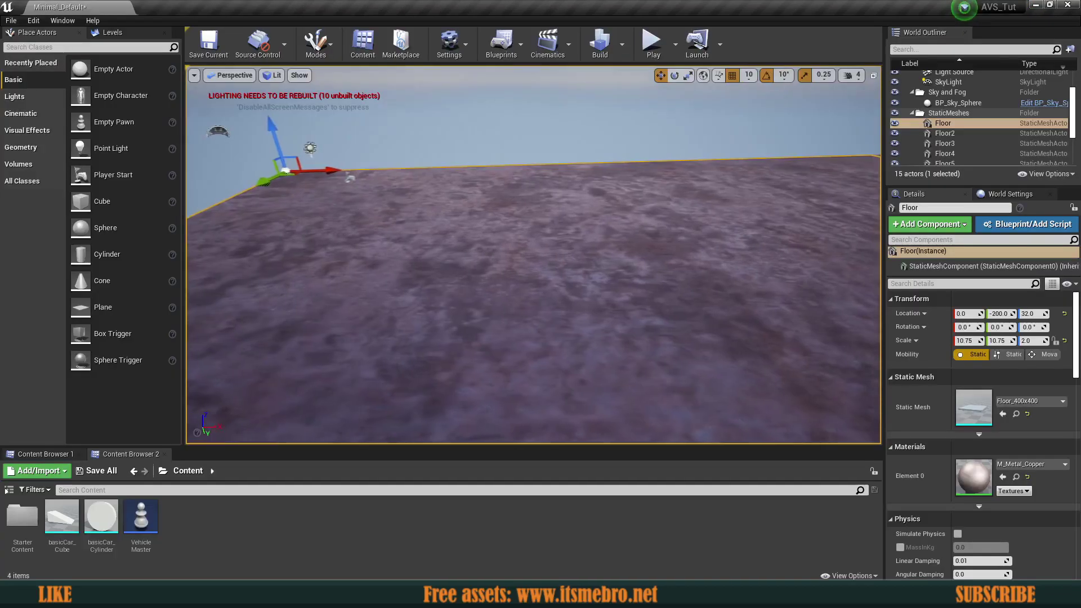
# Step: Create a child Blueprint class of VehicleMaster in the Content folder and name it TestCar1
pyautogui.moveTo(448, 346); pyautogui.dragTo(447, 346, button='right')
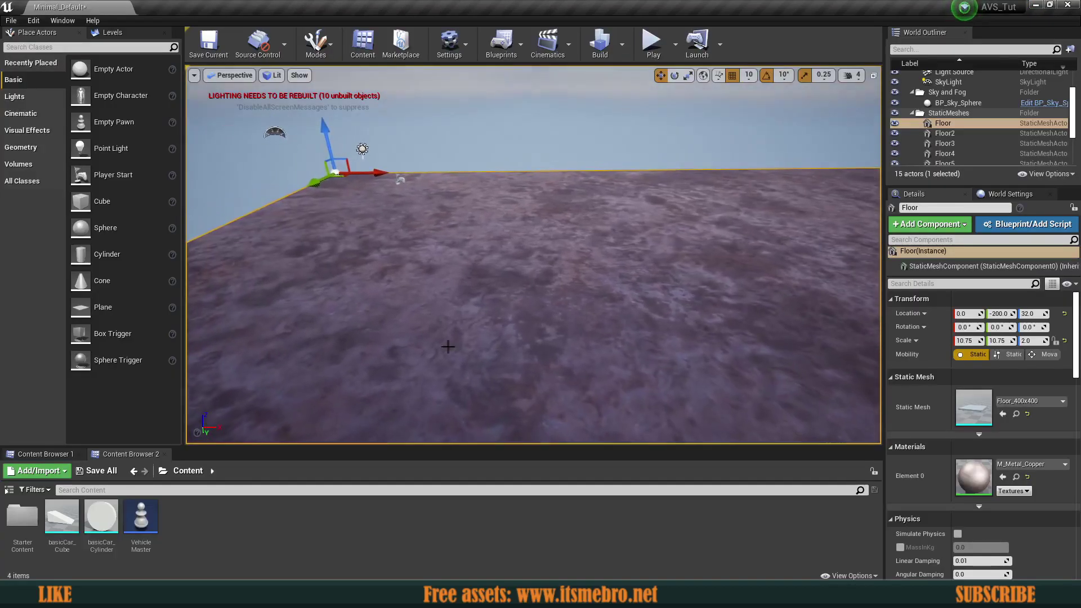
pyautogui.rightClick(144, 501)
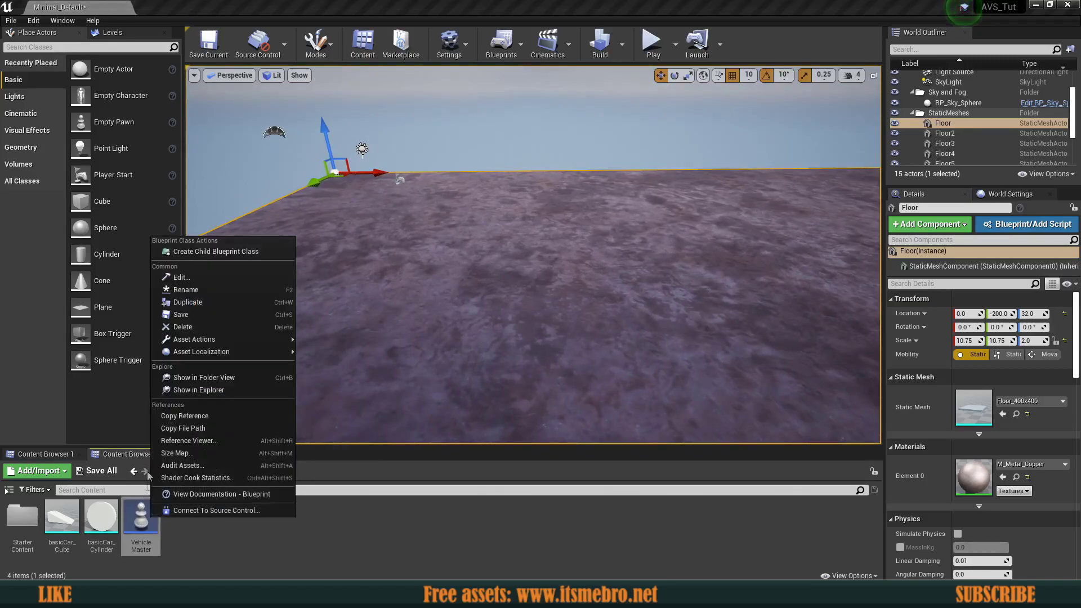
pyautogui.click(193, 257)
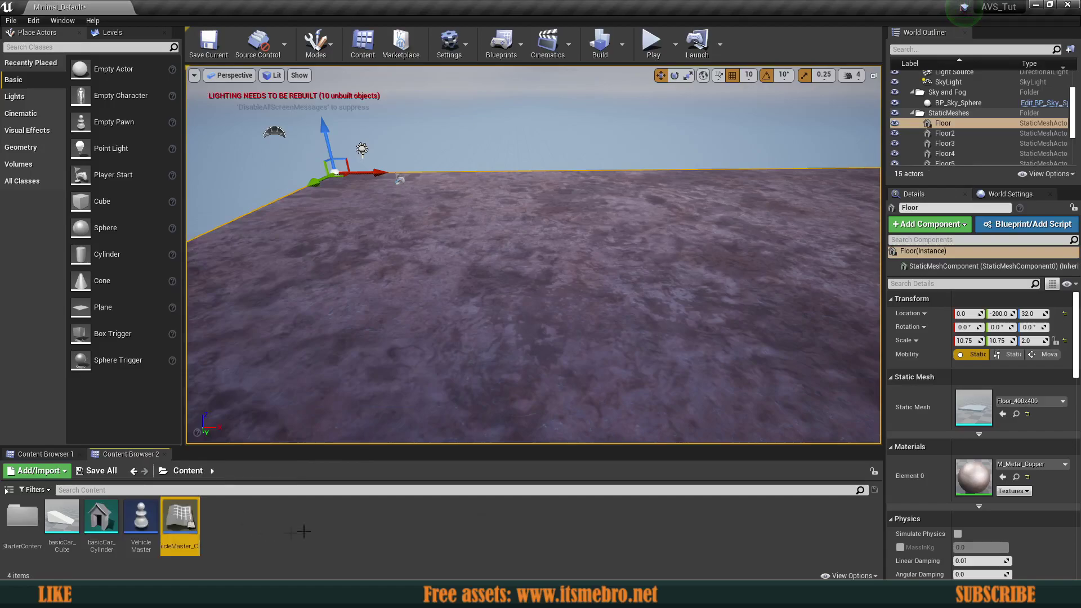
pyautogui.write('Te')
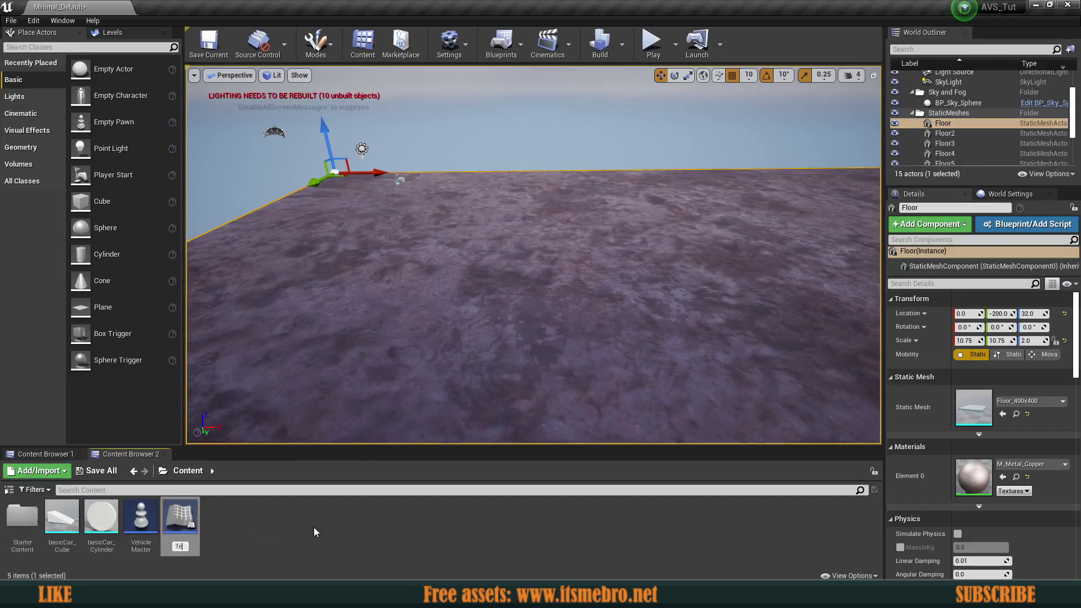
pyautogui.write('stCar1')
pyautogui.press('Return')
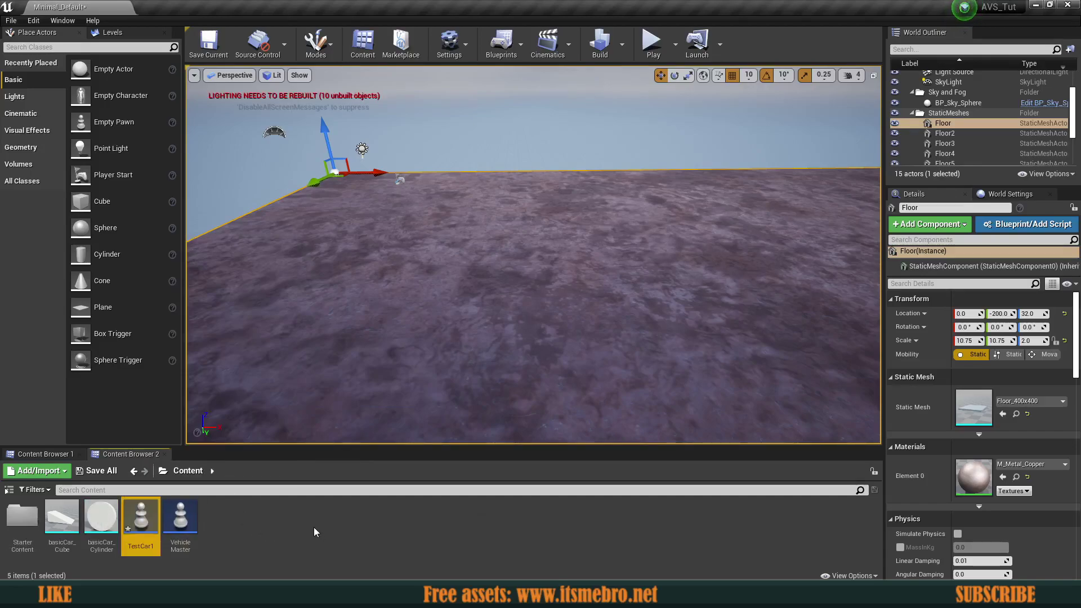
# Step: Open the TestCar1 Blueprint for editing
pyautogui.click(295, 526)
pyautogui.click(156, 519)
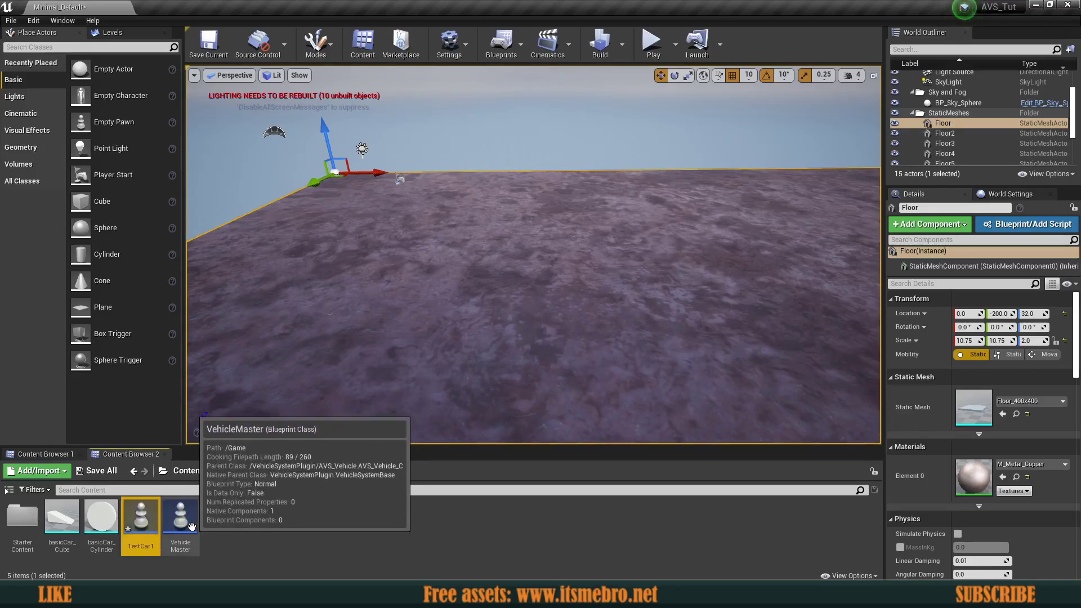
pyautogui.doubleClick(148, 516)
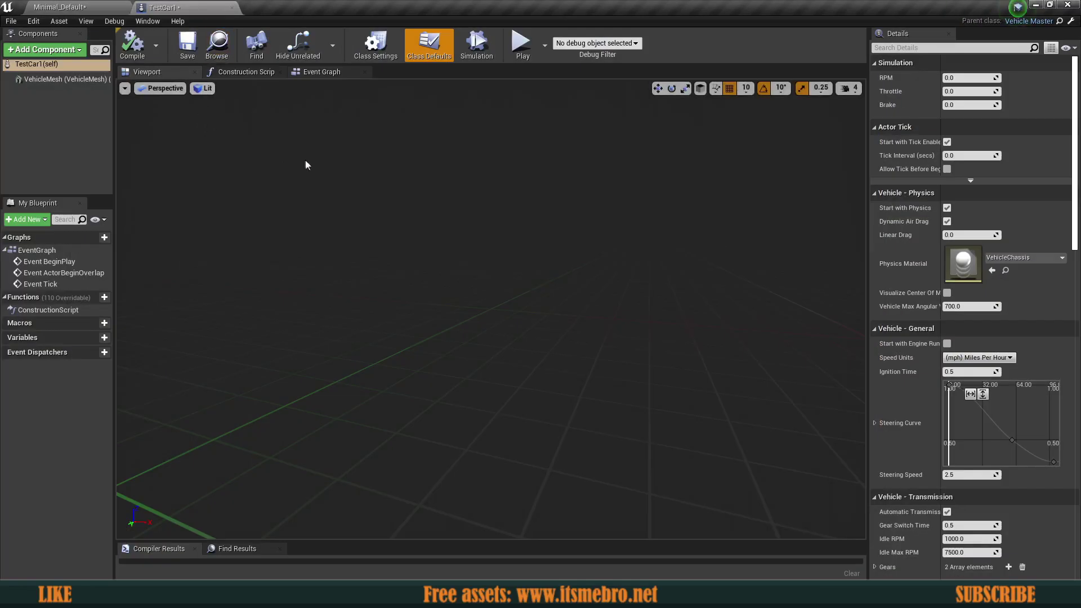
# Step: Assign basicCar_Cube as the static mesh of TestCar1's VehicleMesh component, then compile and save the Blueprint
pyautogui.click(39, 81)
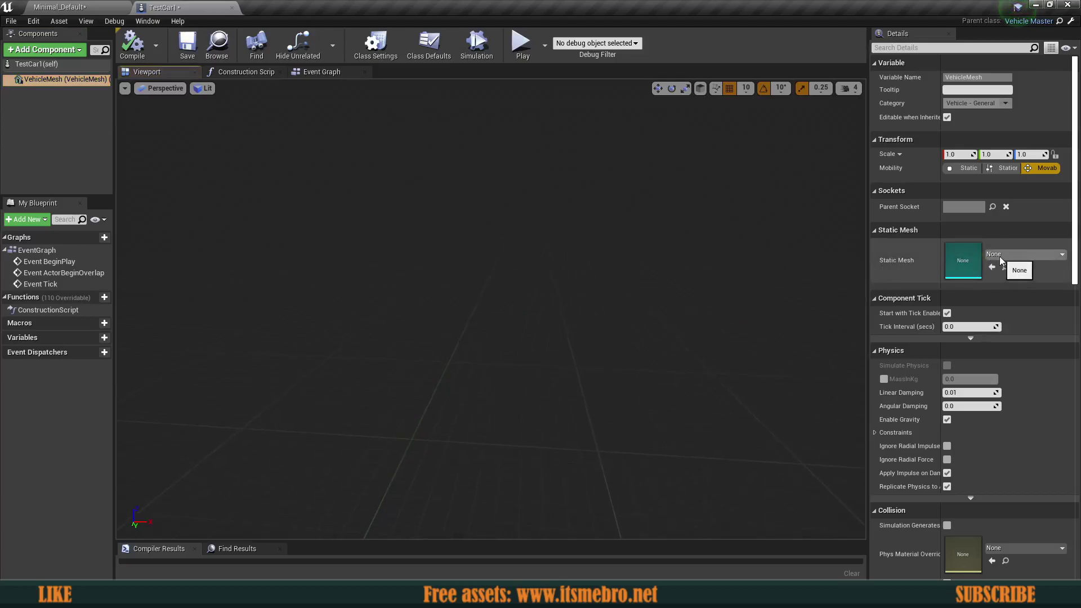
pyautogui.click(1048, 254)
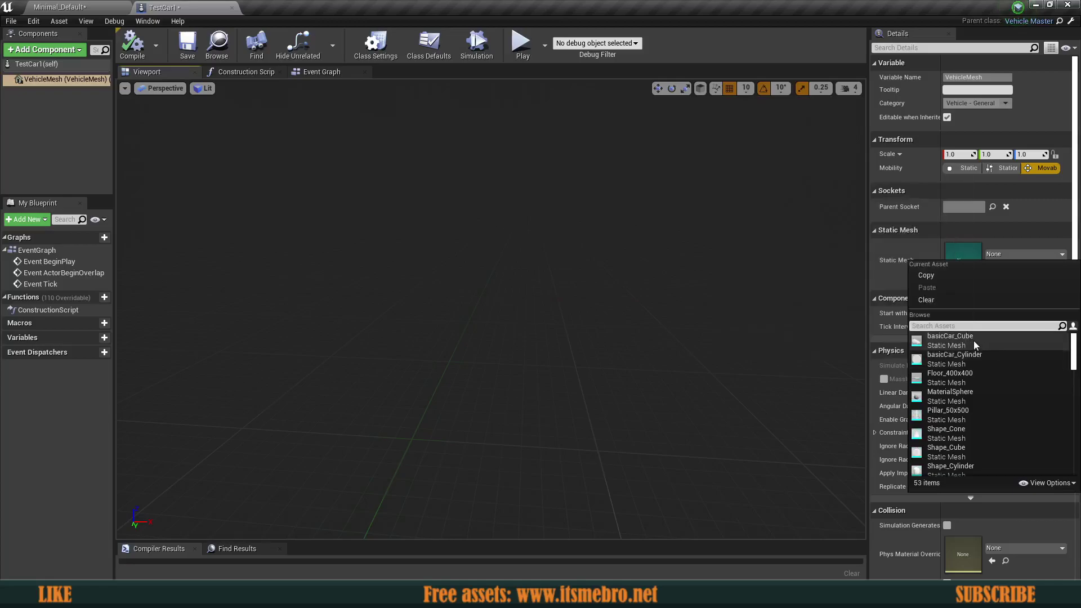
pyautogui.click(955, 341)
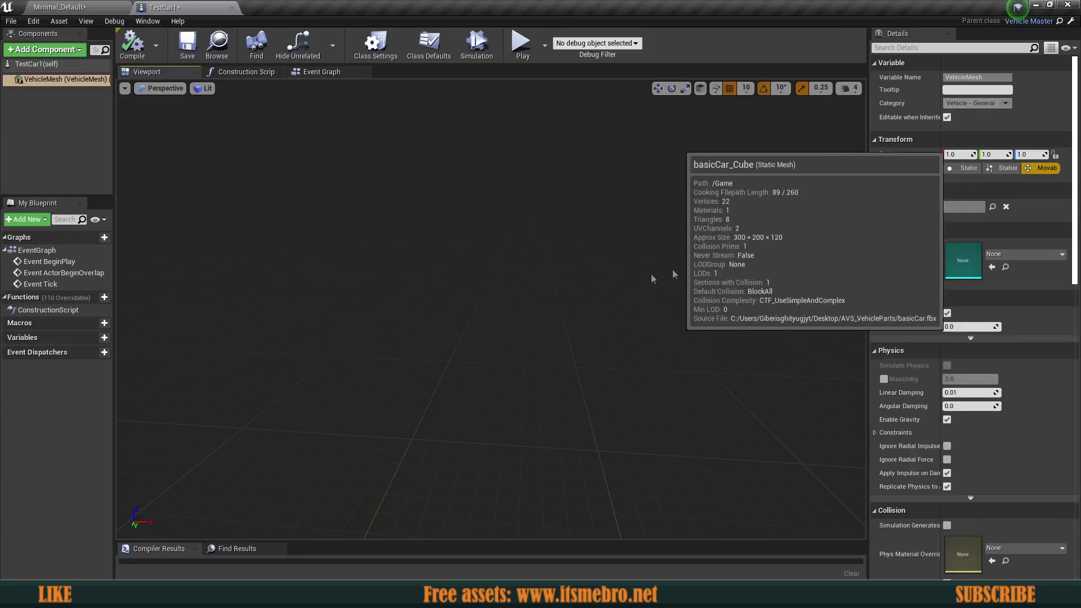
pyautogui.moveTo(570, 300); pyautogui.dragTo(538, 316, button='right')
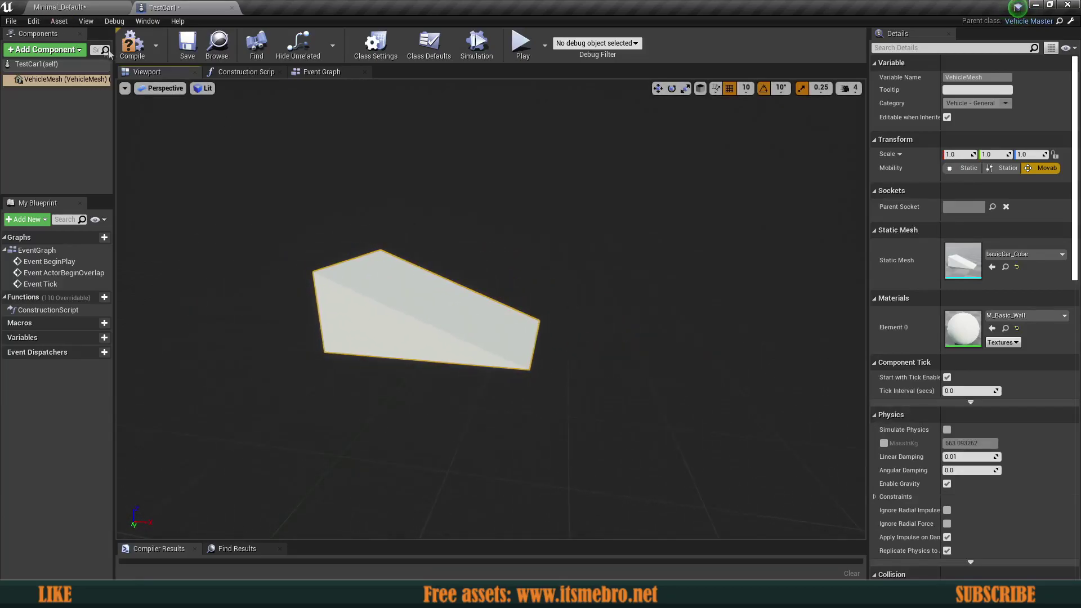
pyautogui.click(131, 52)
pyautogui.click(188, 45)
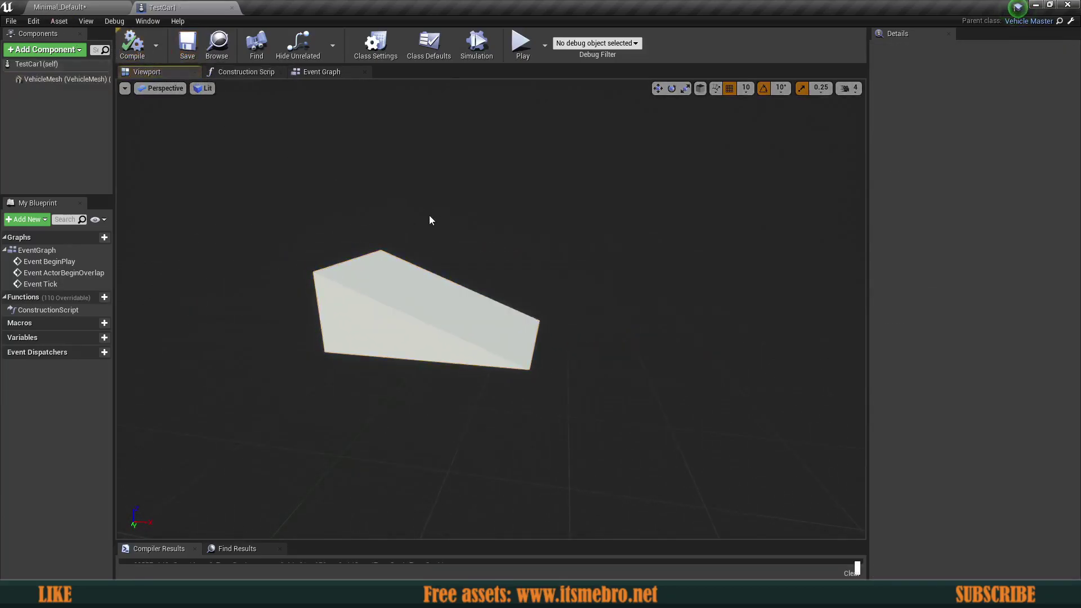
# Step: Add a Vehicle Wheel component under VehicleMesh in TestCar1
pyautogui.moveTo(430, 219); pyautogui.dragTo(394, 220)
pyautogui.moveTo(394, 221); pyautogui.dragTo(383, 250, button='right')
pyautogui.click(374, 273)
pyautogui.moveTo(377, 275); pyautogui.dragTo(344, 274)
pyautogui.moveTo(343, 274)
pyautogui.mouseDown(button='right')
pyautogui.moveTo(451, 274)
pyautogui.moveTo(315, 274)
pyautogui.moveTo(335, 270)
pyautogui.mouseUp(button='right')
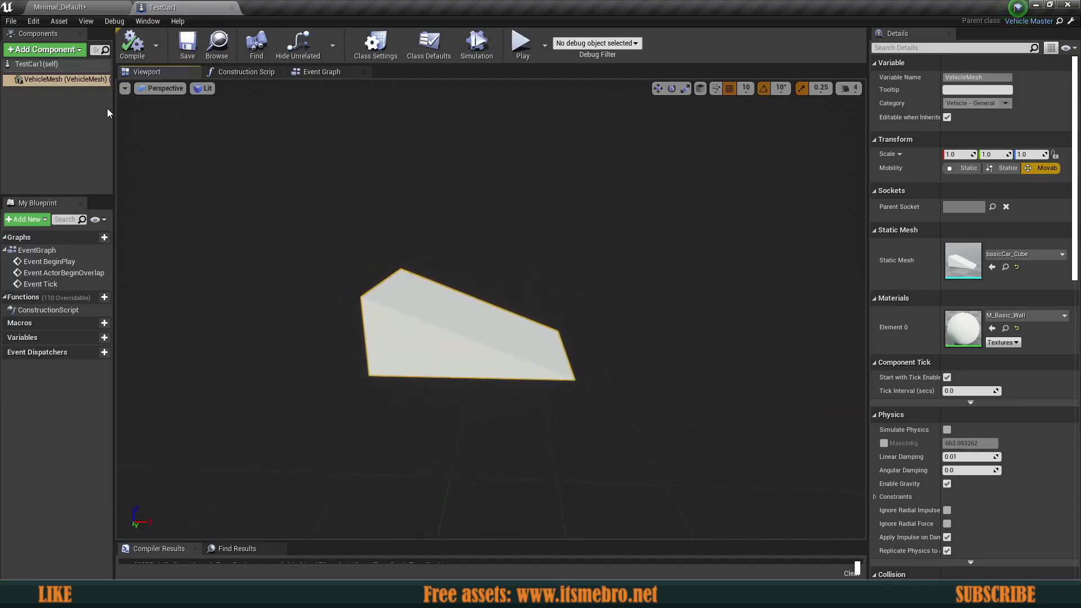
pyautogui.click(46, 51)
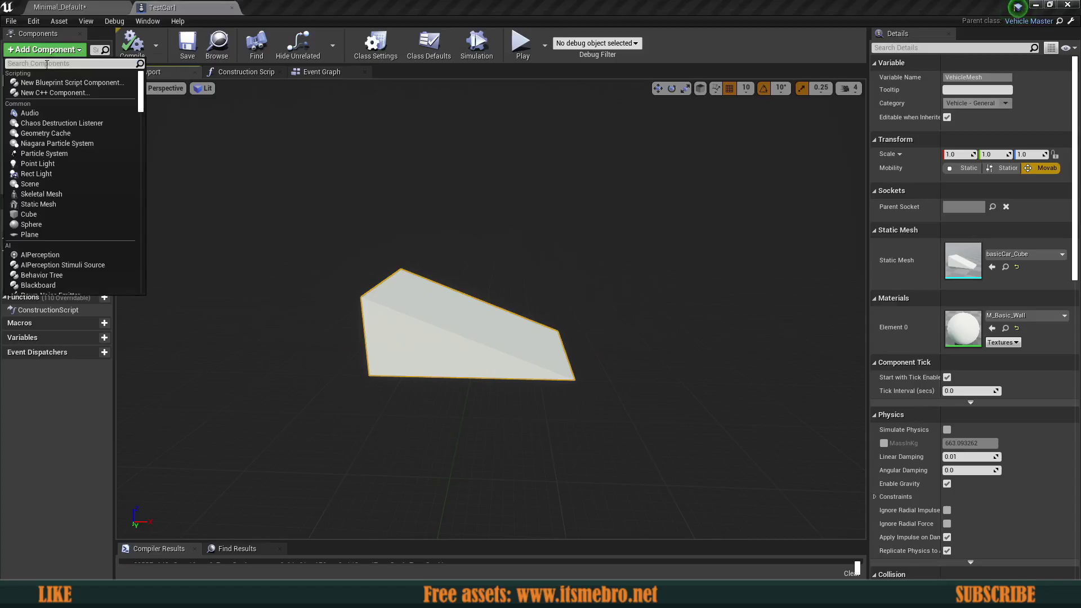
pyautogui.write('ve')
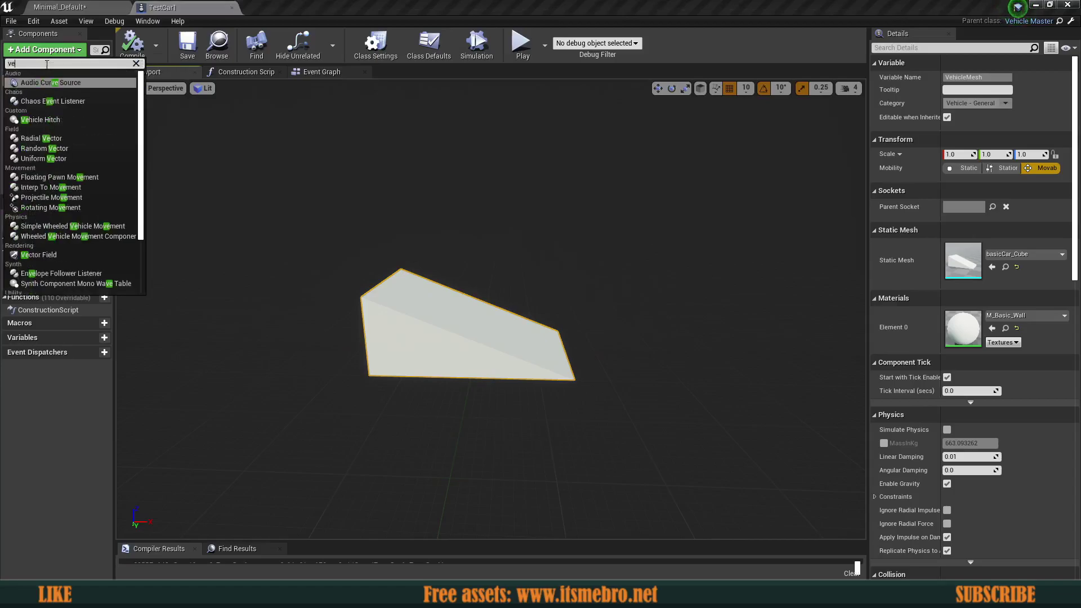
pyautogui.write('hicle')
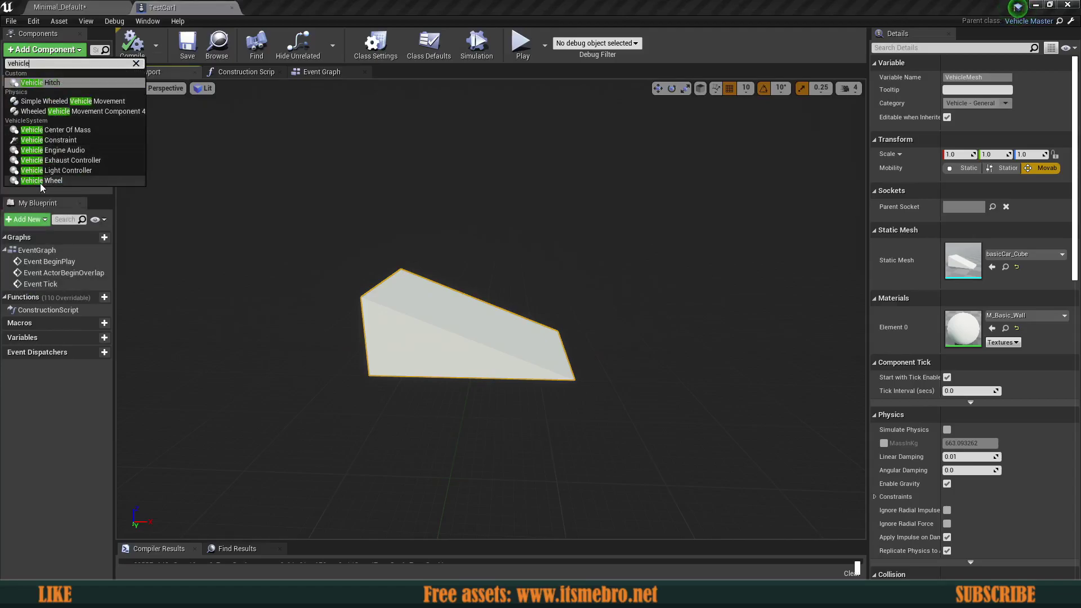
pyautogui.click(42, 180)
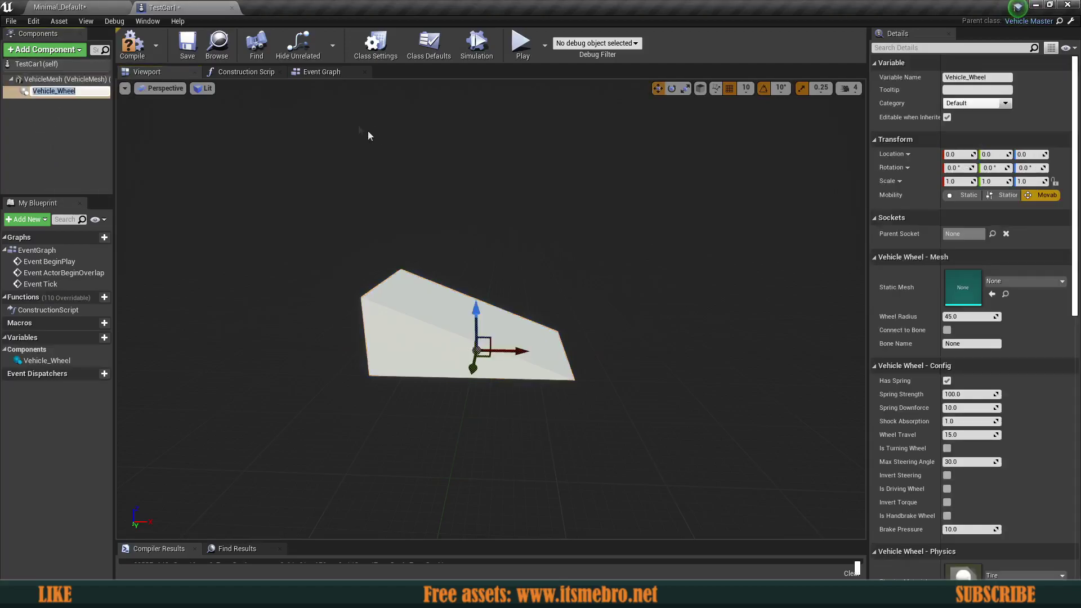
# Step: Assign basicCar_Cylinder as the static mesh of the Vehicle_Wheel component
pyautogui.click(66, 117)
pyautogui.click(52, 93)
pyautogui.moveTo(360, 225); pyautogui.dragTo(397, 237, button='right')
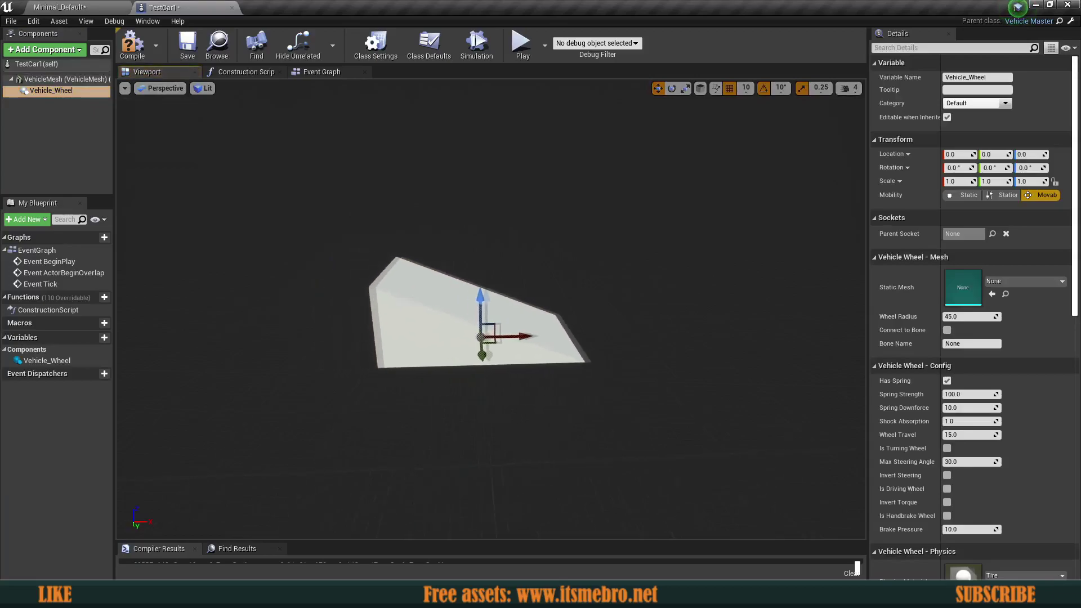
pyautogui.click(1016, 282)
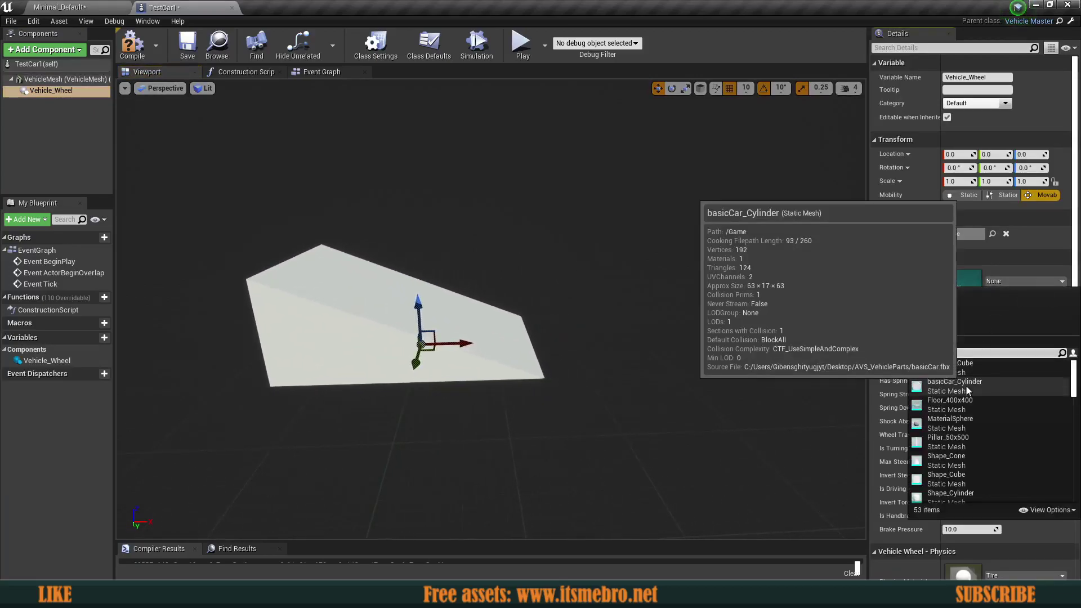
pyautogui.click(947, 383)
# Step: Move the wheel to a front corner of the car body, at X 120 and Y -110
pyautogui.moveTo(654, 338); pyautogui.dragTo(484, 349, button='right')
pyautogui.moveTo(597, 282); pyautogui.dragTo(566, 329)
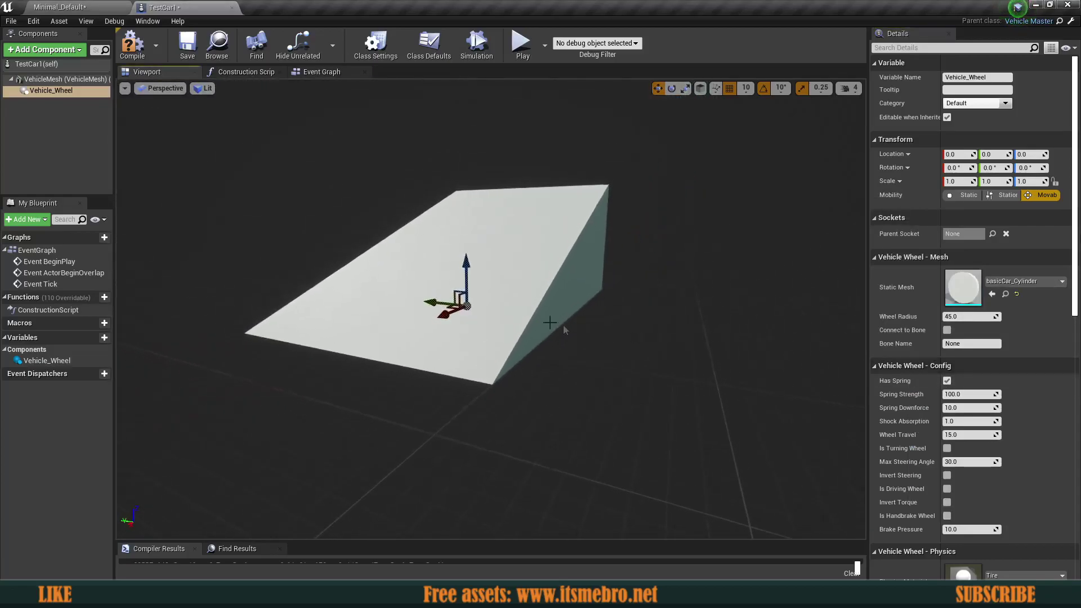
pyautogui.moveTo(431, 303); pyautogui.dragTo(526, 326)
pyautogui.moveTo(526, 333); pyautogui.dragTo(566, 338, button='right')
pyautogui.moveTo(496, 316); pyautogui.dragTo(395, 315, button='right')
pyautogui.moveTo(642, 370); pyautogui.dragTo(412, 355)
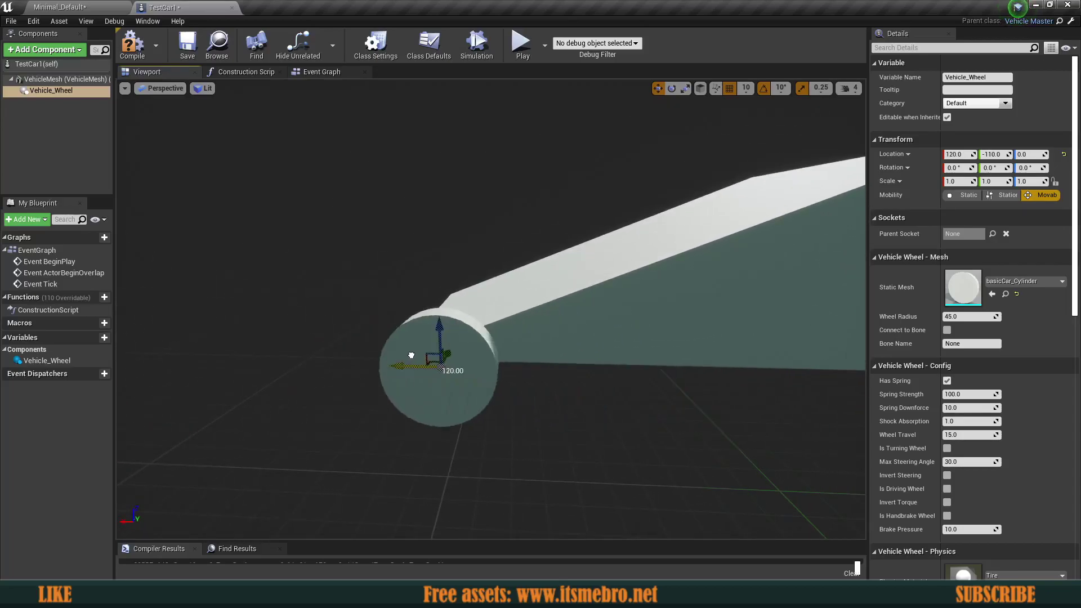
# Step: Shift the first wheel forward along the car body to X 130
pyautogui.moveTo(412, 355); pyautogui.dragTo(354, 352, button='right')
pyautogui.moveTo(554, 371); pyautogui.dragTo(544, 370)
pyautogui.moveTo(606, 383); pyautogui.dragTo(585, 383, button='right')
pyautogui.click(64, 117)
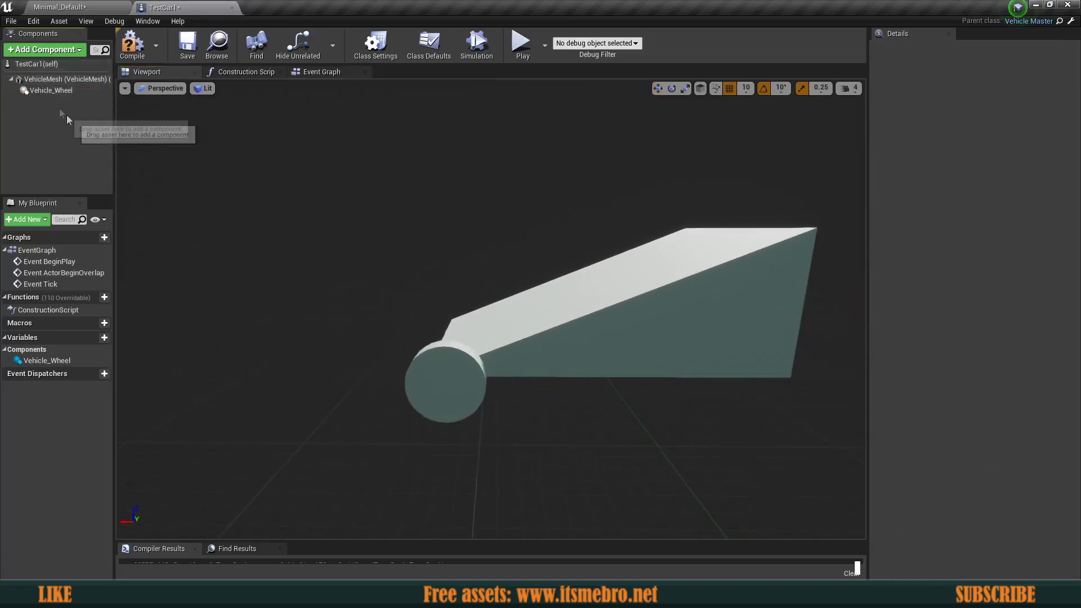
# Step: Duplicate the Vehicle_Wheel component as Vehicle_Wheel1
pyautogui.click(52, 91)
pyautogui.hotkey('ctrl', 'w')
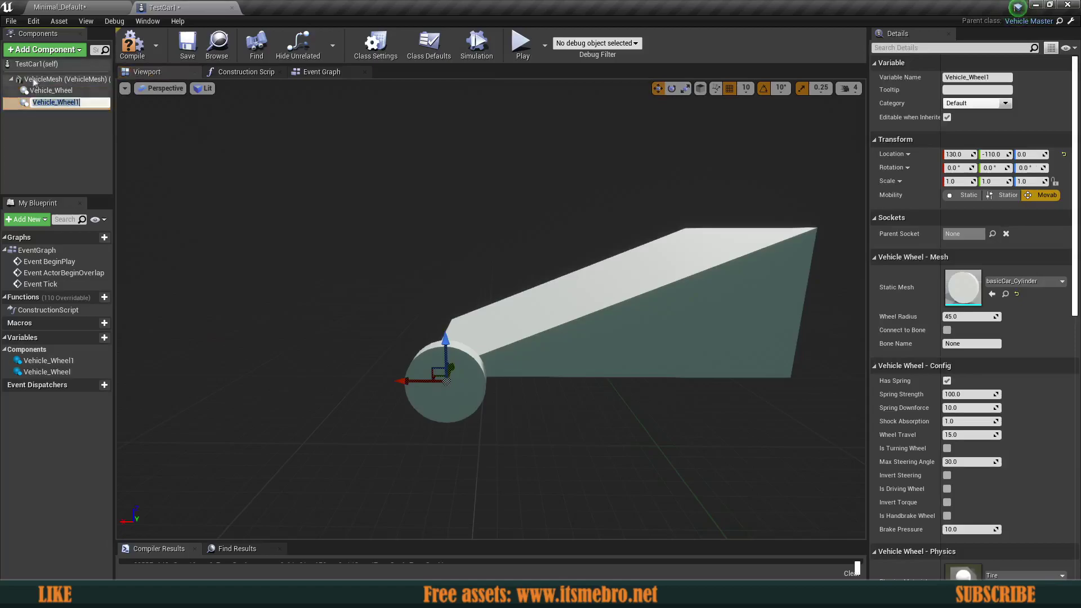
pyautogui.doubleClick(54, 102)
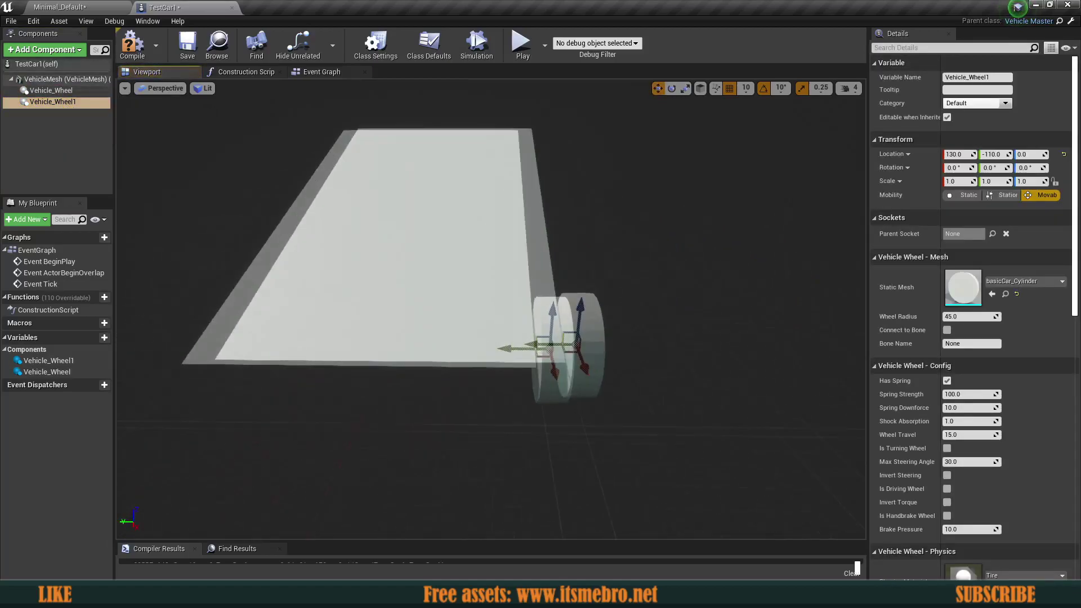
# Step: Move Vehicle_Wheel1 across to the opposite front corner of the car body, at Y 110
pyautogui.moveTo(716, 335); pyautogui.dragTo(386, 302)
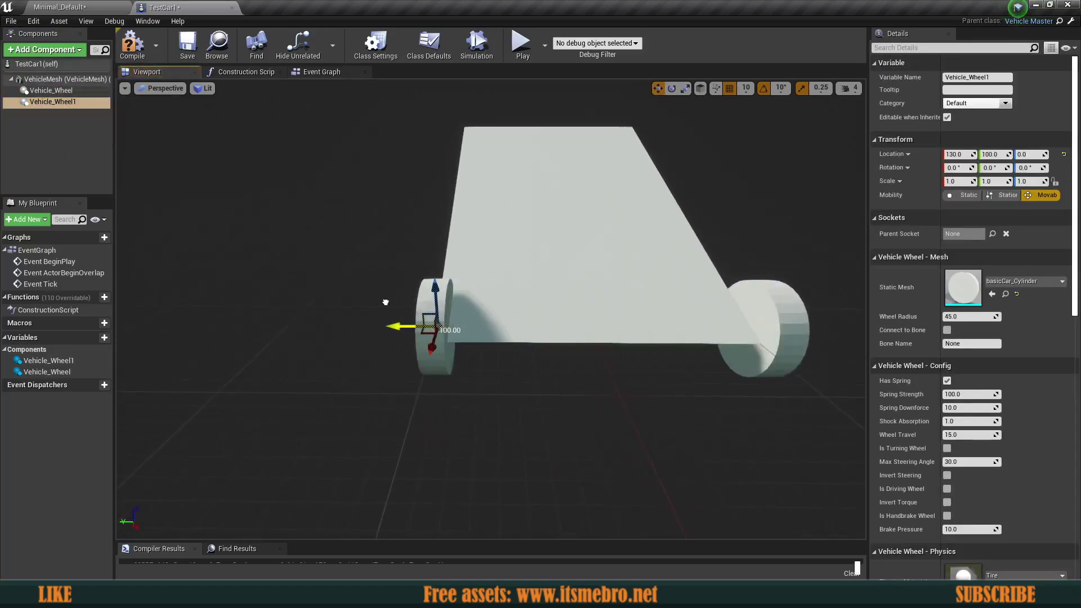
pyautogui.press('a')
pyautogui.moveTo(371, 297); pyautogui.dragTo(316, 304, button='right')
pyautogui.press('d')
pyautogui.press('a')
pyautogui.press('w')
pyautogui.press('d')
pyautogui.moveTo(667, 304); pyautogui.dragTo(777, 304, button='right')
pyautogui.press('a')
pyautogui.keyDown('alt'); pyautogui.moveTo(623, 302); pyautogui.dragTo(623, 301); pyautogui.keyUp('alt')
pyautogui.keyDown('alt'); pyautogui.moveTo(446, 373); pyautogui.dragTo(447, 373); pyautogui.keyUp('alt')
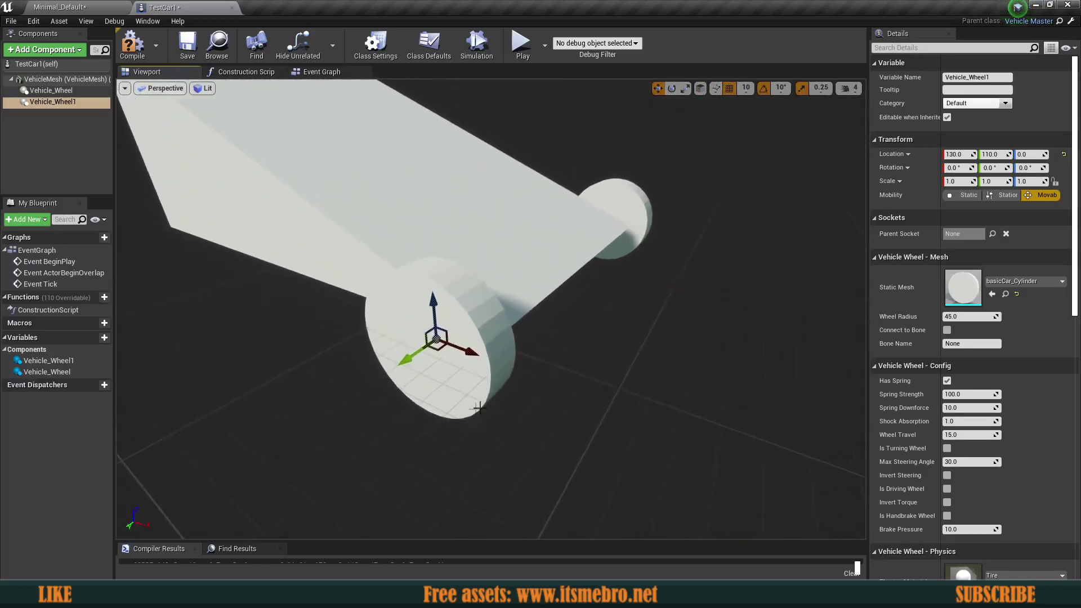
# Step: Rotate Vehicle_Wheel1 by 180 degrees about the vertical axis so its outer face points away from the body
pyautogui.press('e')
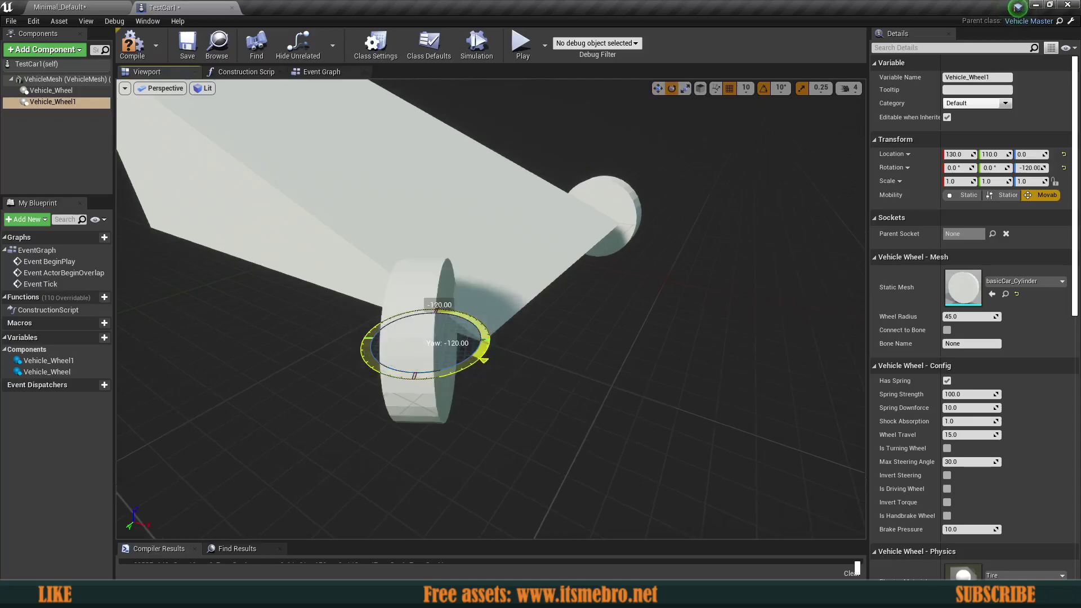
pyautogui.moveTo(656, 372); pyautogui.dragTo(656, 373)
pyautogui.moveTo(657, 372); pyautogui.dragTo(417, 397, button='right')
pyautogui.press('d')
pyautogui.press('w')
pyautogui.moveTo(417, 425)
pyautogui.mouseDown()
pyautogui.moveTo(445, 425)
pyautogui.moveTo(417, 425)
pyautogui.mouseUp()
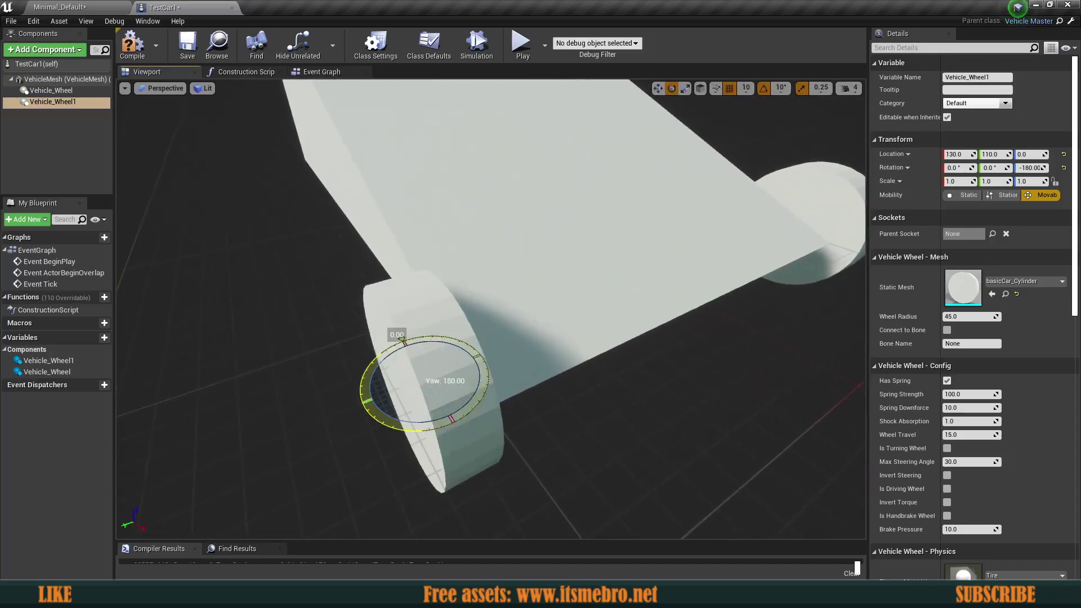
pyautogui.press('d')
pyautogui.moveTo(413, 425); pyautogui.dragTo(374, 425, button='right')
pyautogui.click(473, 394)
pyautogui.moveTo(473, 394); pyautogui.dragTo(597, 397, button='right')
pyautogui.press('a')
pyautogui.click(607, 368)
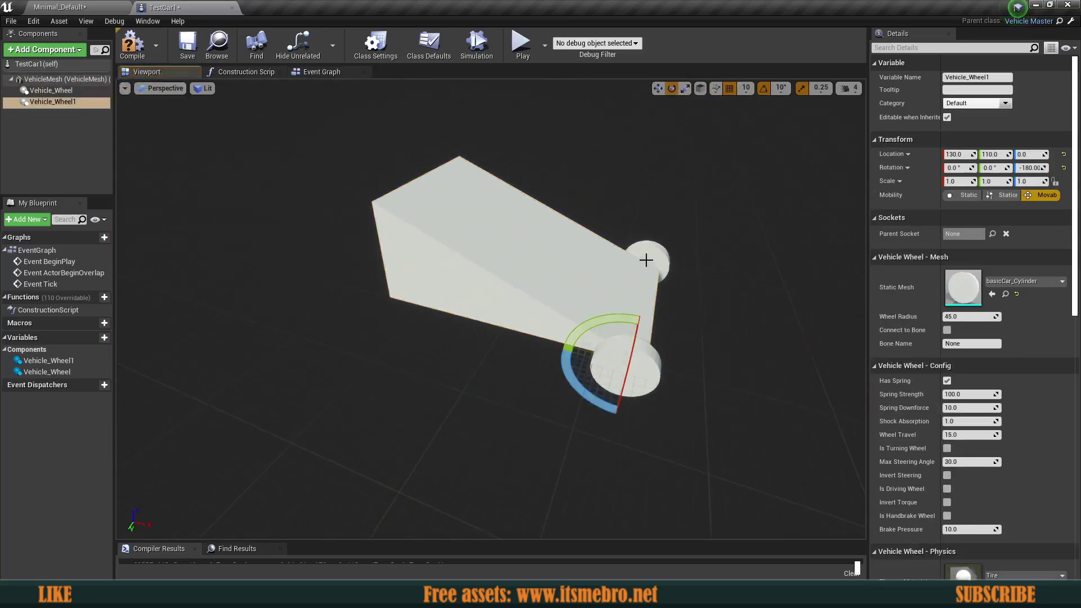
# Step: Duplicate both front wheels together to create Vehicle_Wheel2 and Vehicle_Wheel3
pyautogui.click(45, 92)
pyautogui.keyDown('shift'); pyautogui.click(52, 103); pyautogui.keyUp('shift')
pyautogui.moveTo(222, 178); pyautogui.dragTo(186, 167, button='right')
pyautogui.click(44, 101)
pyautogui.keyDown('shift'); pyautogui.click(49, 92); pyautogui.keyUp('shift')
pyautogui.moveTo(281, 205); pyautogui.dragTo(315, 205, button='right')
pyautogui.click(33, 152)
pyautogui.click(49, 103)
pyautogui.keyDown('ctrl'); pyautogui.click(52, 92); pyautogui.keyUp('ctrl')
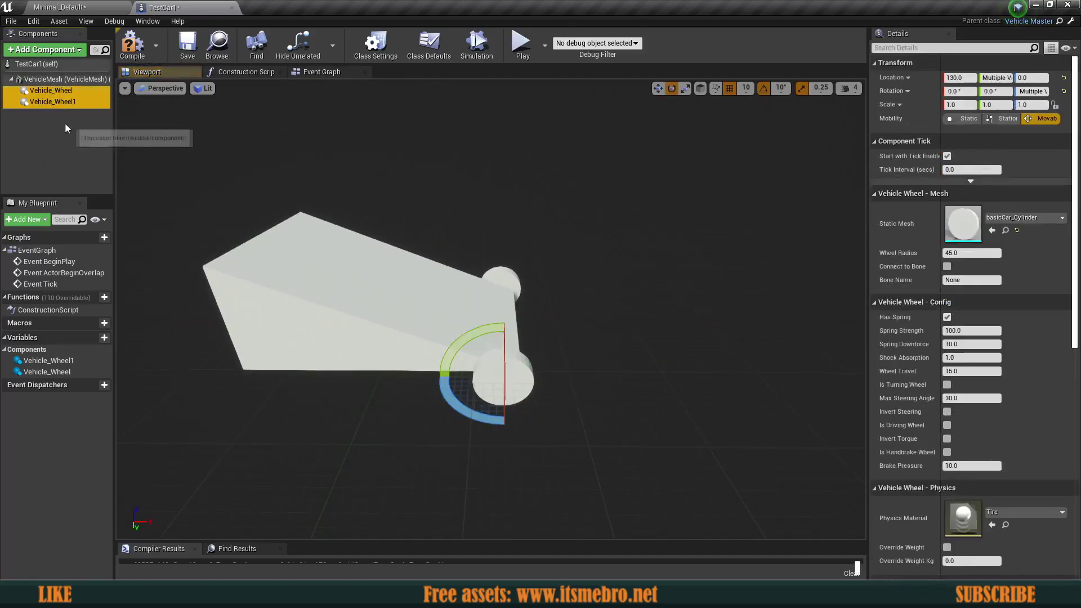
pyautogui.hotkey('ctrl', 'w')
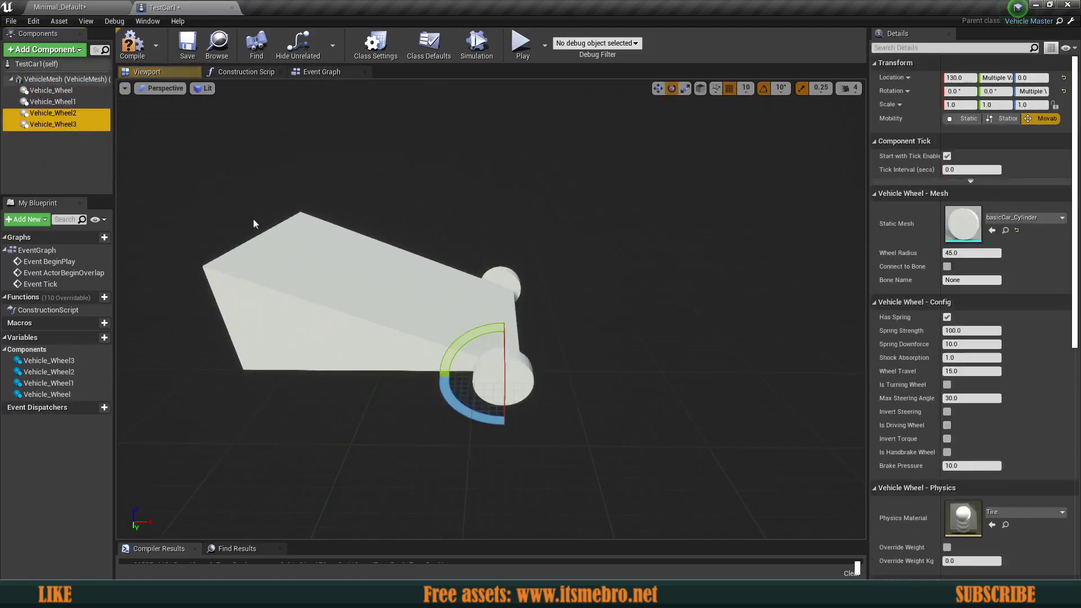
# Step: Move the duplicated wheel pair to the rear of the car body, at X -150
pyautogui.press('f')
pyautogui.press('w')
pyautogui.moveTo(663, 344); pyautogui.dragTo(332, 349)
pyautogui.moveTo(333, 350); pyautogui.dragTo(523, 355, button='right')
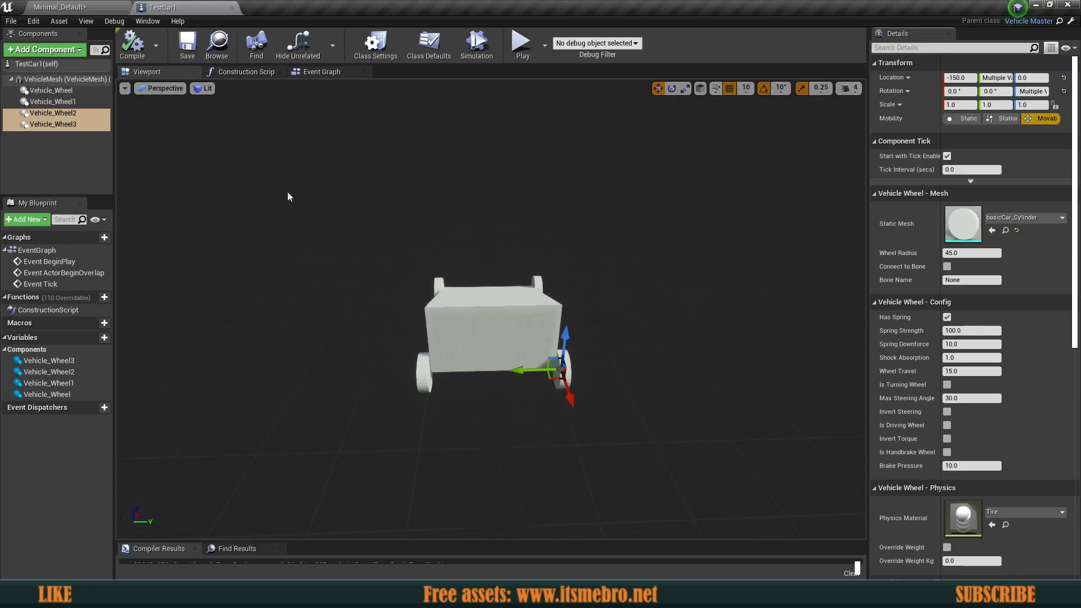
pyautogui.moveTo(299, 239); pyautogui.dragTo(121, 260, button='right')
# Step: Add a Spring Arm component directly under VehicleMesh
pyautogui.click(41, 50)
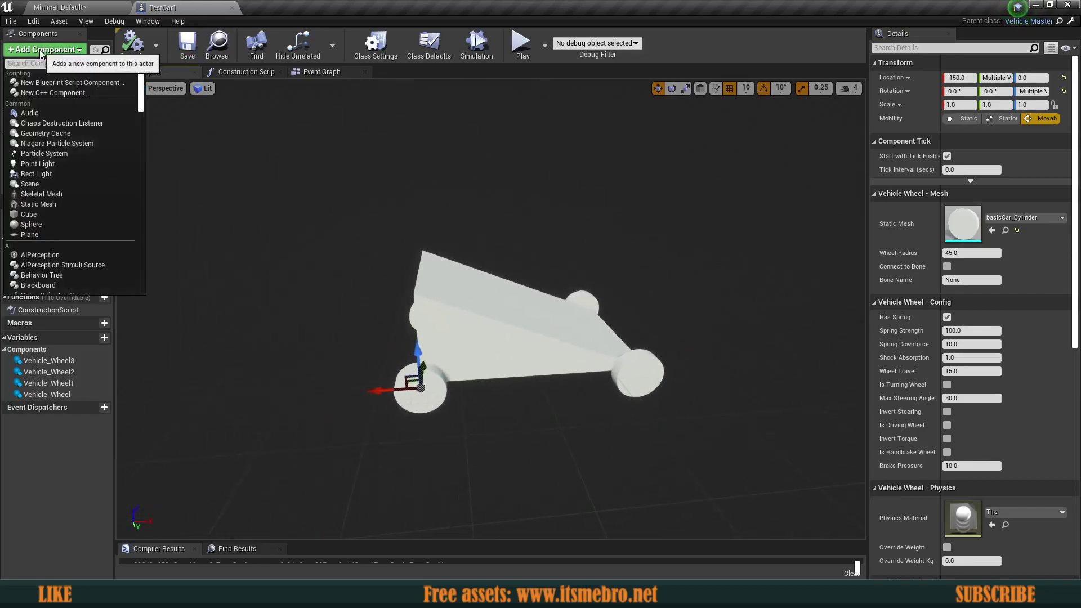
pyautogui.write('spring')
pyautogui.press('Return')
pyautogui.moveTo(41, 123); pyautogui.dragTo(54, 117)
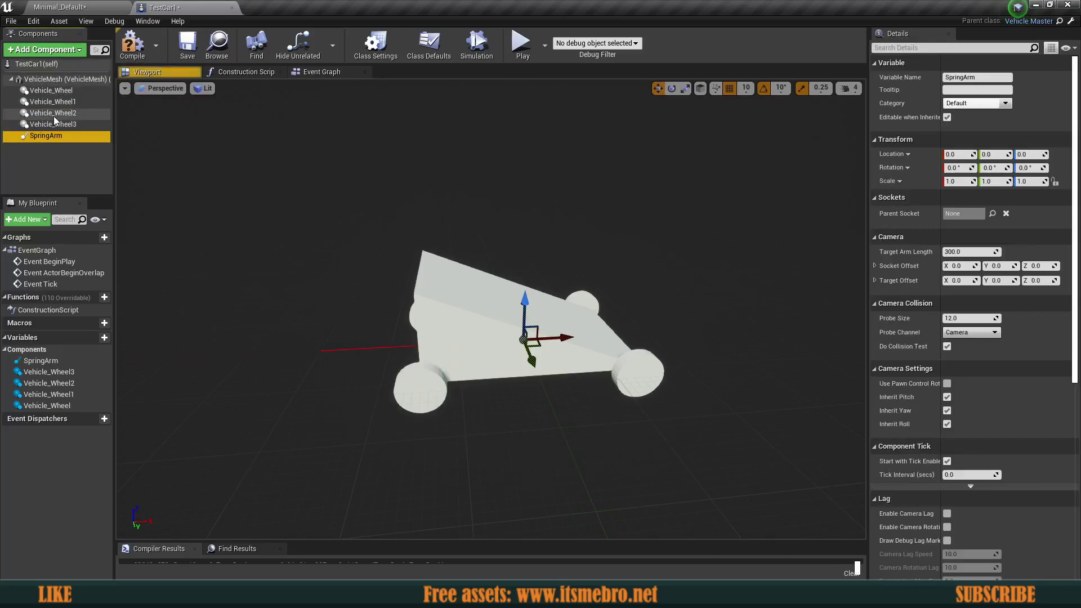
pyautogui.click(47, 159)
pyautogui.click(38, 137)
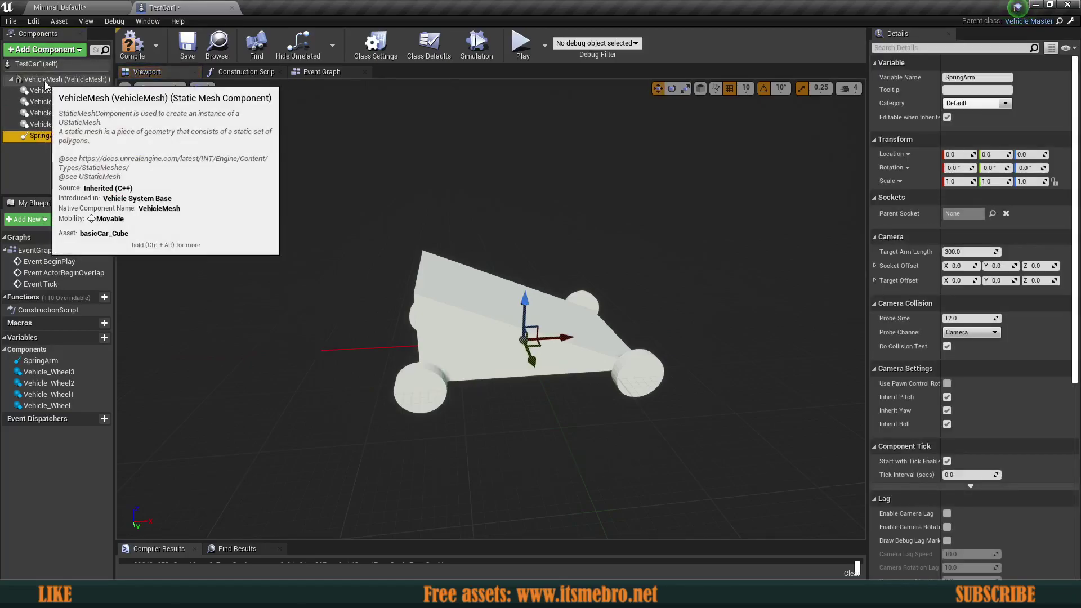
# Step: Add a Camera component as a child of SpringArm
pyautogui.click(49, 49)
pyautogui.write('c')
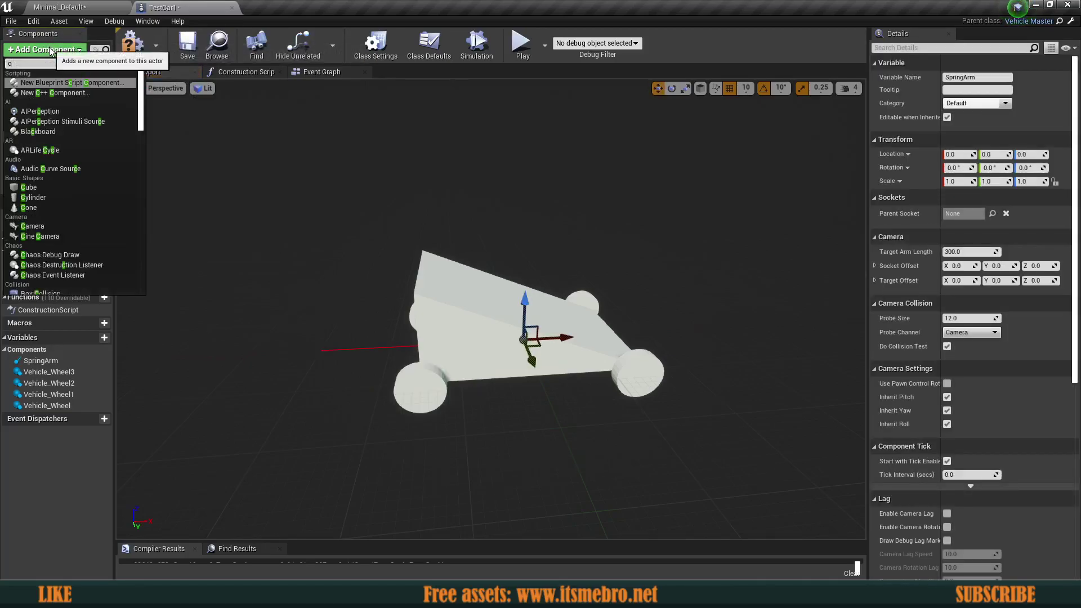
pyautogui.press('Escape')
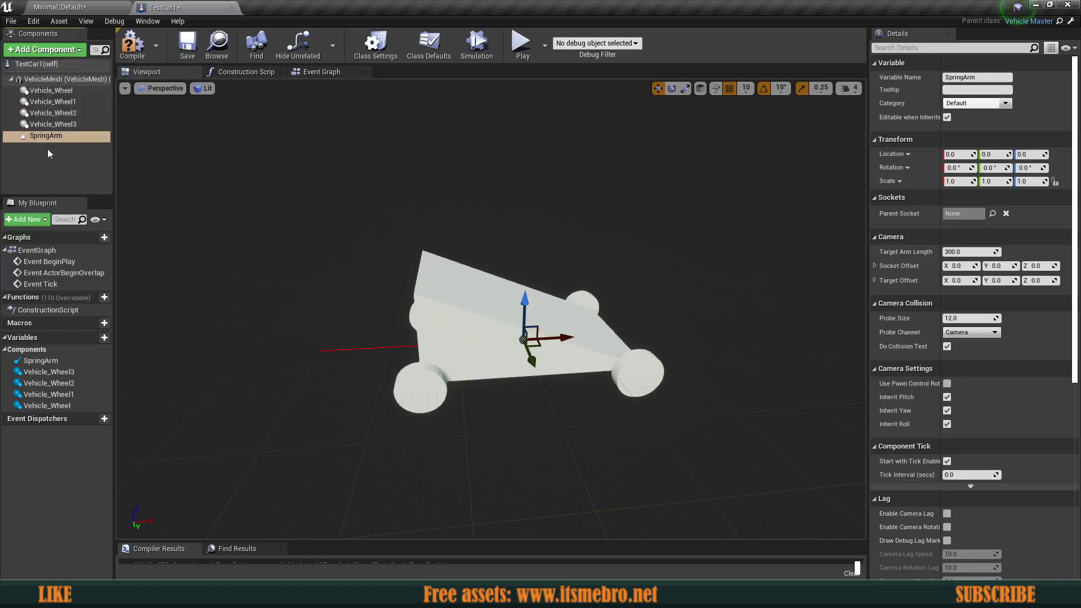
pyautogui.click(52, 155)
pyautogui.click(49, 147)
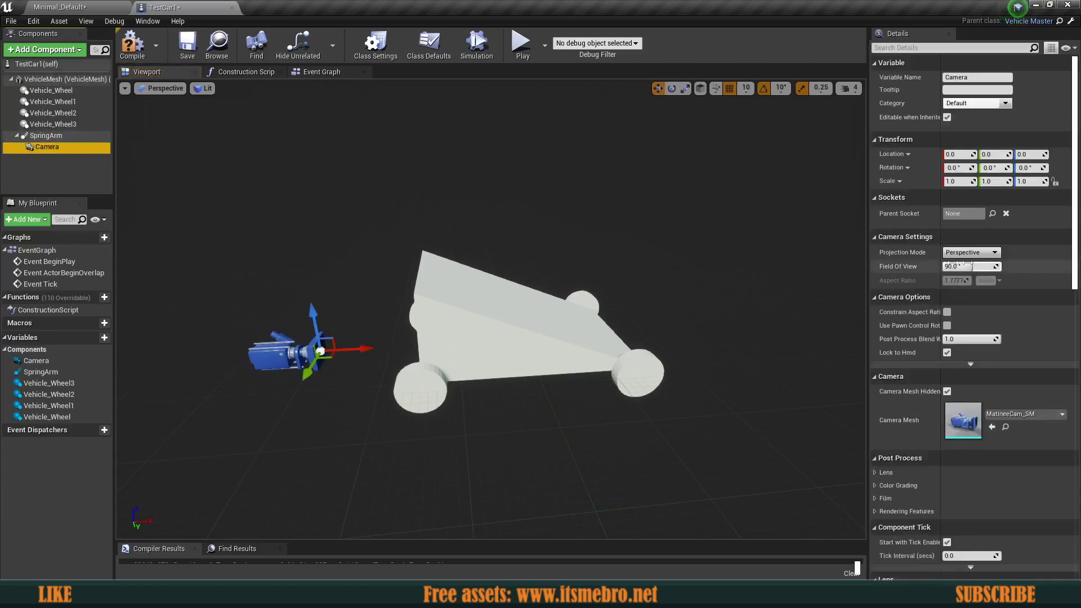
# Step: Try a Target Arm Length of 1000 on SpringArm and settle on 700
pyautogui.click(46, 136)
pyautogui.click(960, 252)
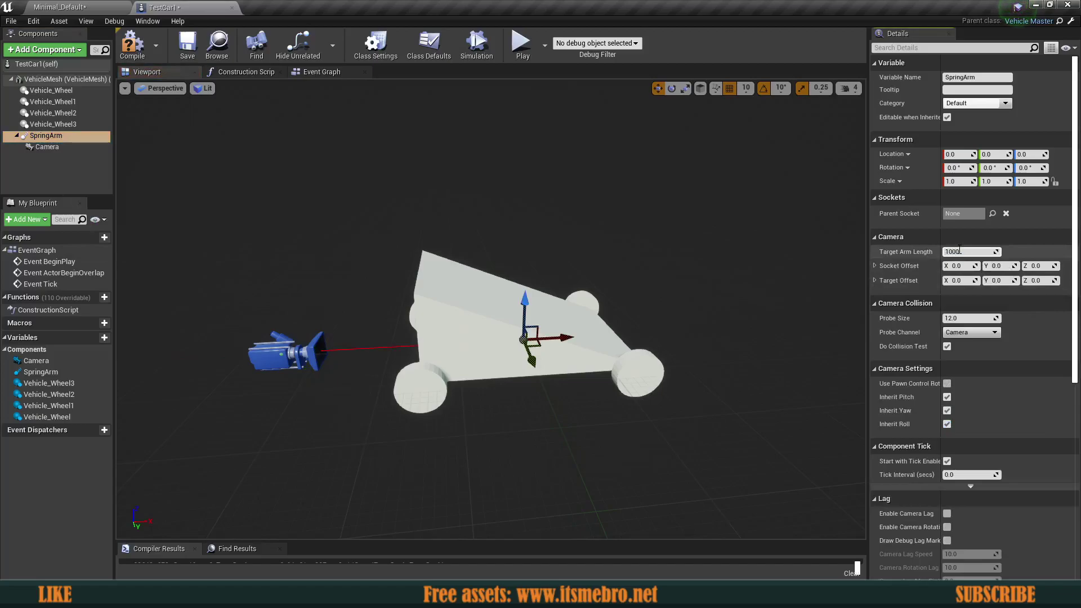
pyautogui.write('1000')
pyautogui.press('Return')
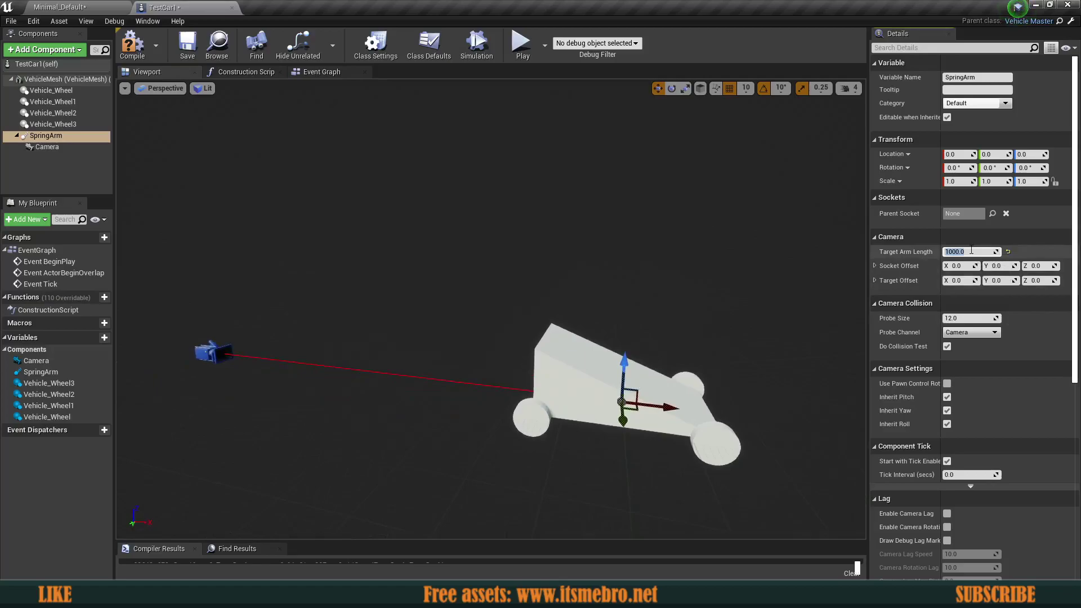
pyautogui.moveTo(554, 327); pyautogui.dragTo(571, 336, button='right')
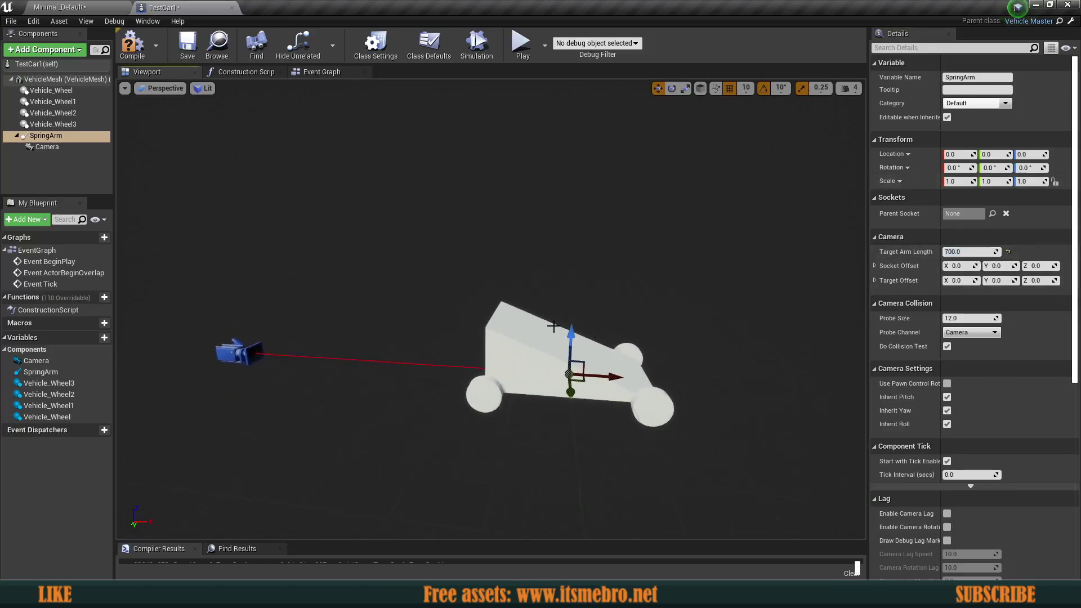
# Step: Raise SpringArm to Z 60 and pitch it to -10 degrees, and compile and save TestCar1
pyautogui.press('e')
pyautogui.moveTo(573, 324); pyautogui.dragTo(536, 308)
pyautogui.click(133, 45)
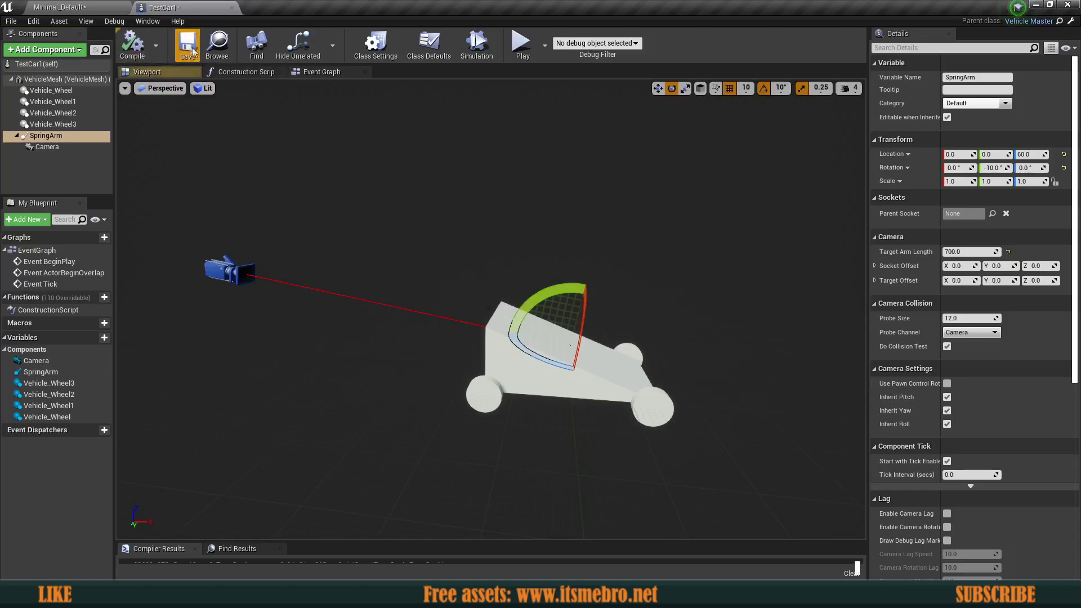
pyautogui.moveTo(491, 310); pyautogui.dragTo(457, 303, button='right')
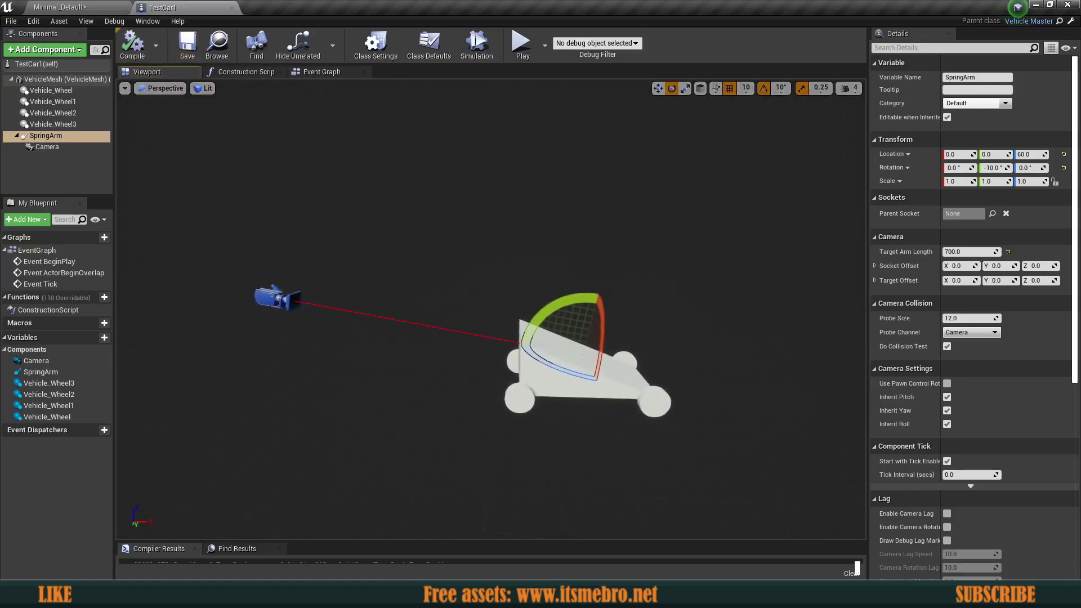
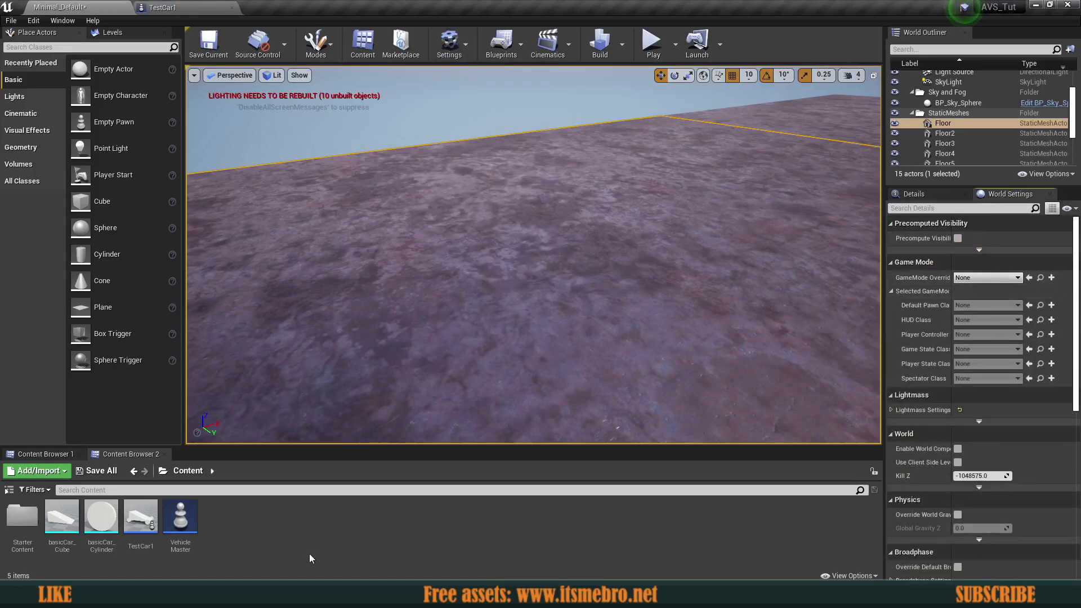
# Step: Create a Game Mode Base Blueprint class named MyGM in the Content folder
pyautogui.rightClick(325, 545)
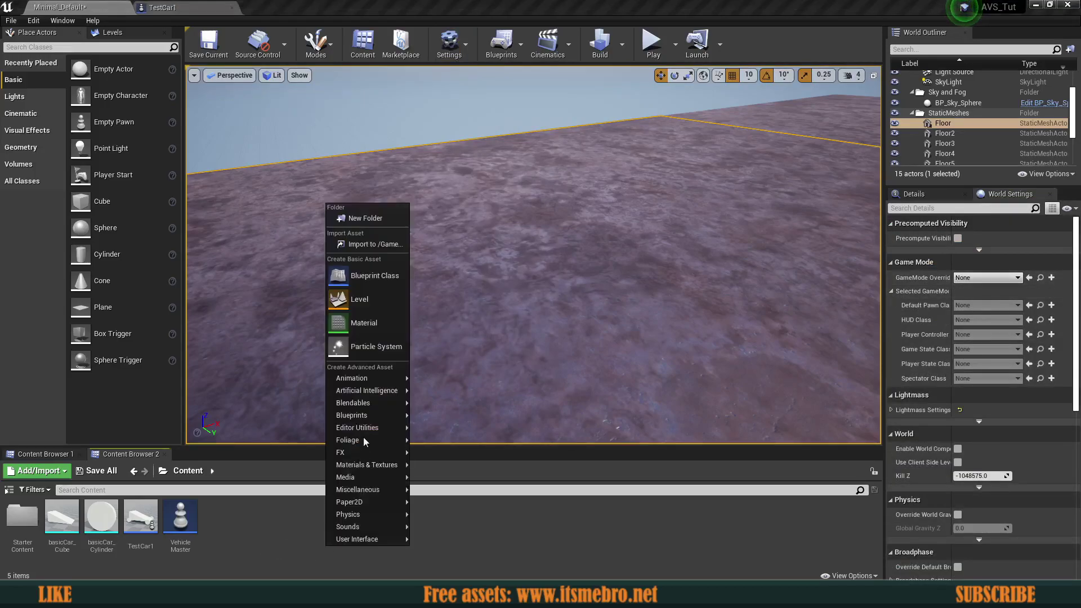
pyautogui.click(367, 278)
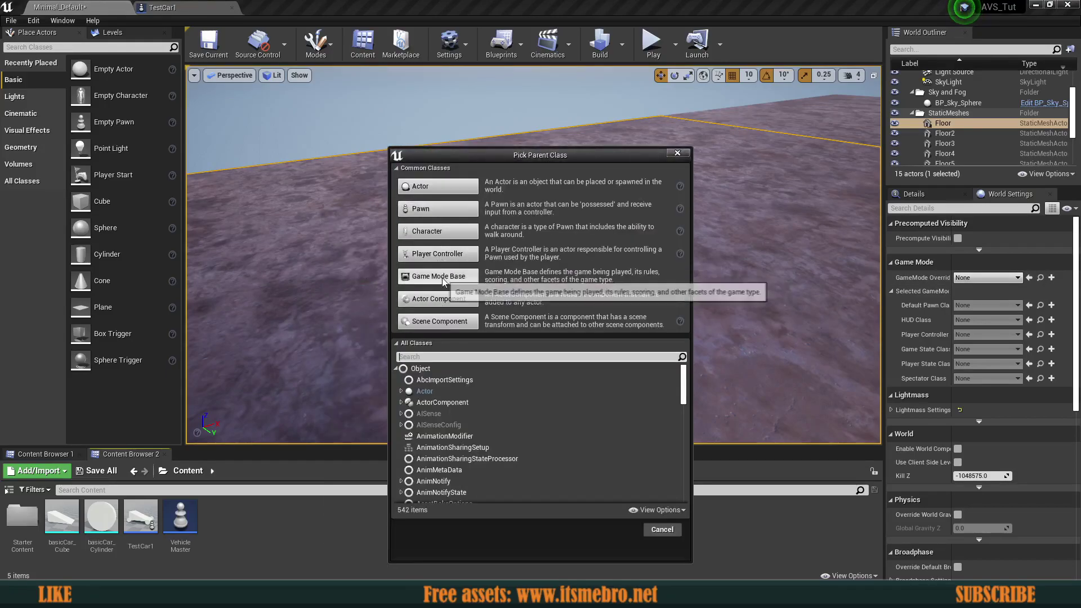
pyautogui.click(438, 276)
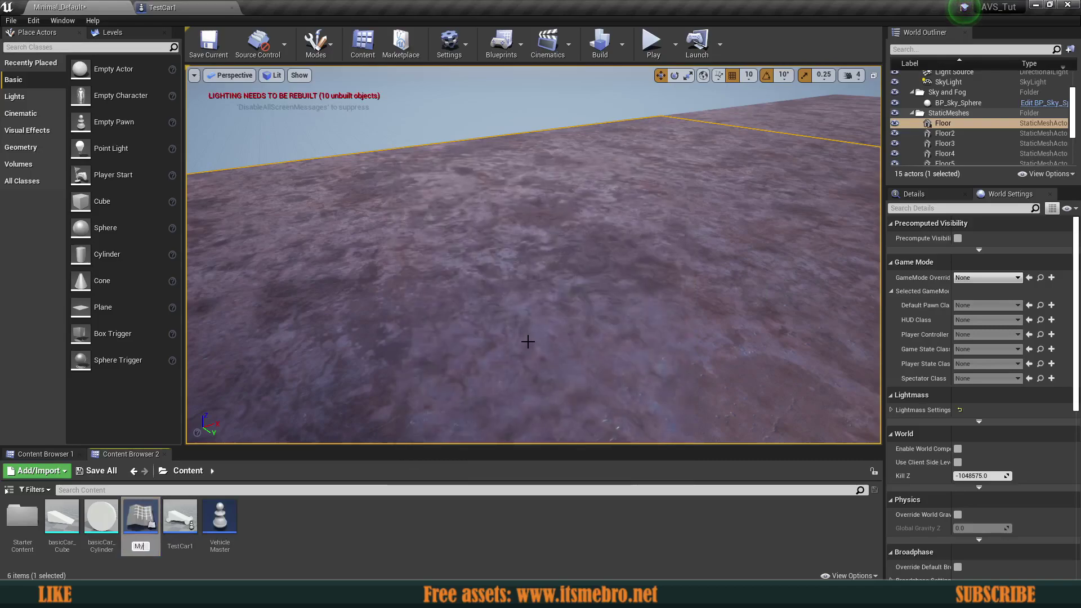
pyautogui.press('Return')
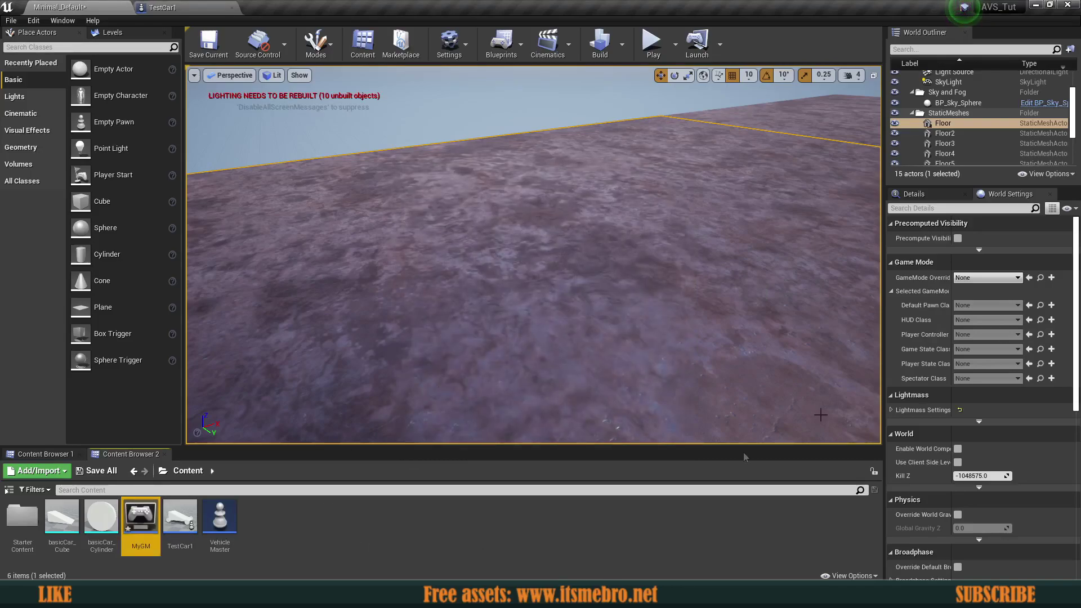
# Step: Set the level's GameMode Override to MyGM in the world settings
pyautogui.click(957, 278)
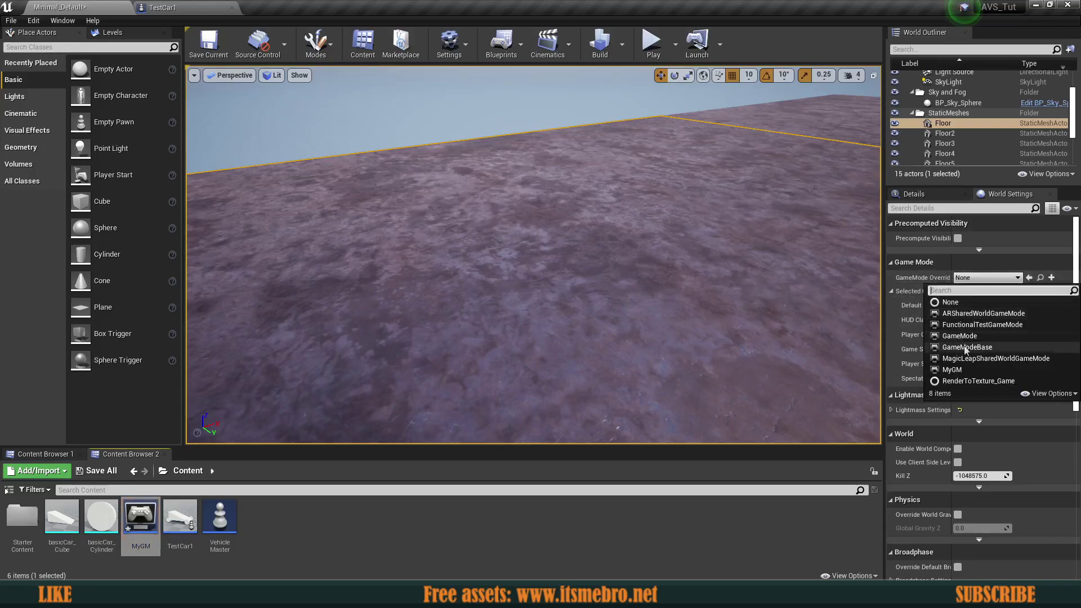
pyautogui.click(958, 370)
pyautogui.click(420, 539)
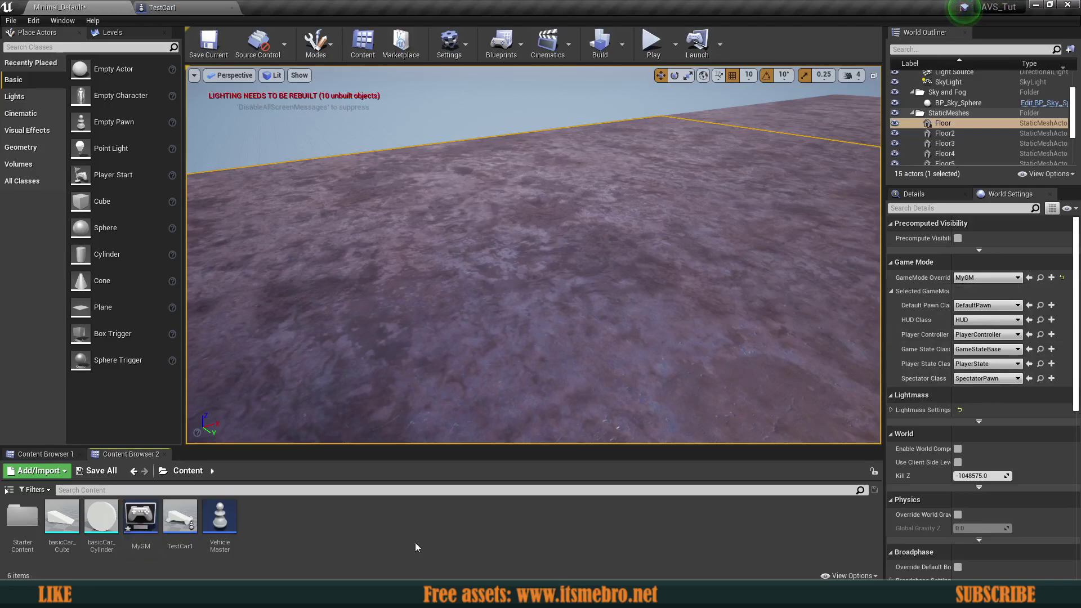
pyautogui.rightClick(364, 547)
pyautogui.click(309, 553)
pyautogui.rightClick(319, 541)
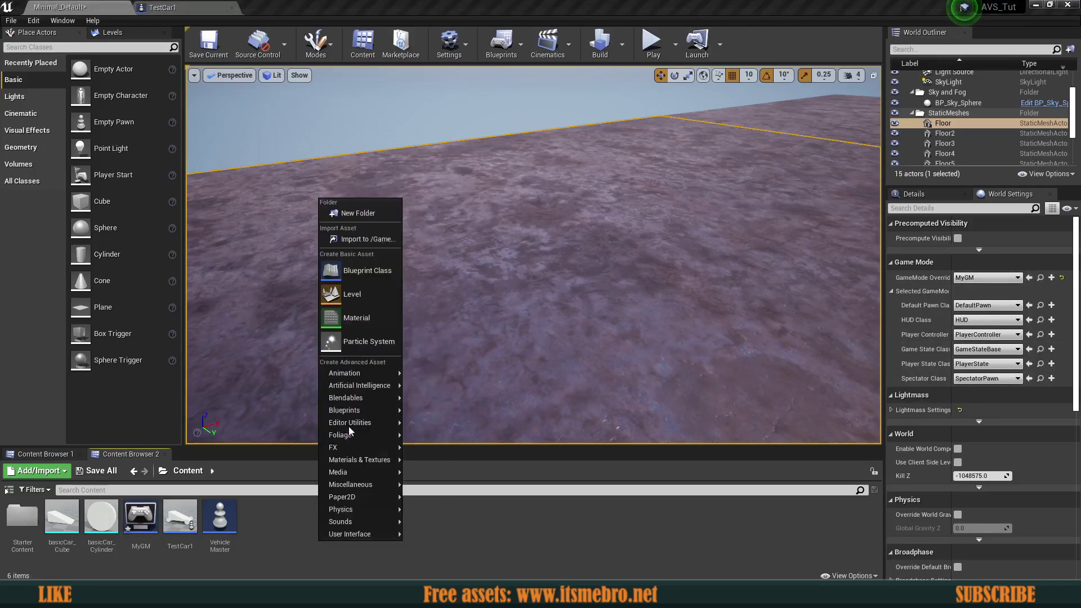
pyautogui.click(467, 546)
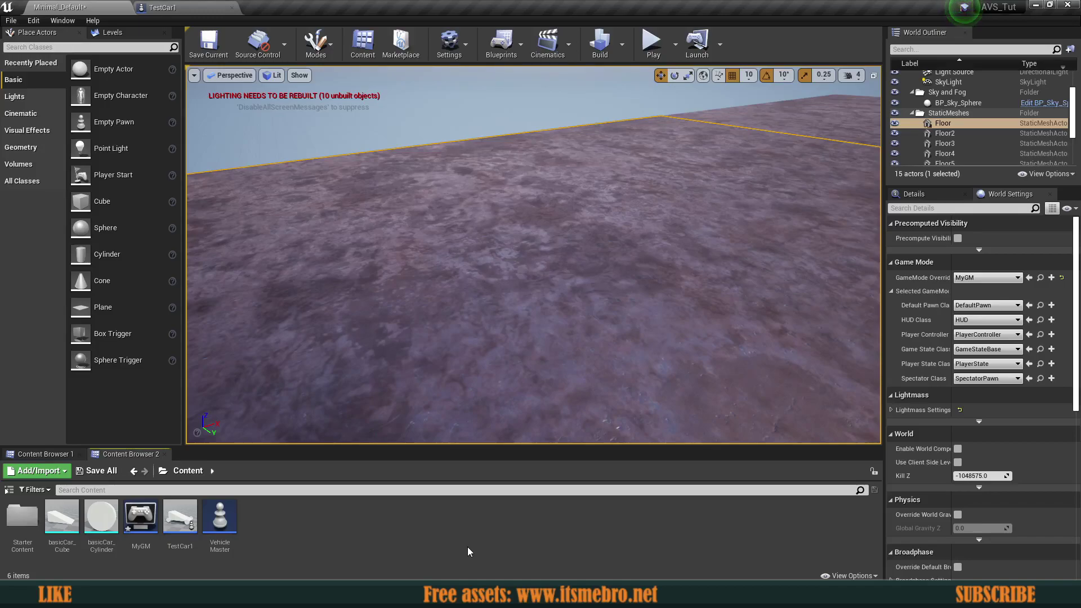
# Step: Create a Player Controller Blueprint class named MyController in the Content folder
pyautogui.rightClick(345, 532)
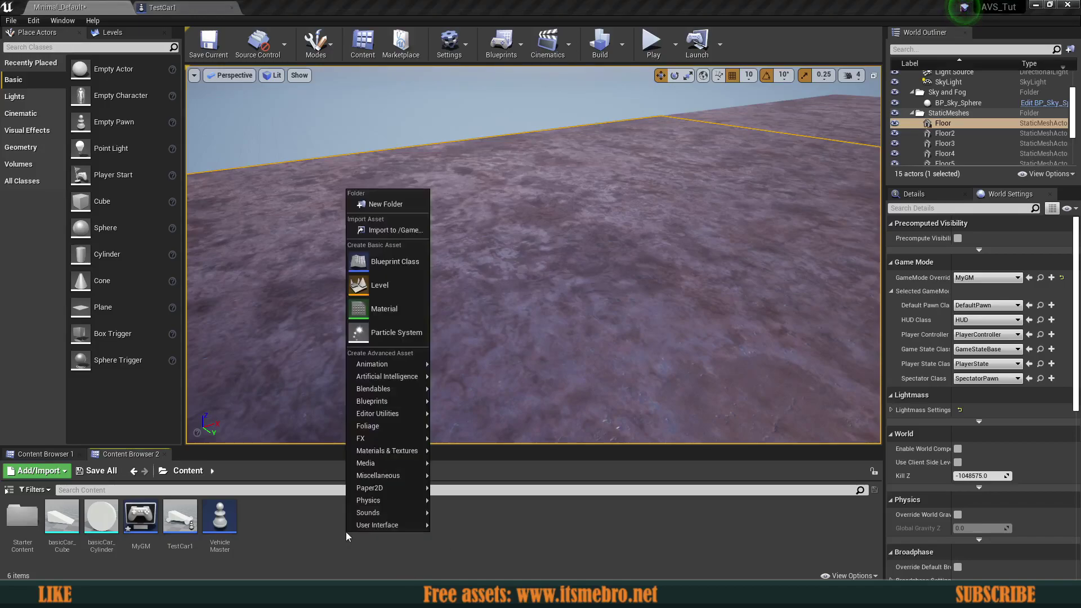
pyautogui.click(394, 261)
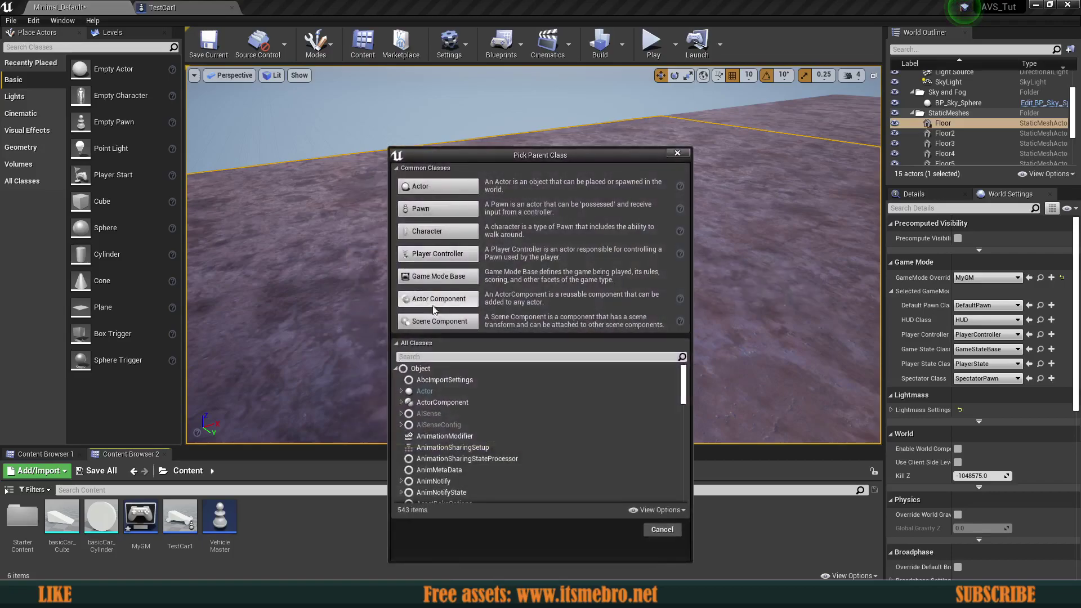
pyautogui.click(429, 255)
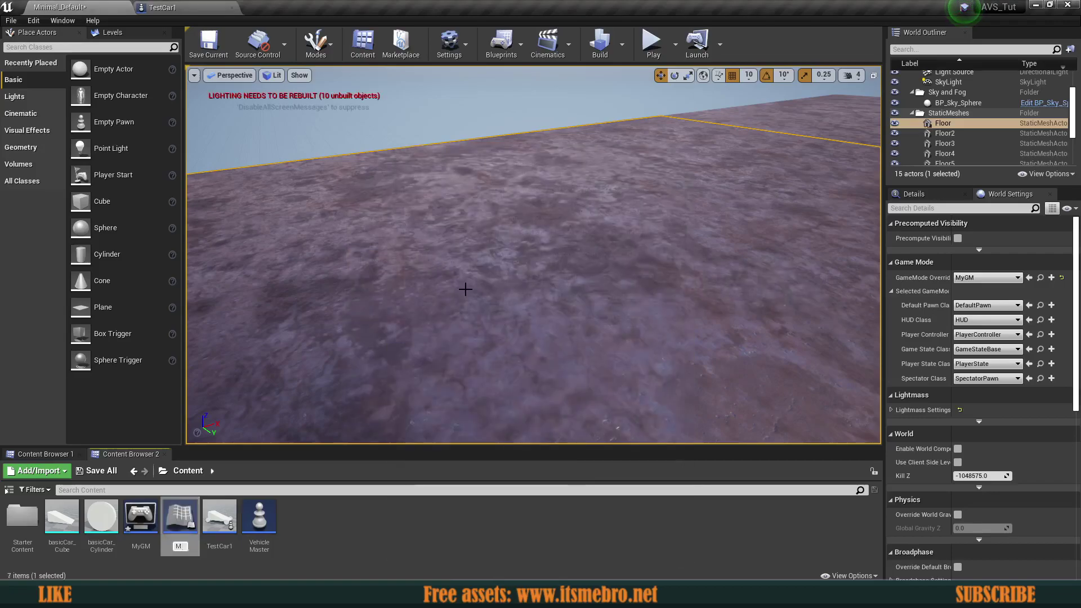
pyautogui.write('MyController')
pyautogui.press('Return')
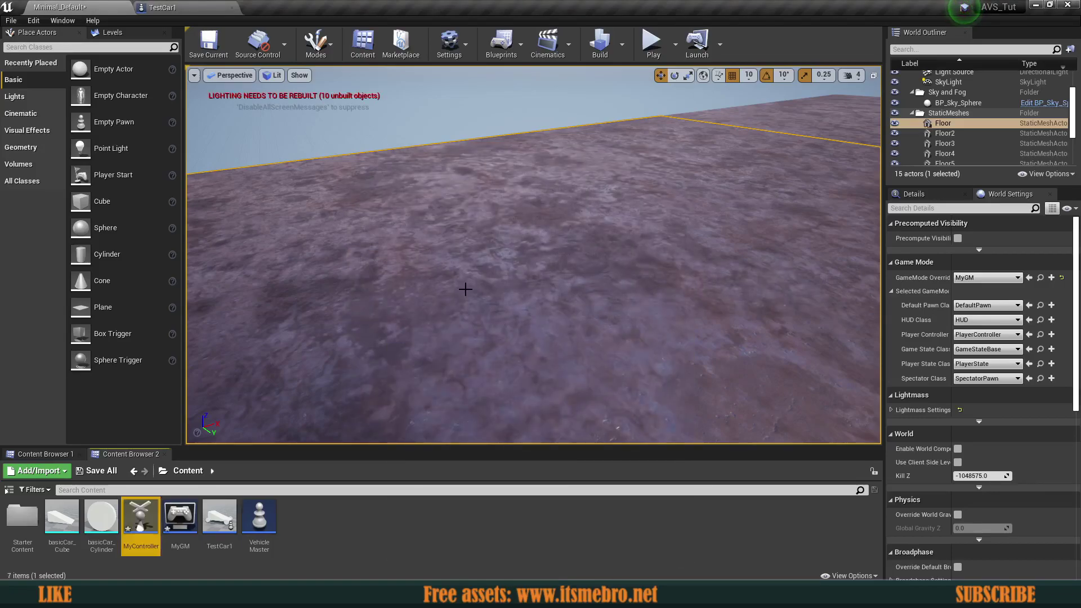
# Step: Open MyController's Event Graph and delete the unused default event nodes, keeping only Event BeginPlay
pyautogui.press('Return')
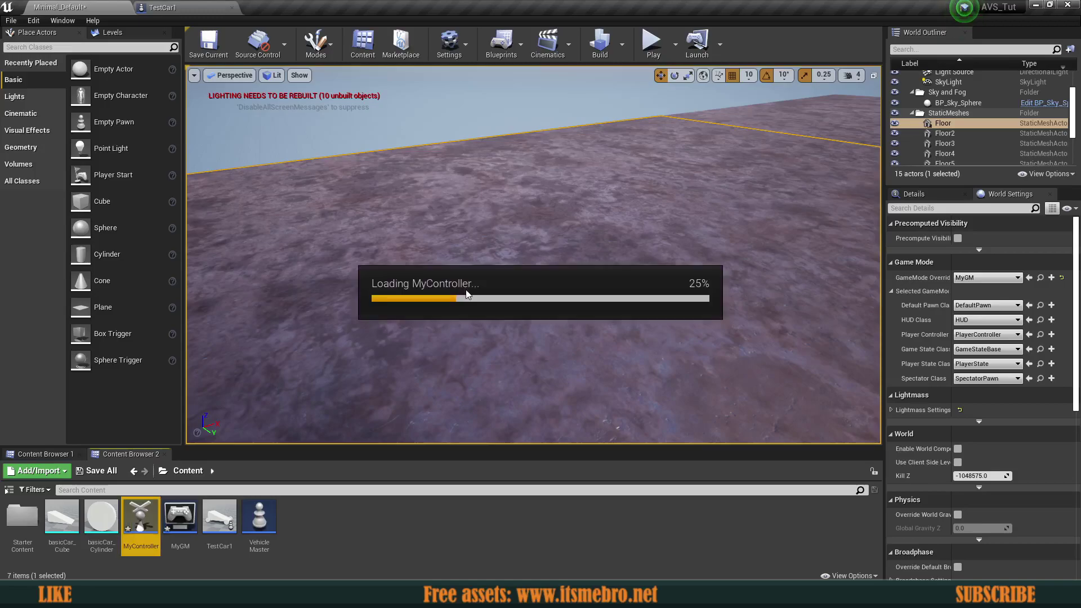
pyautogui.click(327, 72)
pyautogui.moveTo(536, 324); pyautogui.dragTo(424, 296, button='right')
pyautogui.moveTo(326, 323); pyautogui.dragTo(476, 414)
pyautogui.press('Delete')
pyautogui.click(422, 251)
pyautogui.moveTo(482, 309); pyautogui.dragTo(474, 314, button='right')
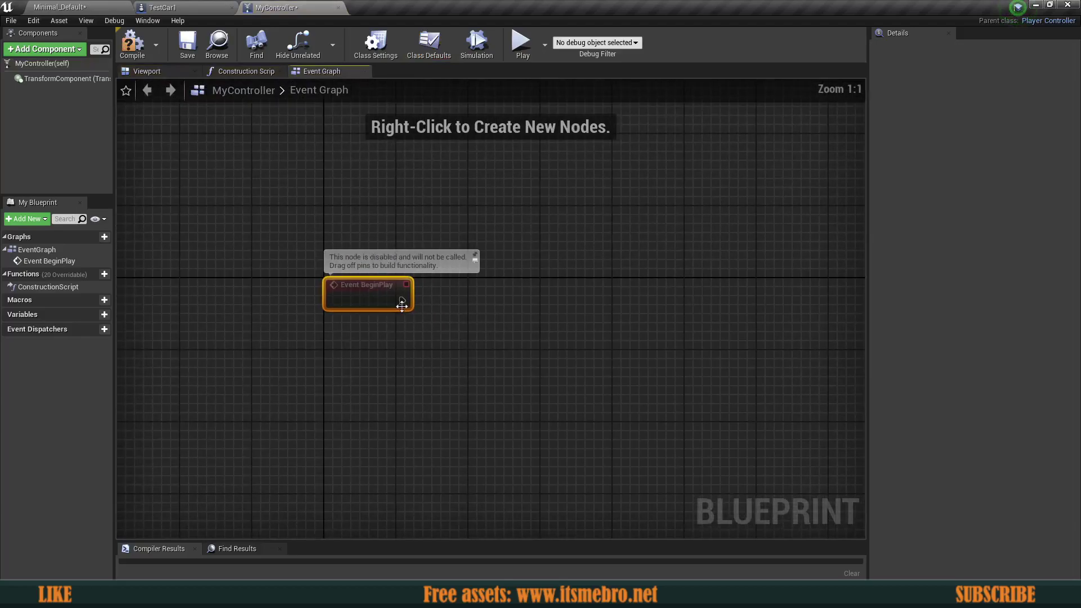
# Step: Add a Branch node connected to the execution output of Event BeginPlay
pyautogui.moveTo(432, 301); pyautogui.dragTo(433, 301)
pyautogui.write('branch')
pyautogui.press('Return')
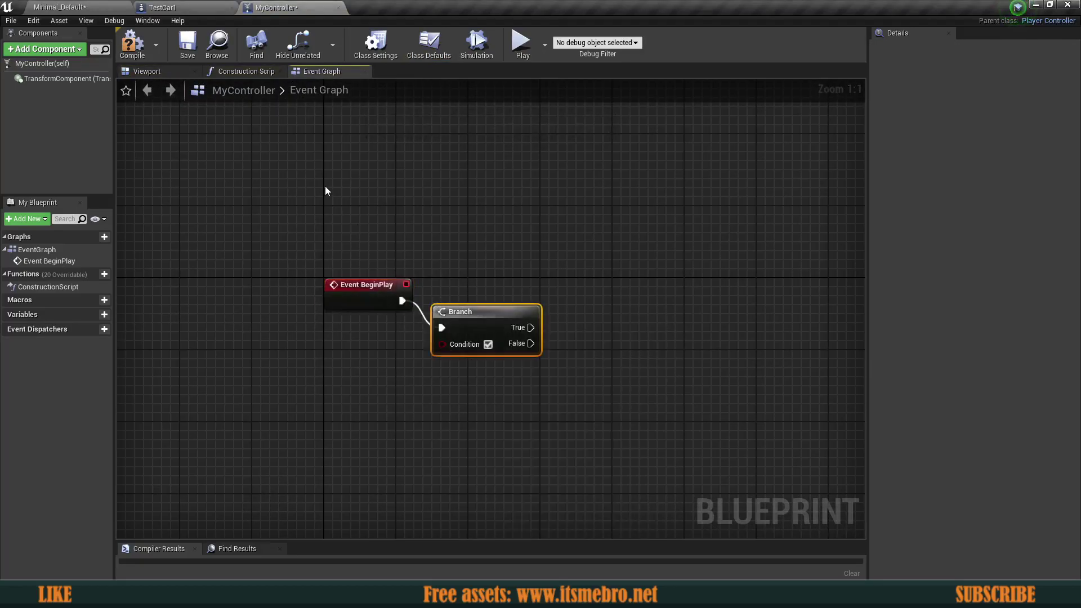
# Step: Feed the Branch condition from an Is Local Player Controller node placed below Event BeginPlay, and compile MyController
pyautogui.moveTo(496, 328); pyautogui.dragTo(396, 329)
pyautogui.write('is locall')
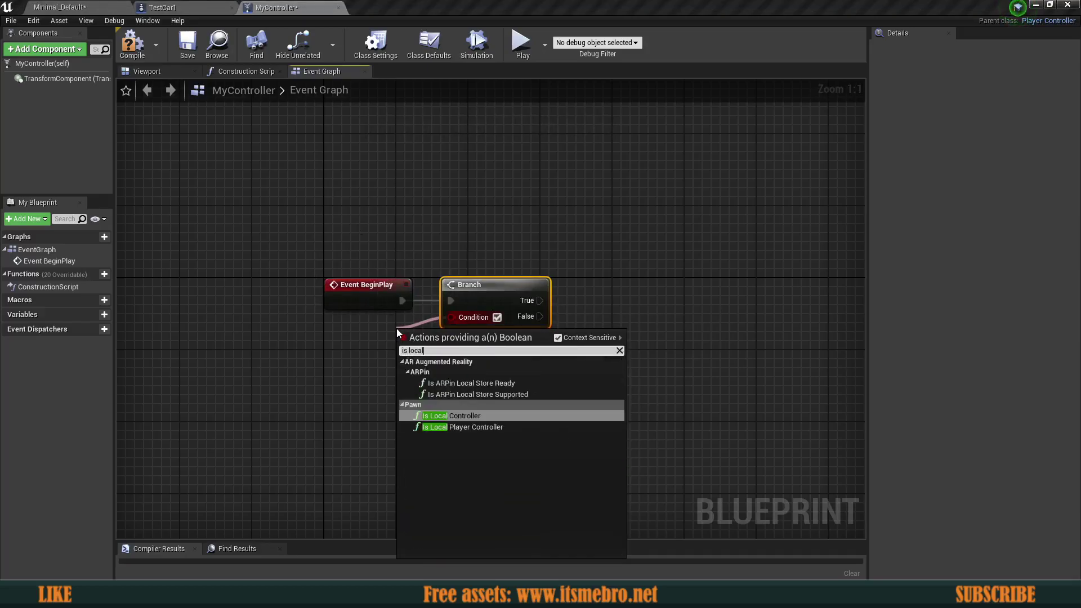
pyautogui.press('BackSpace')
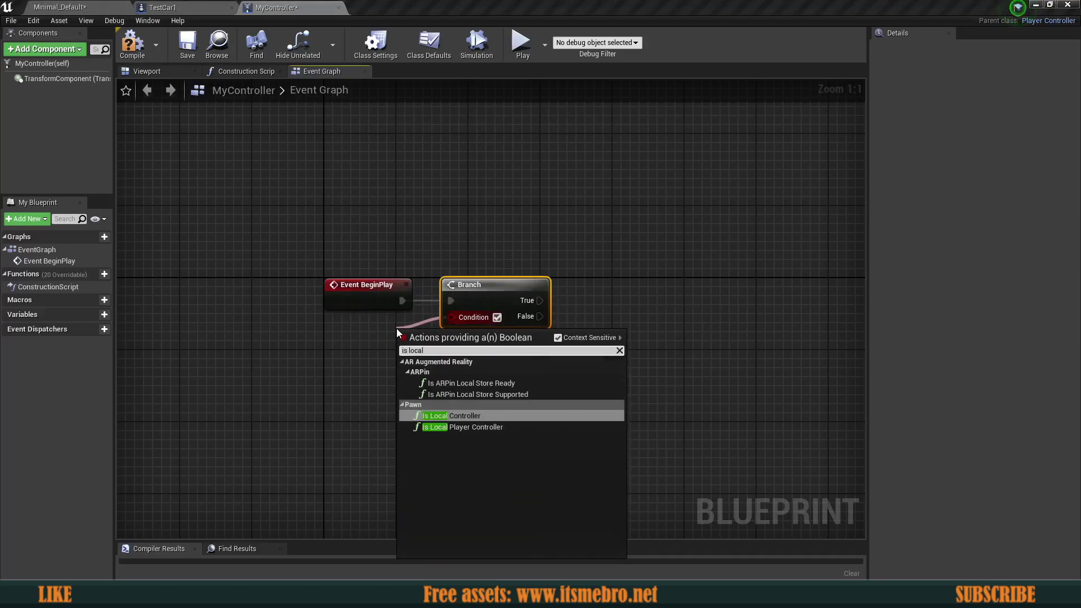
pyautogui.click(488, 427)
pyautogui.moveTo(491, 348); pyautogui.dragTo(393, 330)
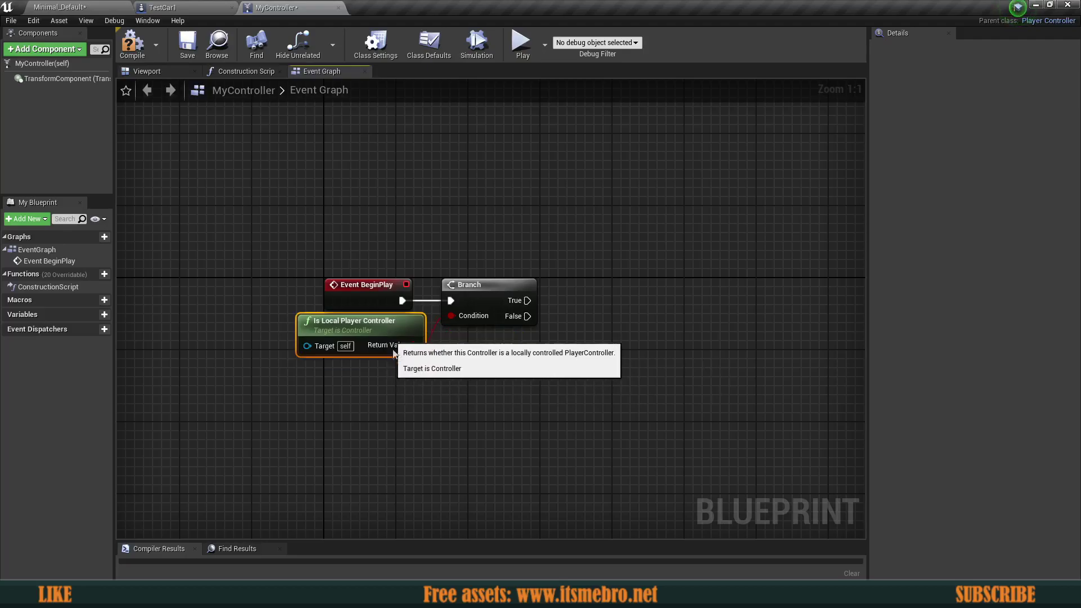
pyautogui.moveTo(598, 414); pyautogui.dragTo(501, 429, button='right')
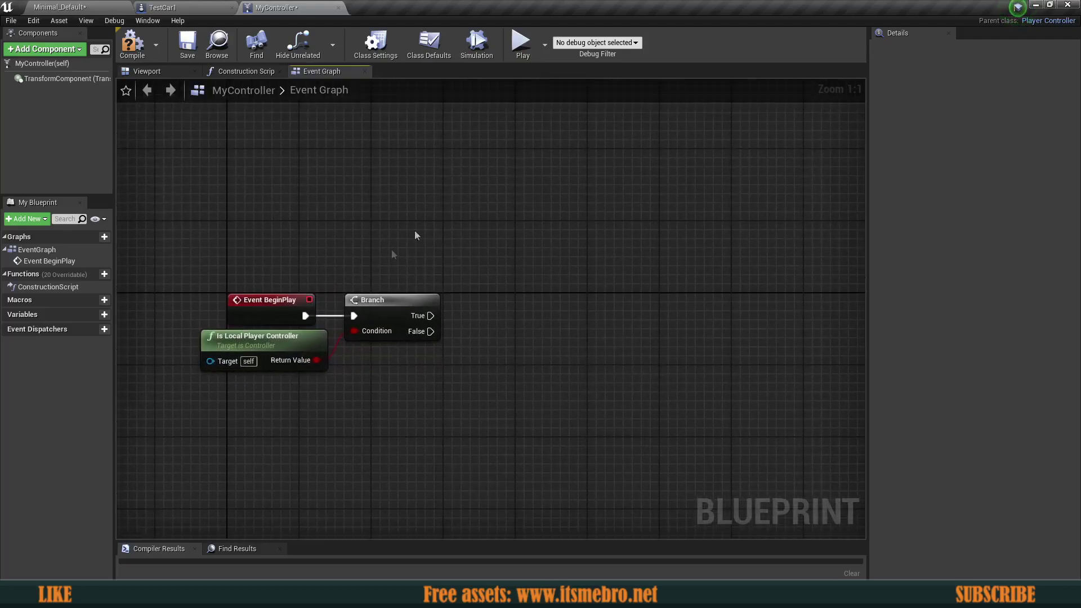
pyautogui.press('F7')
# Step: Add a Create Widget node to the Branch's True output with its class set to VehicleSetup_HUD
pyautogui.moveTo(428, 376); pyautogui.dragTo(389, 381, button='right')
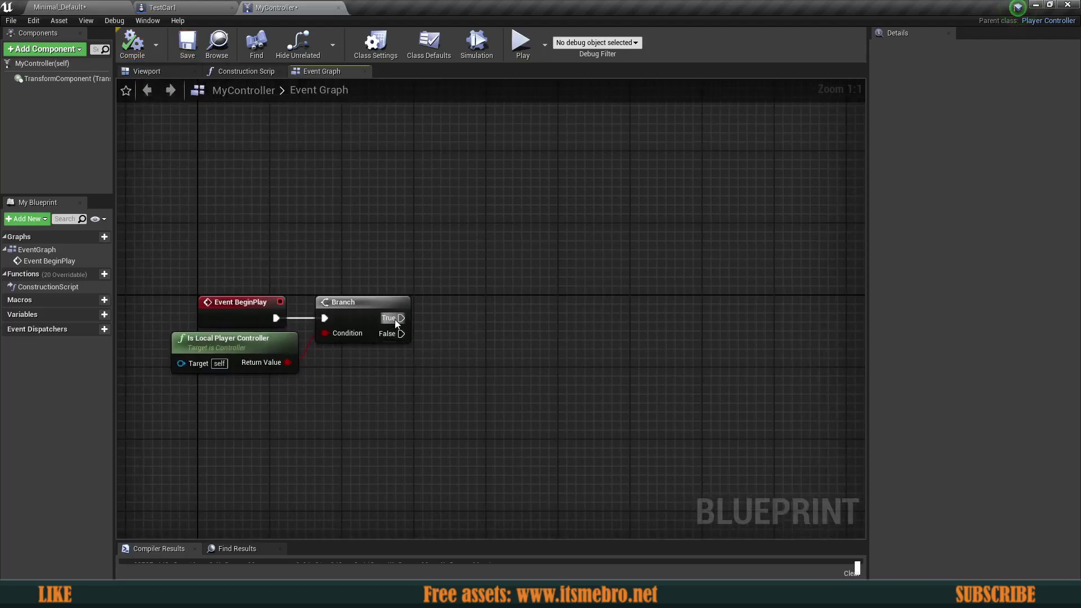
pyautogui.moveTo(421, 320); pyautogui.dragTo(430, 314)
pyautogui.write('create w')
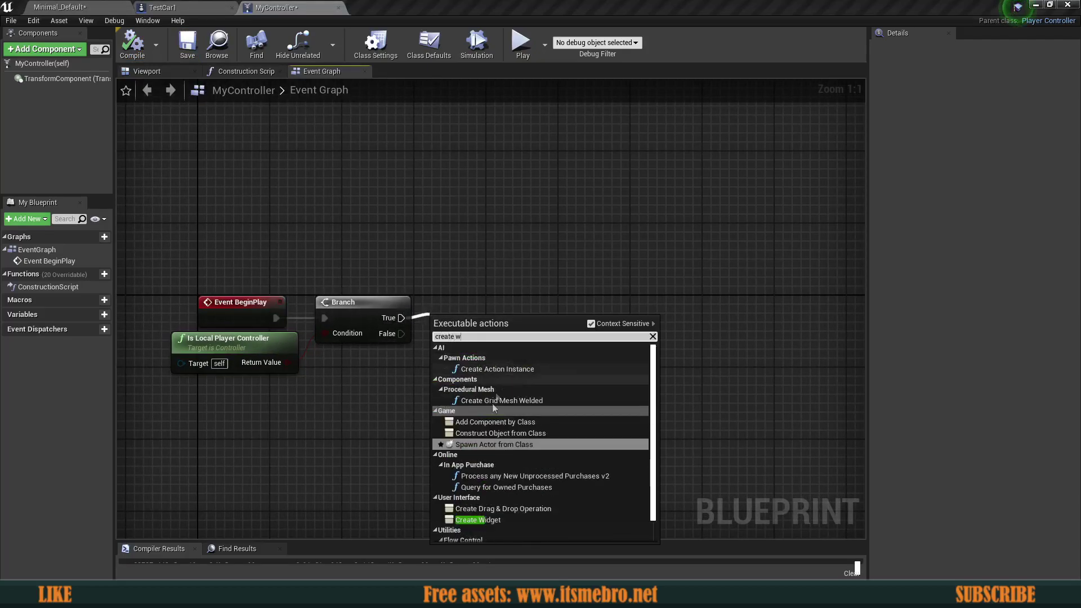
pyautogui.click(491, 518)
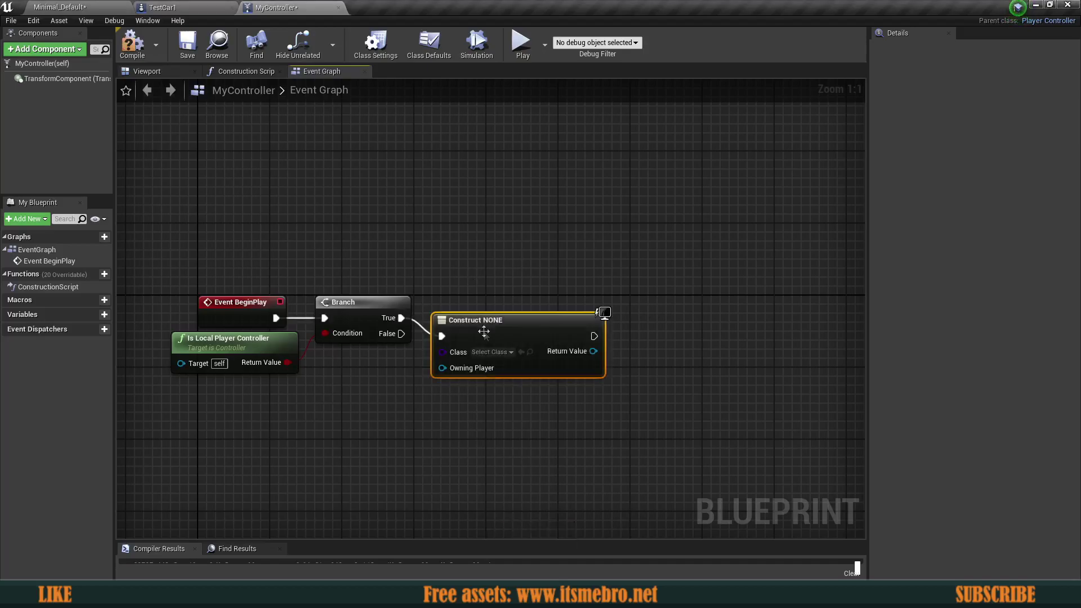
pyautogui.click(490, 334)
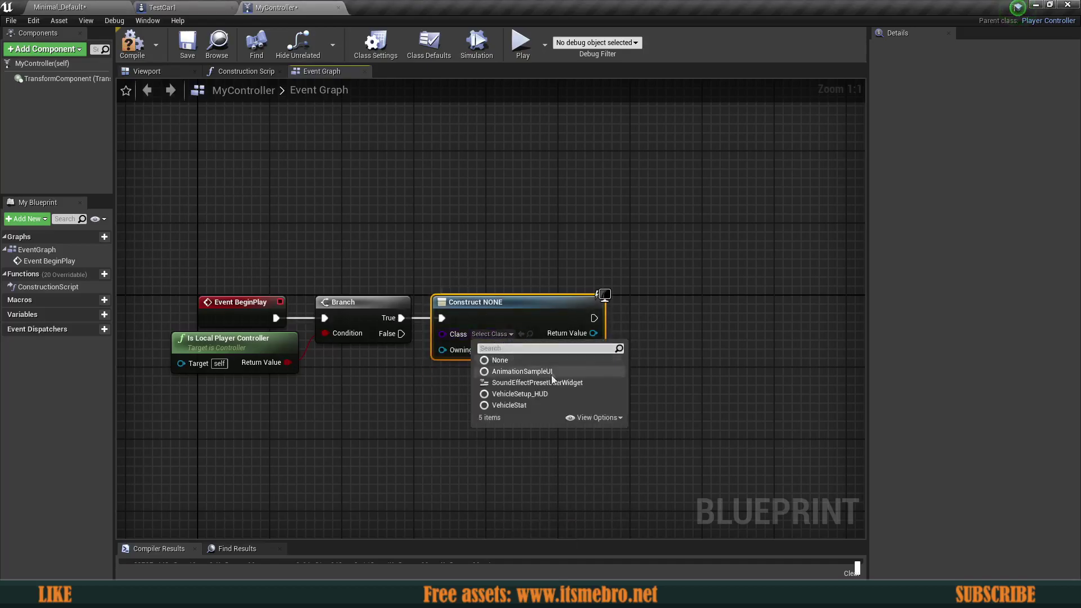
pyautogui.click(541, 393)
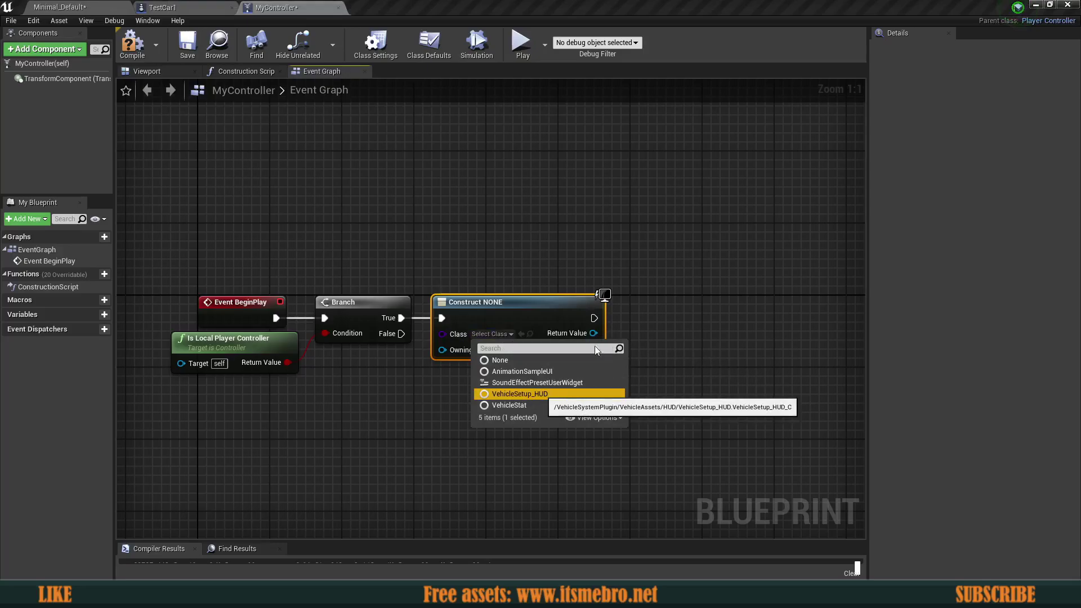
pyautogui.click(656, 343)
# Step: Add an Add to Viewport node fed by the HUD widget's return value, then save and close MyController
pyautogui.moveTo(587, 333); pyautogui.dragTo(636, 330)
pyautogui.write('add to vi')
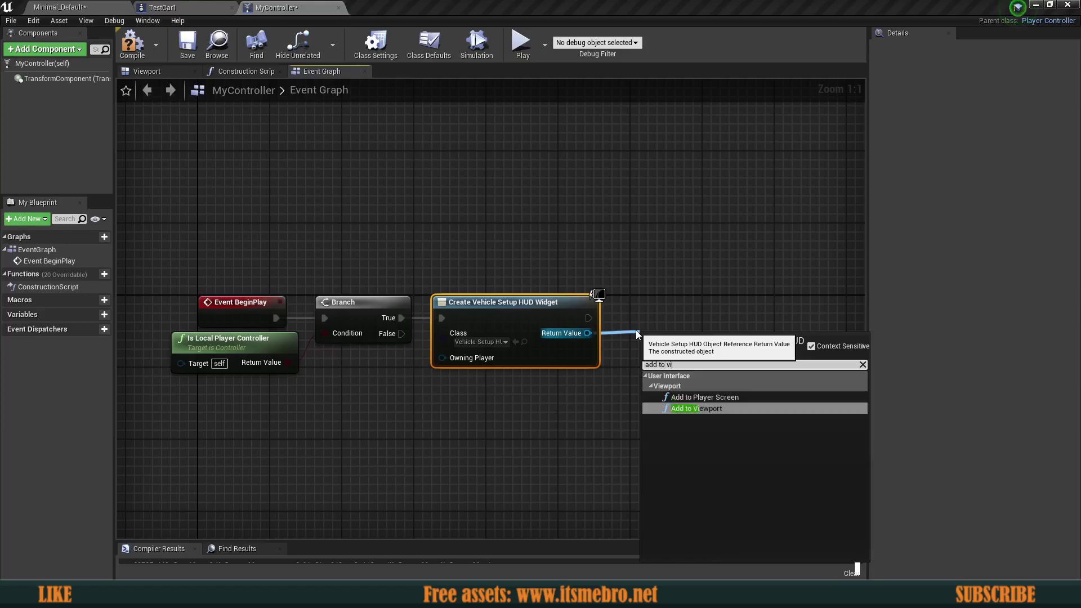
pyautogui.click(697, 408)
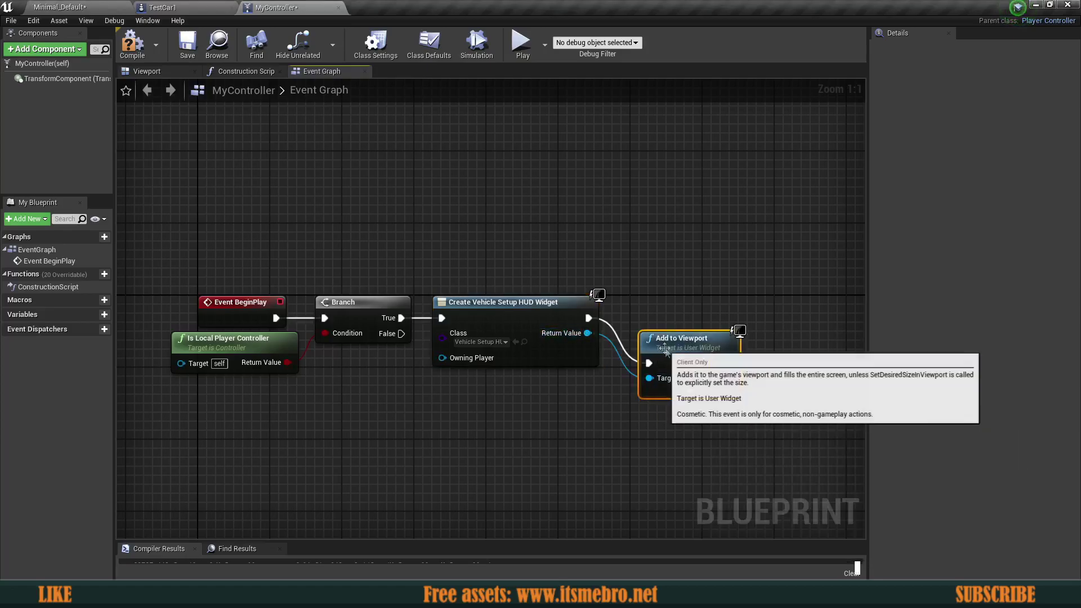
pyautogui.moveTo(665, 350); pyautogui.dragTo(646, 305)
pyautogui.click(183, 50)
pyautogui.click(338, 8)
# Step: In the level's world settings, set the Player Controller class to MyController and the Default Pawn class to TestCar1
pyautogui.click(79, 5)
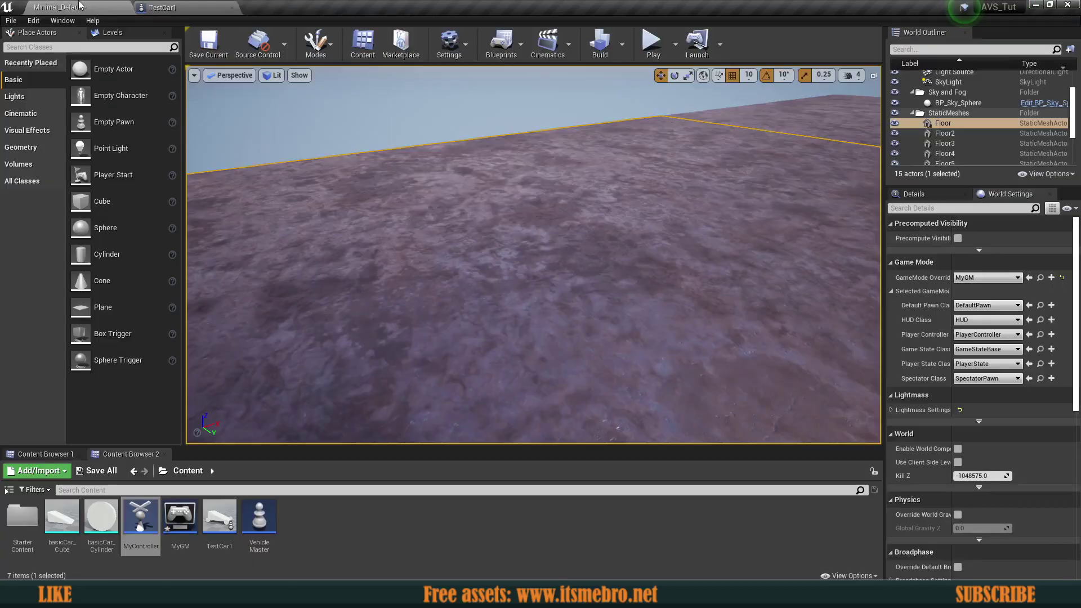
pyautogui.click(392, 512)
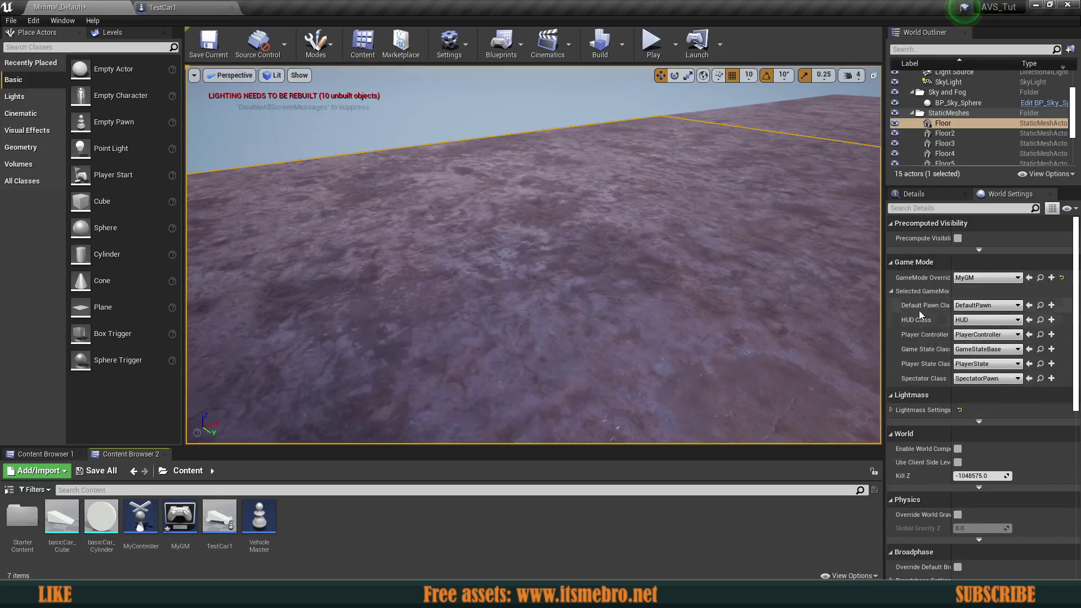
pyautogui.click(969, 335)
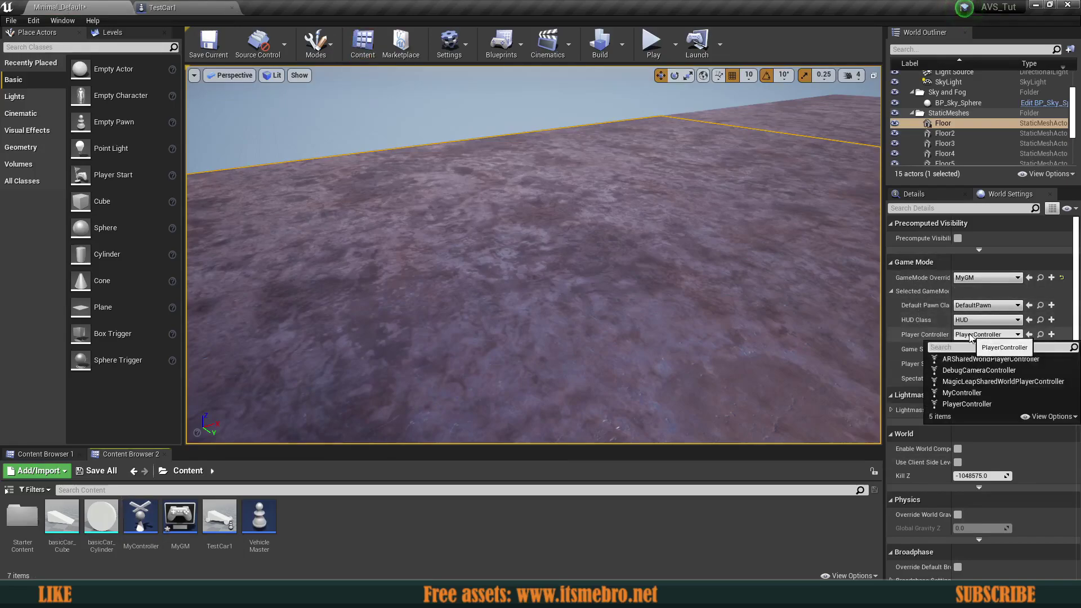
pyautogui.click(962, 393)
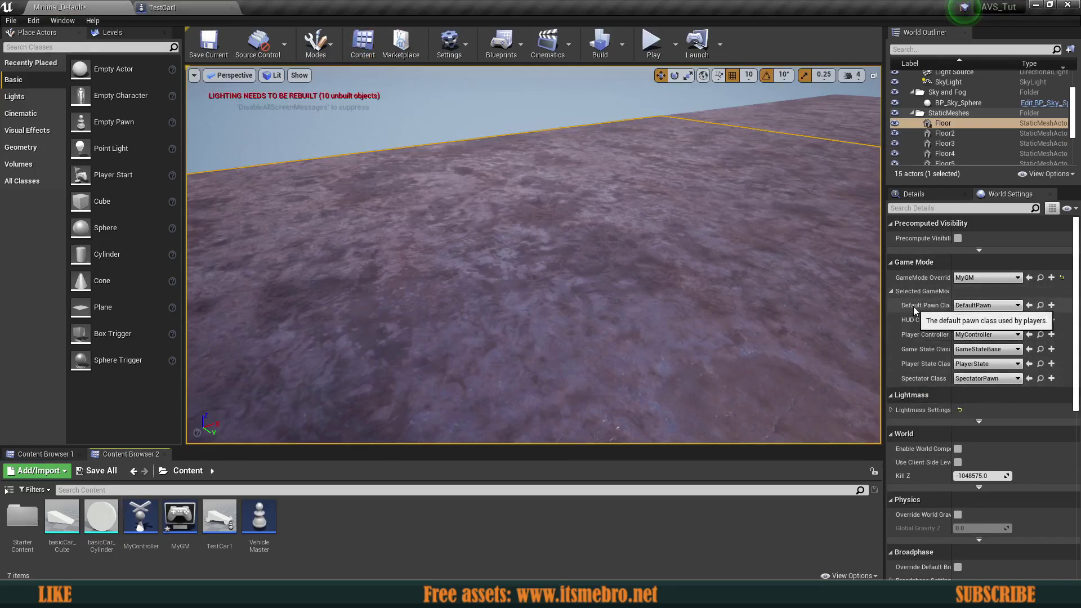
pyautogui.click(985, 305)
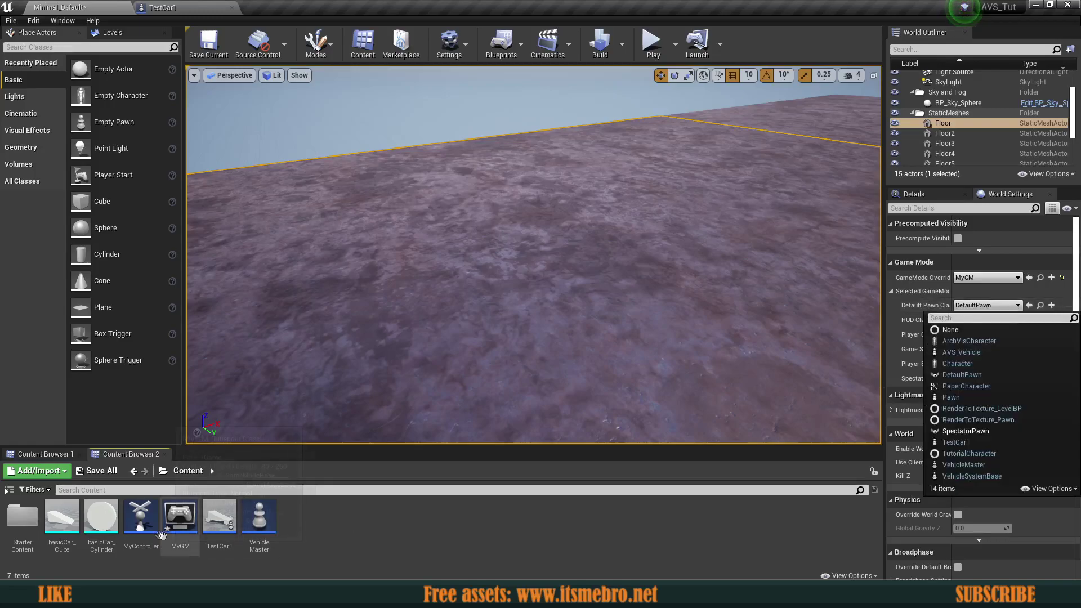
pyautogui.click(966, 443)
# Step: Play the level, test the car's throttle, steering and brake input, and stop the session
pyautogui.moveTo(534, 255); pyautogui.dragTo(754, 237, button='right')
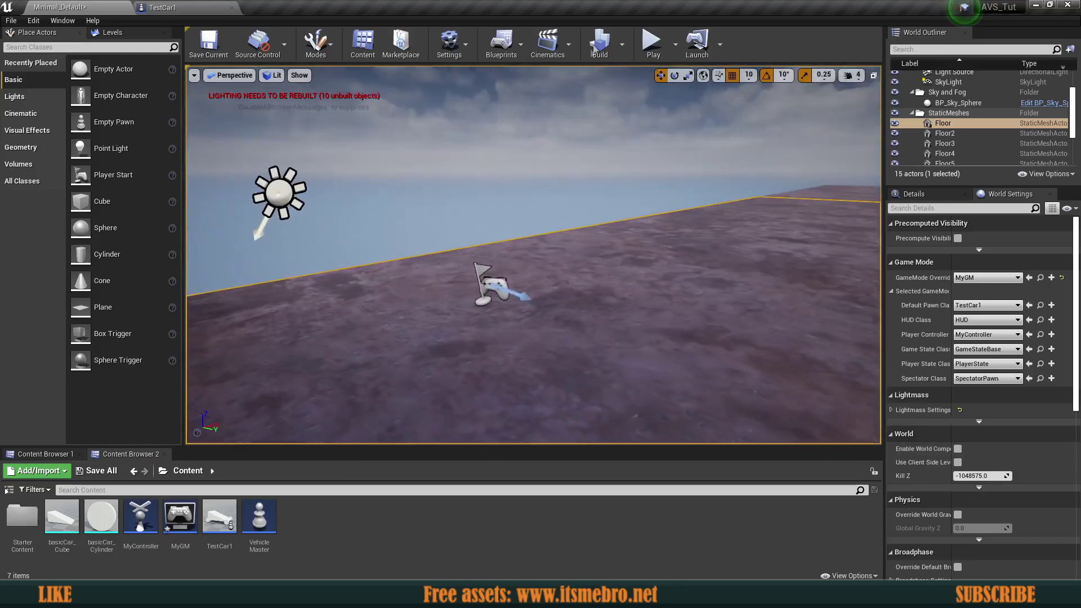
pyautogui.click(650, 49)
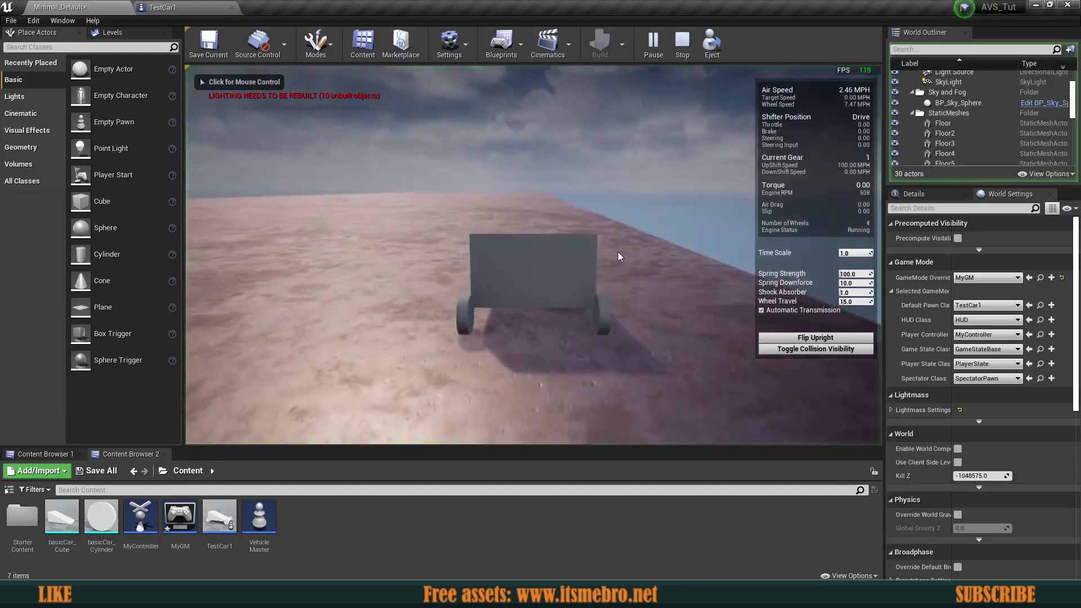
pyautogui.click(619, 255)
pyautogui.press('a')
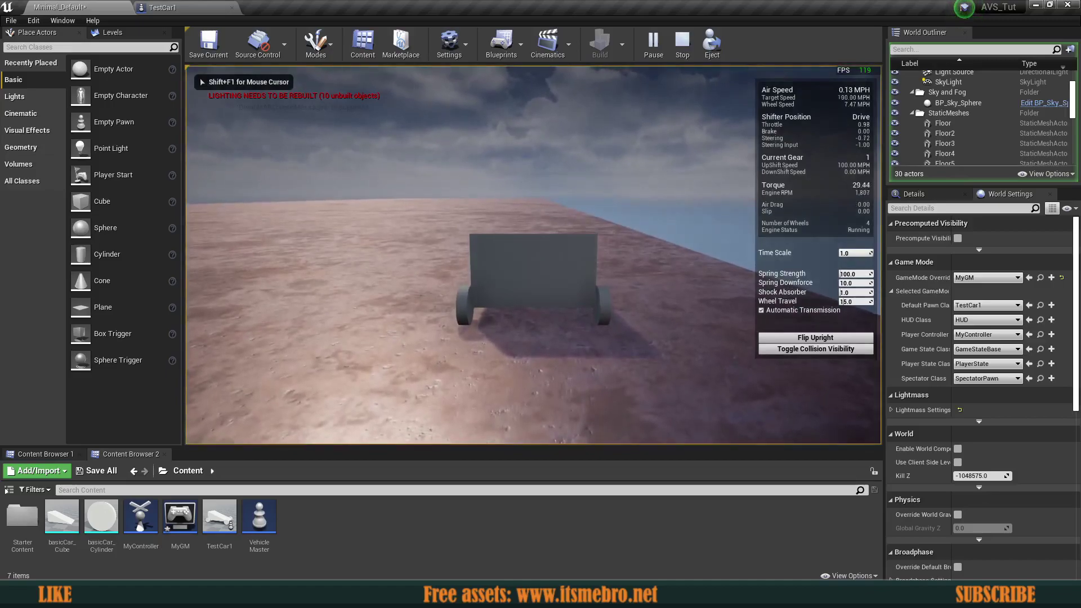
pyautogui.press('s')
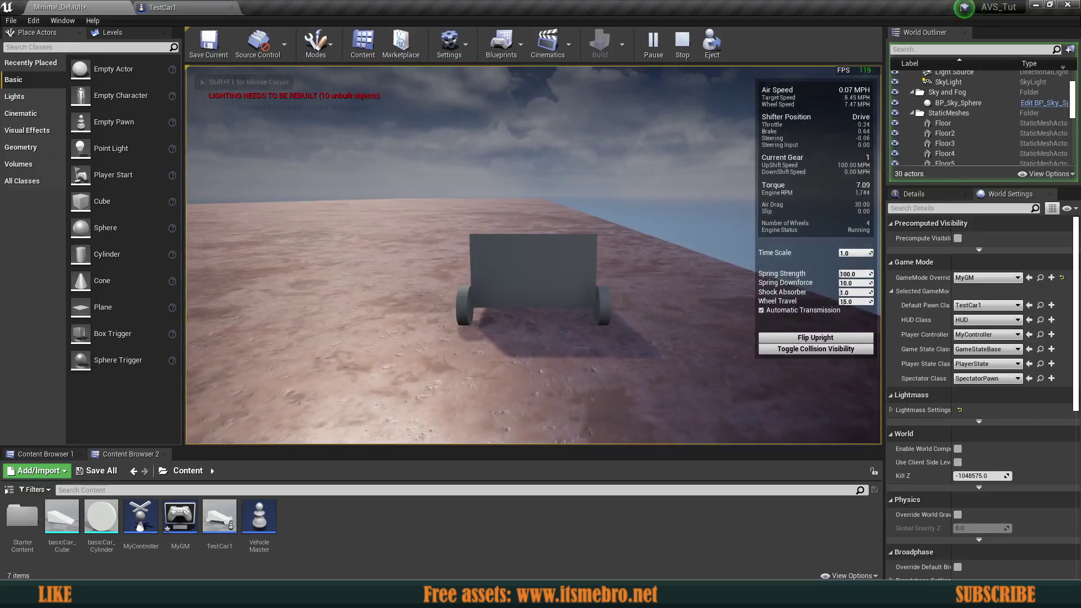
pyautogui.press('w')
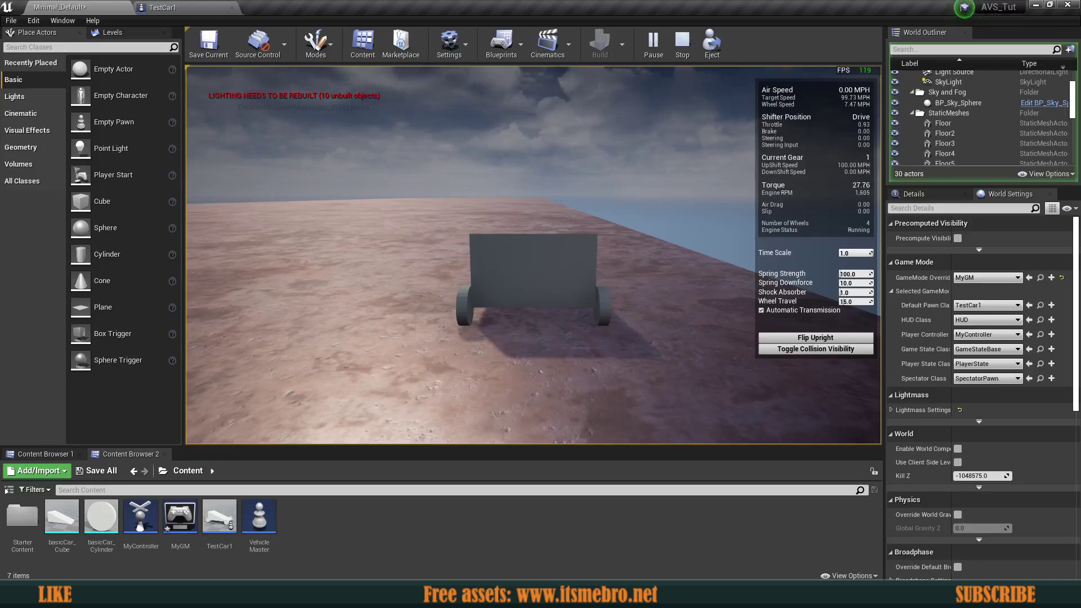
pyautogui.press('Escape')
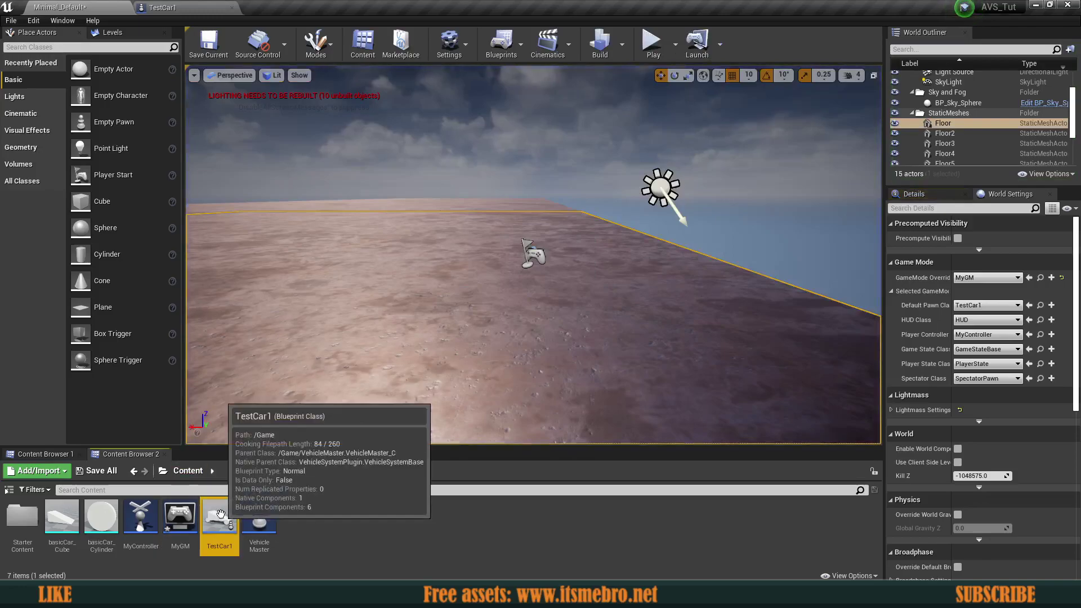
# Step: Open the TestCar1 Blueprint and enable Is Turning Wheel on the front wheels Vehicle_Wheel and Vehicle_Wheel1
pyautogui.doubleClick(219, 516)
pyautogui.moveTo(381, 320); pyautogui.dragTo(314, 333, button='right')
pyautogui.press('w')
pyautogui.press('d')
pyautogui.press('a')
pyautogui.press('d')
pyautogui.press('s')
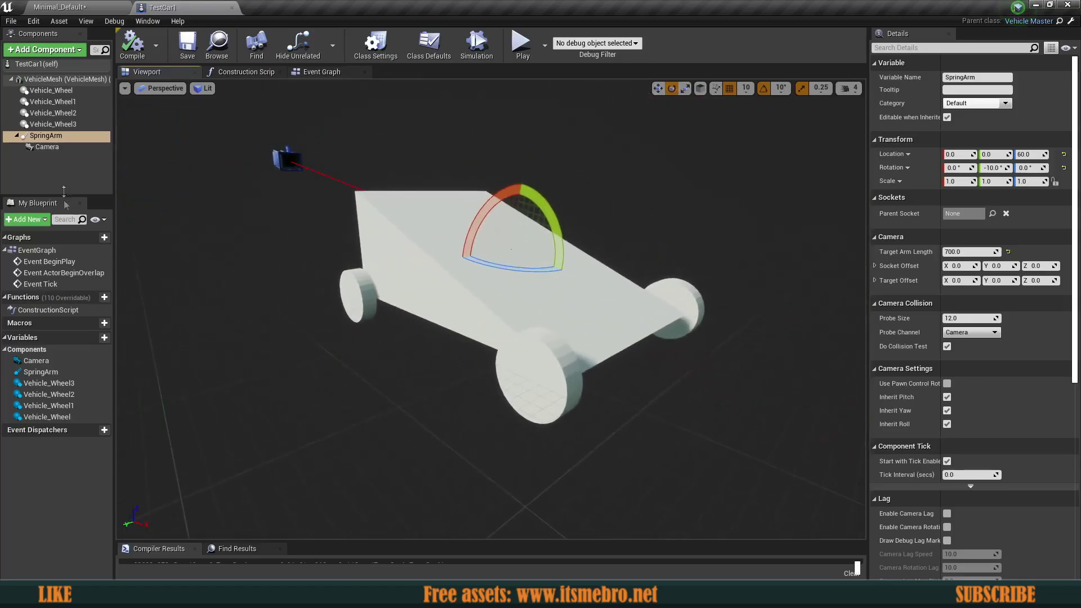
pyautogui.click(51, 90)
pyautogui.keyDown('ctrl'); pyautogui.click(52, 102); pyautogui.keyUp('ctrl')
pyautogui.moveTo(386, 210); pyautogui.dragTo(401, 221, button='right')
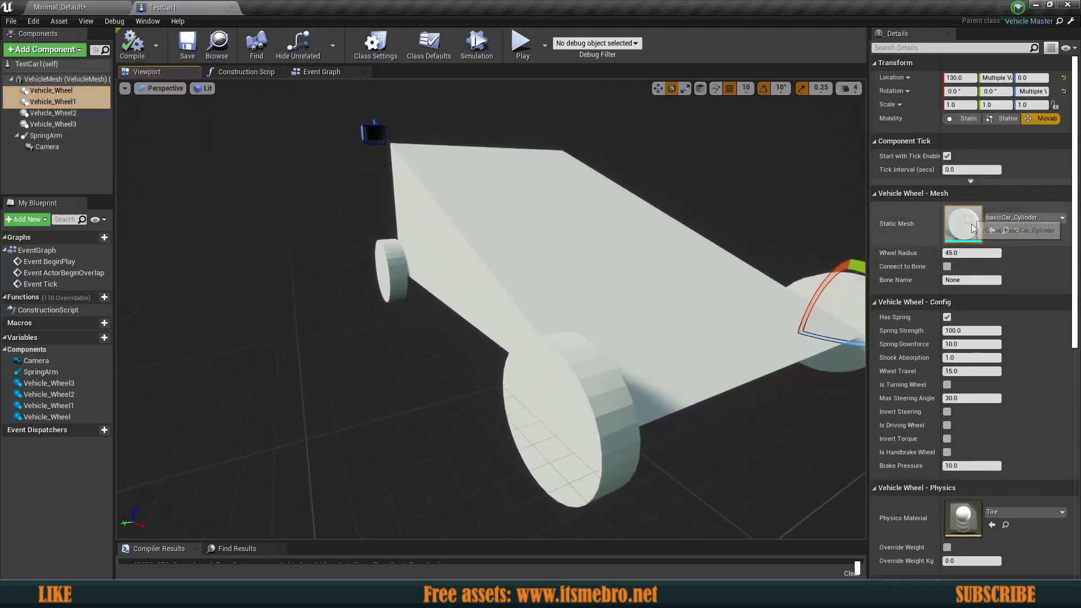
pyautogui.scroll(-1, 939, 311)
pyautogui.scroll(-2, 944, 298)
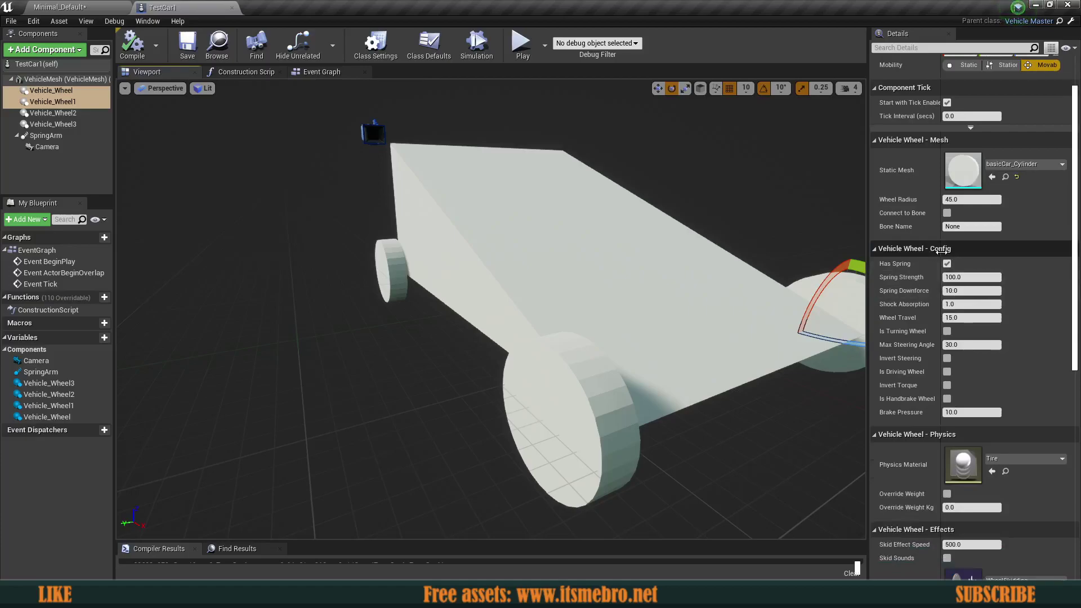
pyautogui.scroll(-1, 904, 275)
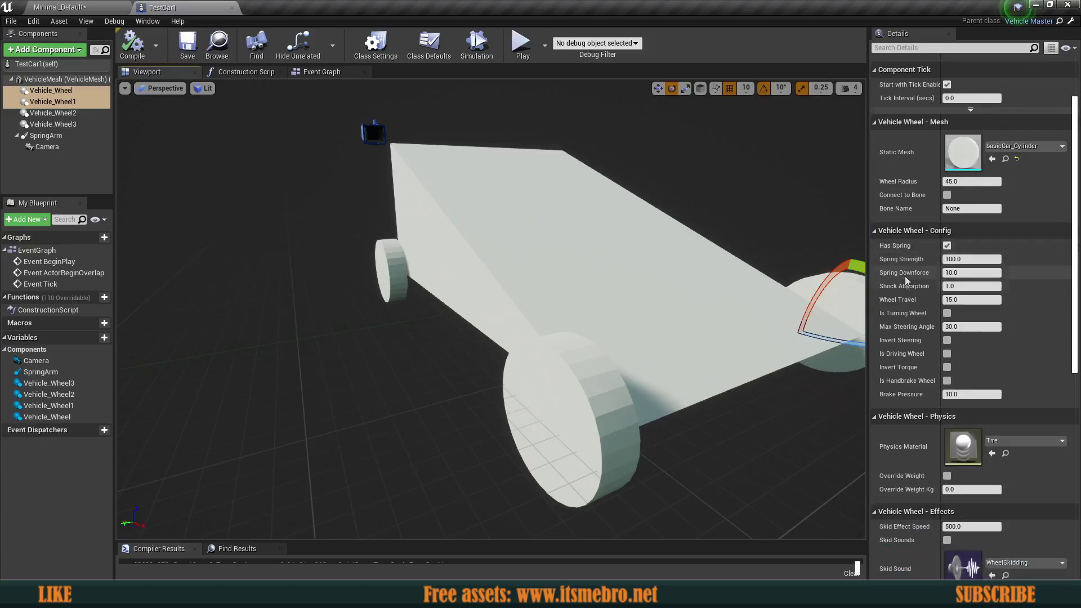
pyautogui.click(946, 313)
# Step: Set the Max Steering Angle of the two front wheels to 45
pyautogui.moveTo(491, 308); pyautogui.dragTo(463, 304, button='right')
pyautogui.press('a')
pyautogui.press('d')
pyautogui.moveTo(495, 251); pyautogui.dragTo(556, 268, button='right')
pyautogui.press('a')
pyautogui.press('a')
pyautogui.press('d')
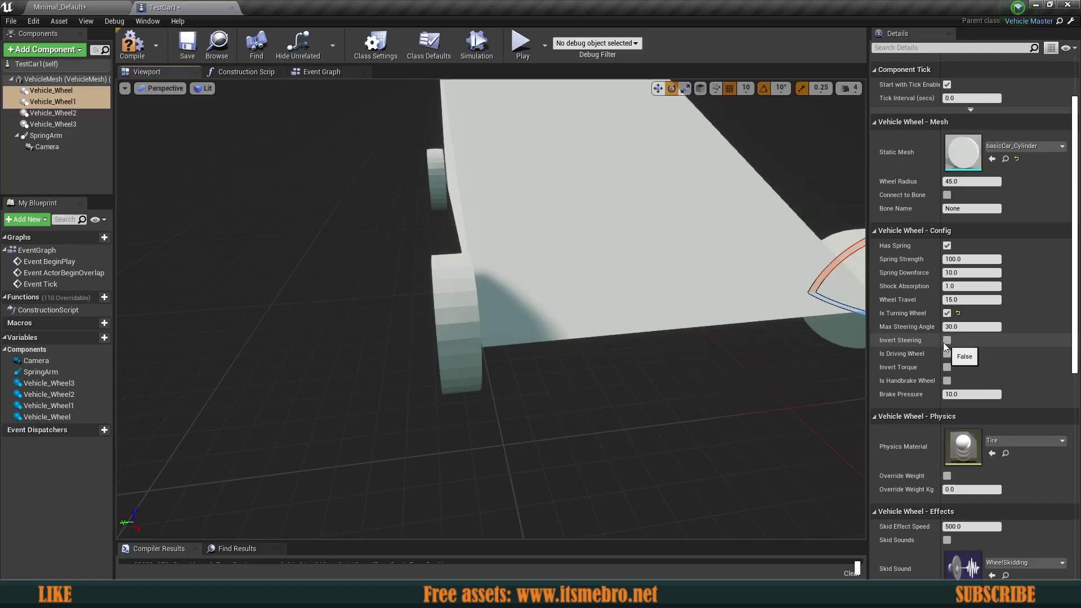
pyautogui.click(956, 327)
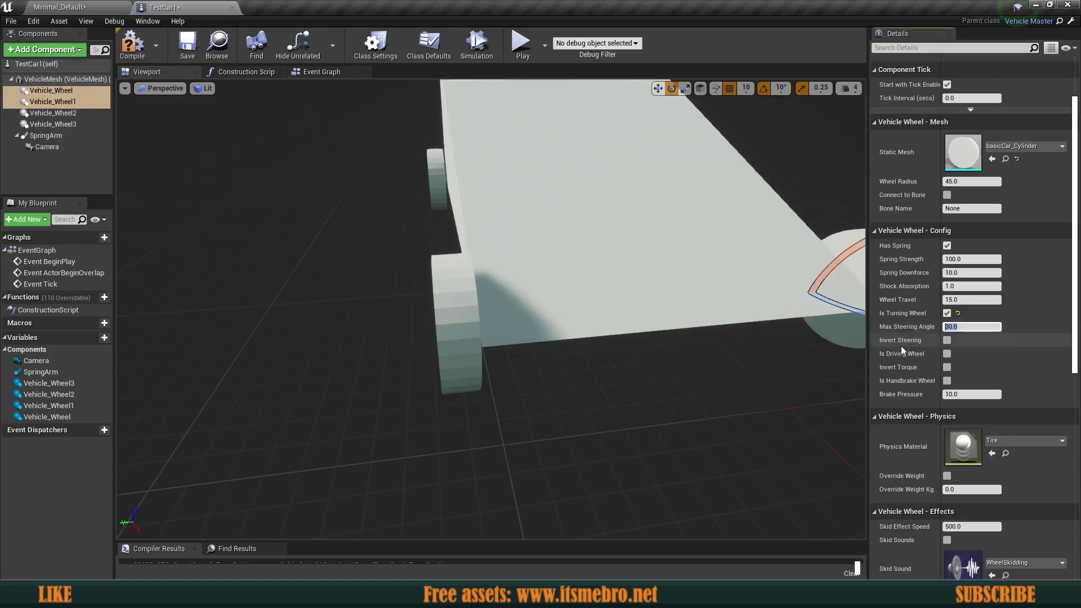
pyautogui.write('45')
pyautogui.press('Return')
# Step: Enable Is Driving Wheel and Is Handbrake Wheel on the rear wheels Vehicle_Wheel2 and Vehicle_Wheel3
pyautogui.moveTo(654, 367)
pyautogui.mouseDown(button='right')
pyautogui.moveTo(672, 381)
pyautogui.moveTo(671, 356)
pyautogui.moveTo(654, 366)
pyautogui.mouseUp(button='right')
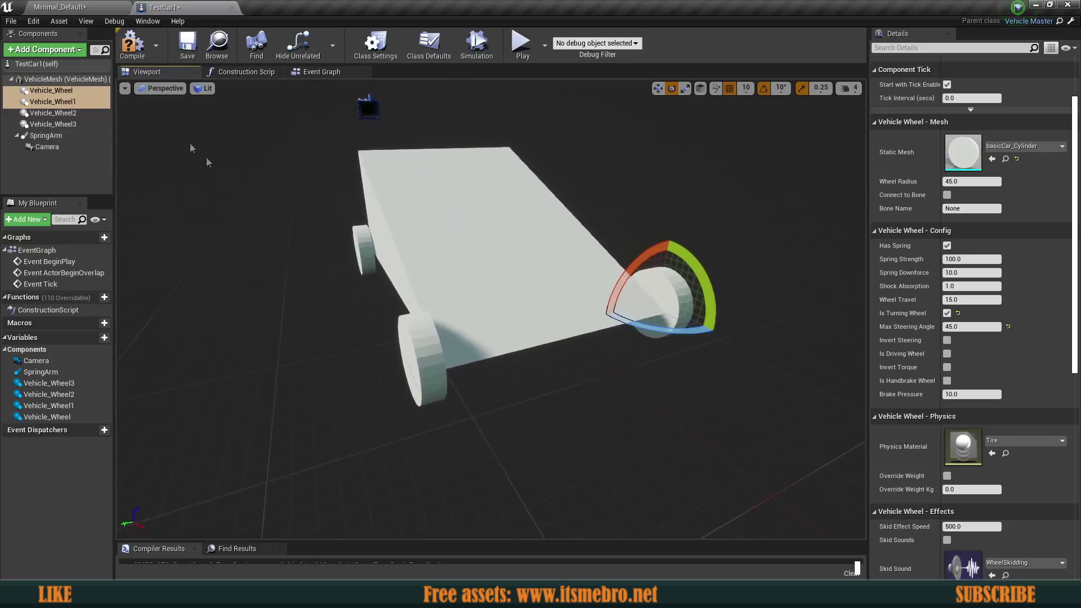
pyautogui.click(53, 113)
pyautogui.keyDown('ctrl'); pyautogui.click(69, 126); pyautogui.keyUp('ctrl')
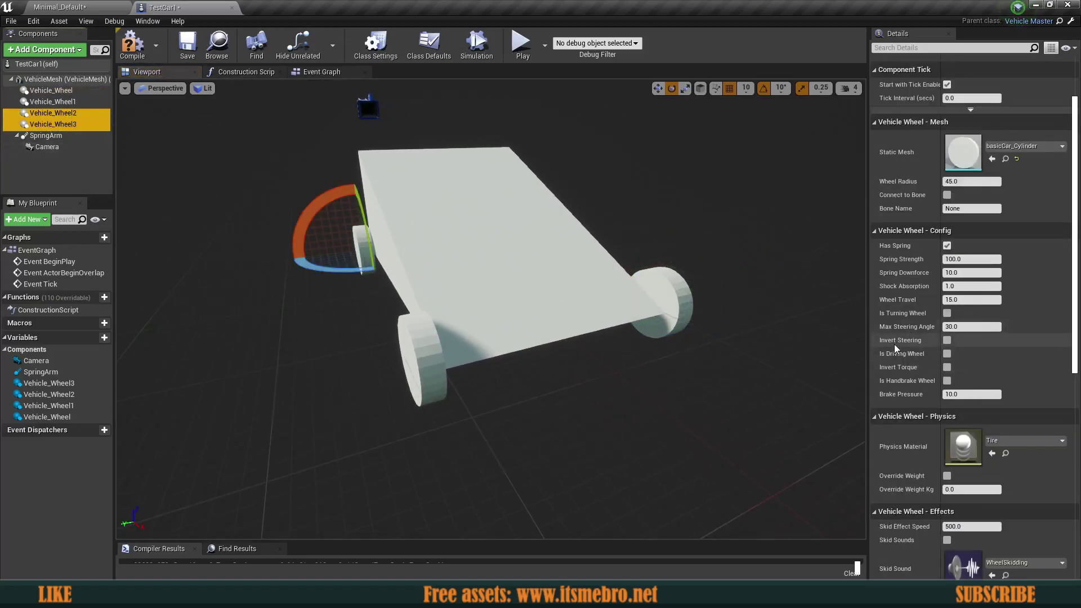
pyautogui.click(947, 354)
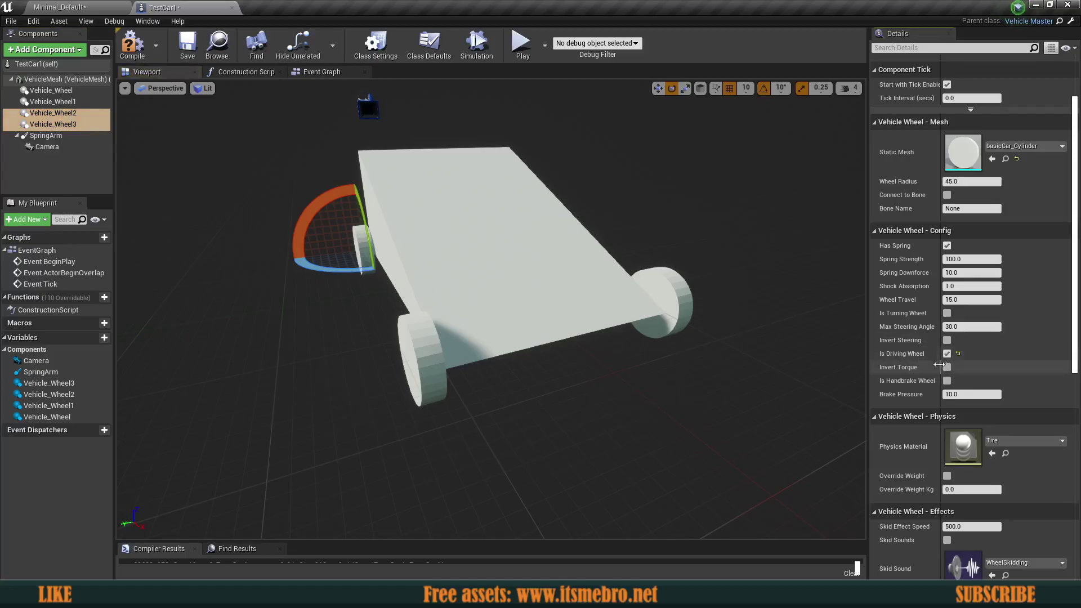
pyautogui.click(947, 381)
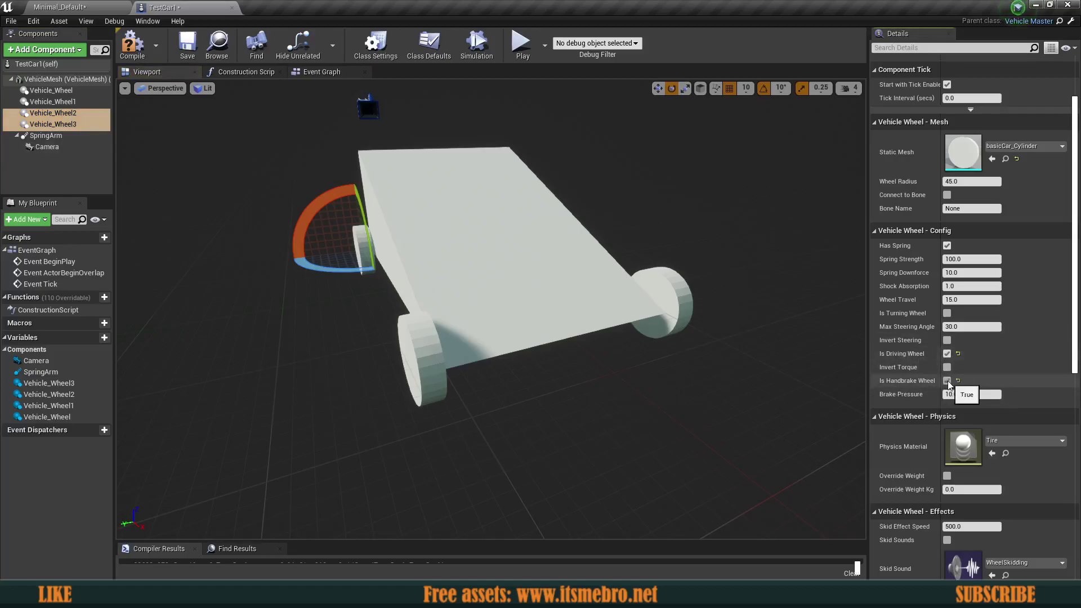
# Step: Compile and save the TestCar1 Blueprint, play the level to test-drive the car, and stop the session
pyautogui.click(143, 52)
pyautogui.click(187, 48)
pyautogui.click(523, 49)
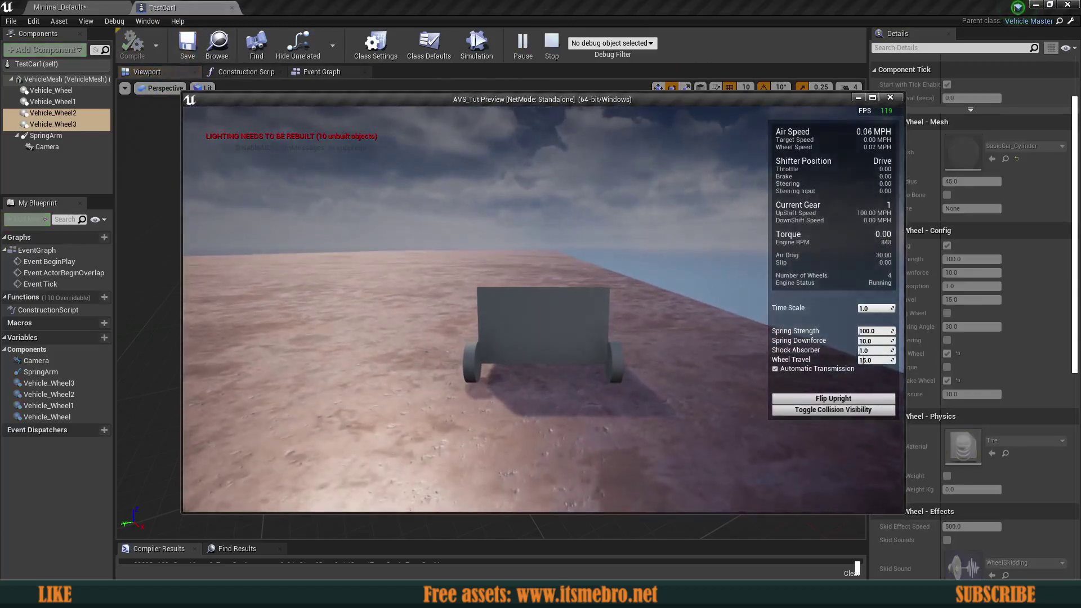
pyautogui.press('w')
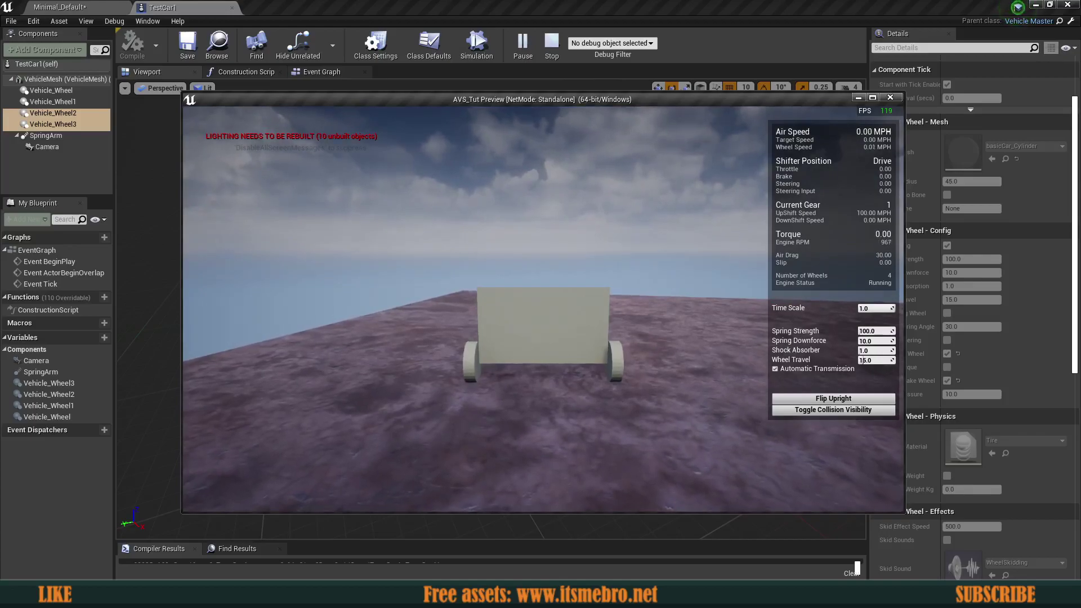
pyautogui.press('Escape')
# Step: Examine the rotation and orientation of the rear wheels Vehicle_Wheel2 and Vehicle_Wheel3
pyautogui.moveTo(566, 171); pyautogui.dragTo(743, 183, button='right')
pyautogui.click(69, 114)
pyautogui.moveTo(484, 237); pyautogui.dragTo(608, 236, button='right')
pyautogui.press('f')
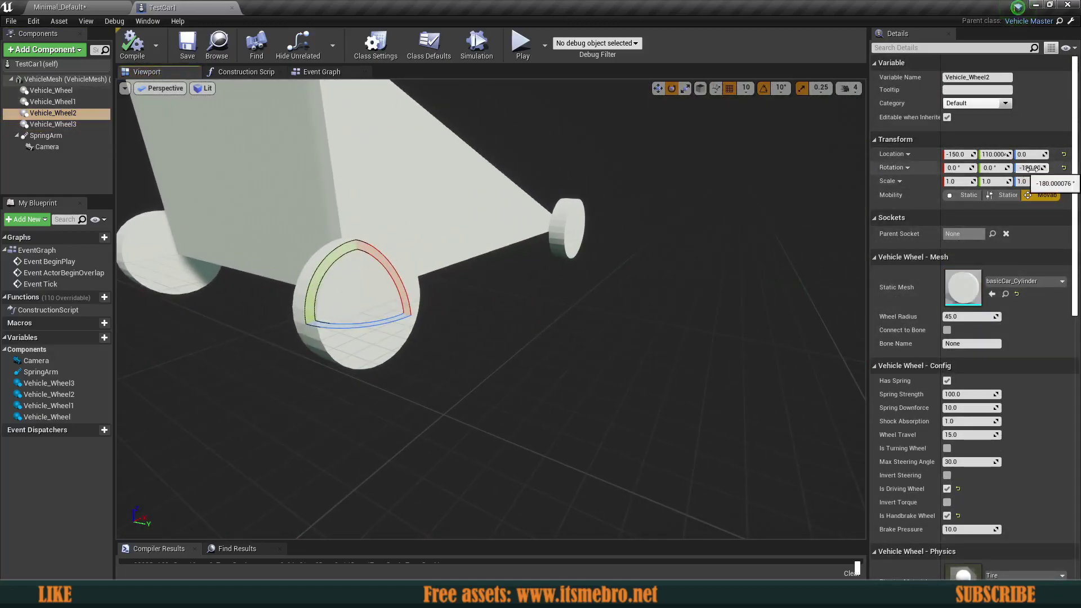
pyautogui.press('a')
pyautogui.moveTo(543, 249)
pyautogui.mouseDown(button='right')
pyautogui.moveTo(578, 251)
pyautogui.moveTo(543, 254)
pyautogui.mouseUp(button='right')
pyautogui.press('d')
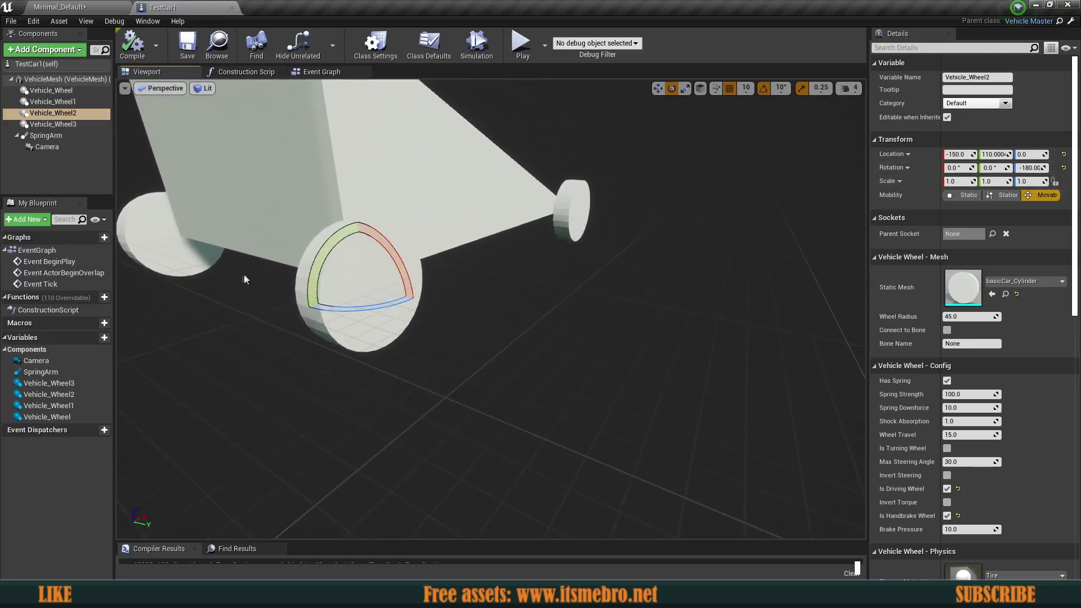
pyautogui.moveTo(244, 274); pyautogui.dragTo(281, 274, button='right')
pyautogui.press('a')
pyautogui.click(203, 253)
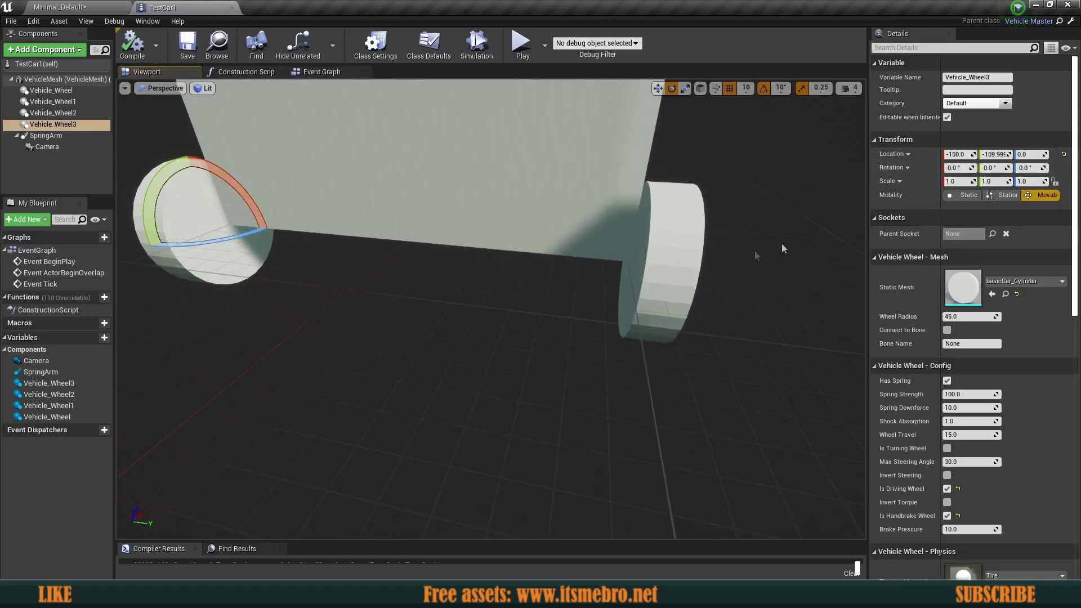
# Step: Enable Invert Torque on the rear wheel Vehicle_Wheel2
pyautogui.click(680, 270)
pyautogui.press('f')
pyautogui.press('d')
pyautogui.moveTo(725, 263)
pyautogui.mouseDown(button='right')
pyautogui.moveTo(707, 259)
pyautogui.moveTo(731, 263)
pyautogui.mouseUp(button='right')
pyautogui.press('a')
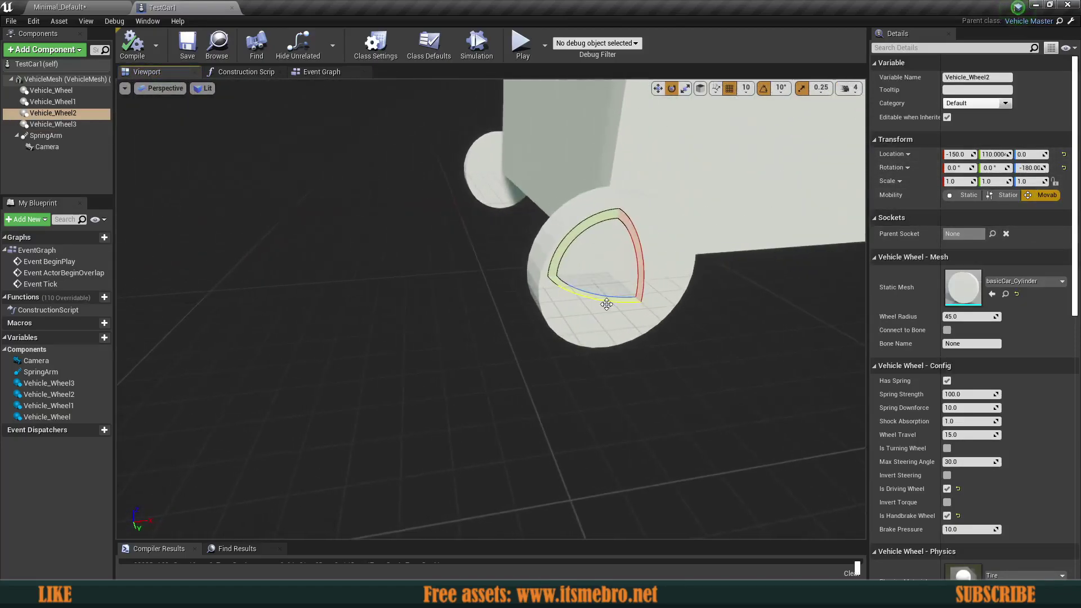
pyautogui.keyDown('alt'); pyautogui.moveTo(606, 304); pyautogui.dragTo(597, 332); pyautogui.keyUp('alt')
pyautogui.scroll(-1, 934, 414)
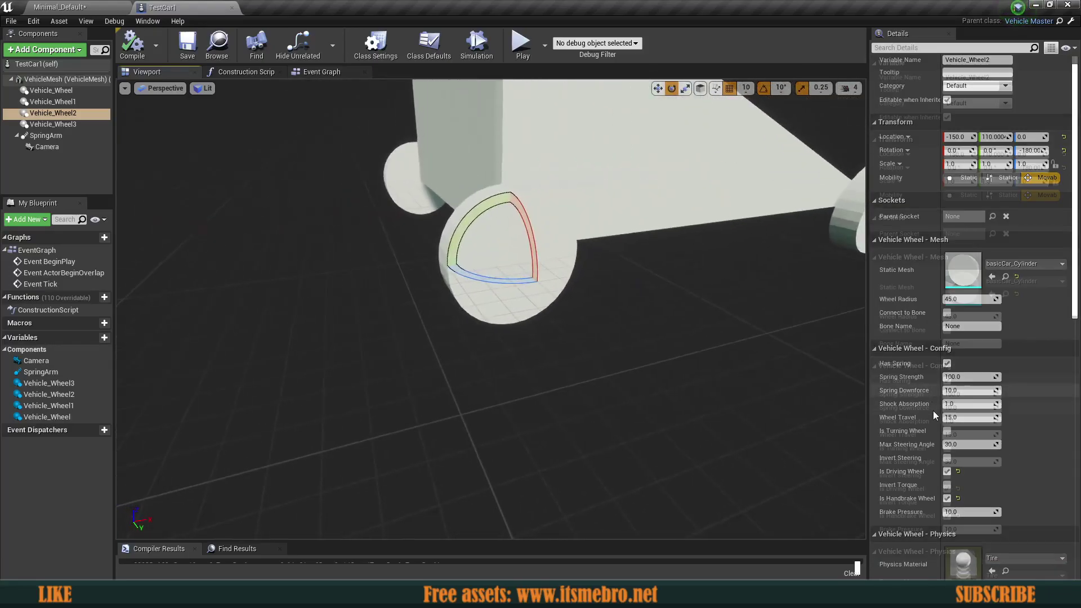
pyautogui.click(947, 485)
pyautogui.scroll(-5, 316, 198)
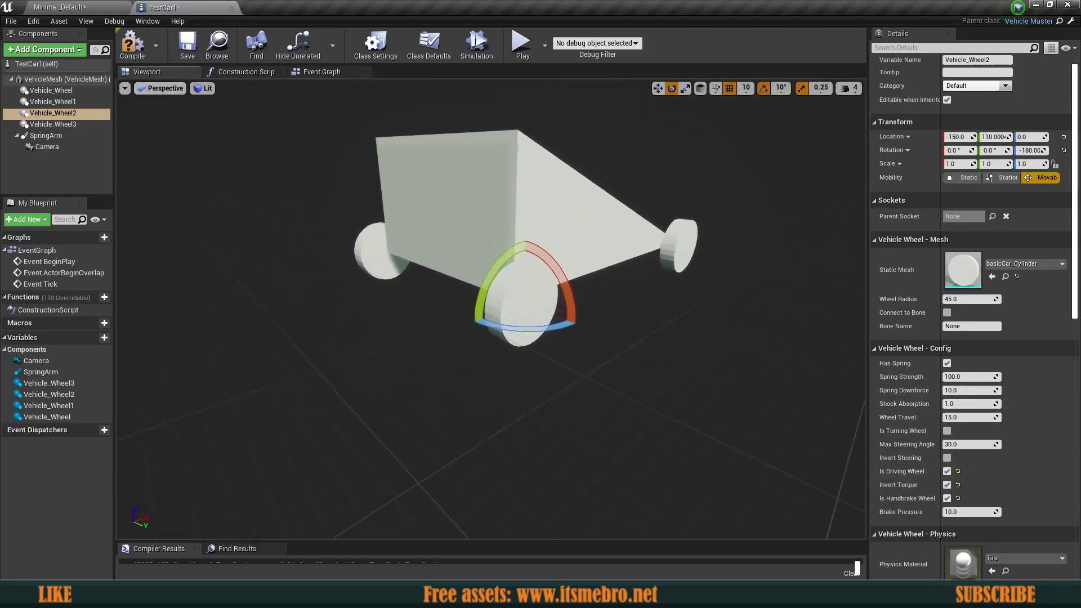
pyautogui.scroll(3, 423, 286)
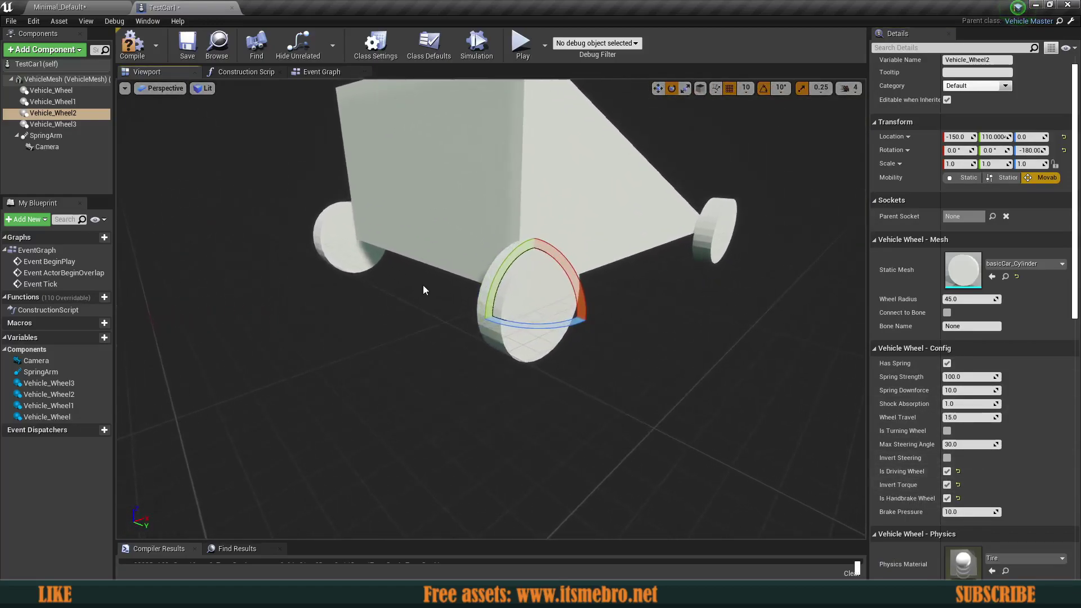
# Step: Compile TestCar1, play the level to test the car's throttle and steering in both directions, and stop the session
pyautogui.click(132, 45)
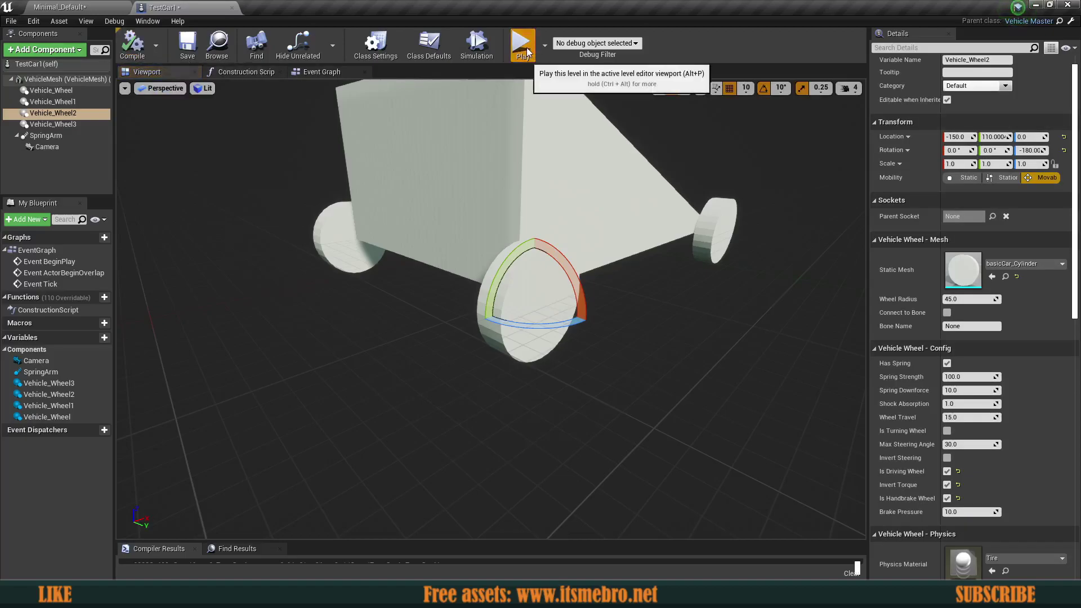
pyautogui.click(522, 45)
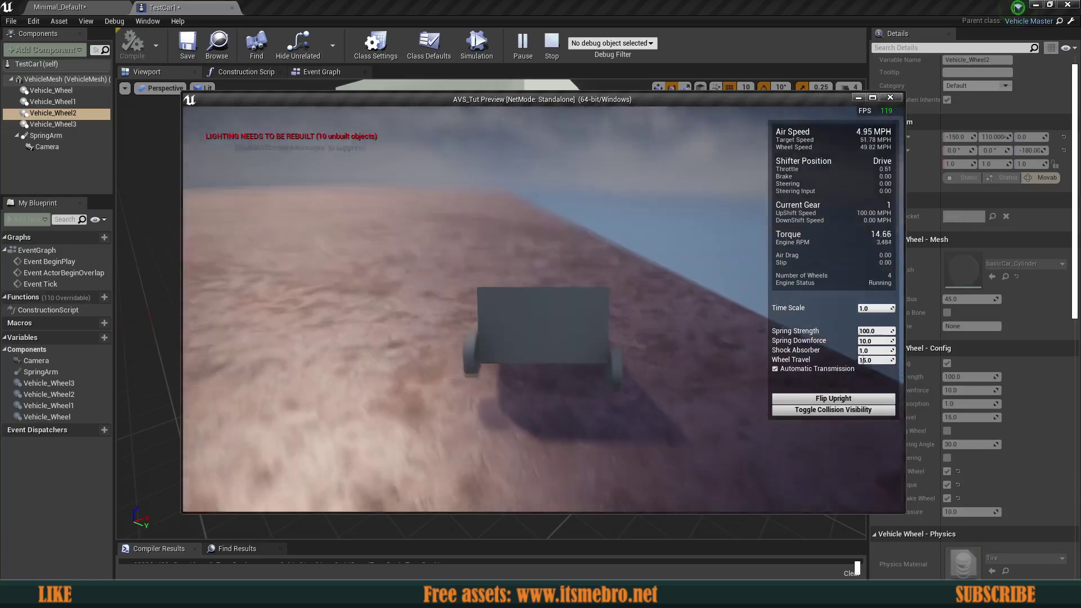
pyautogui.press('w')
pyautogui.press('a')
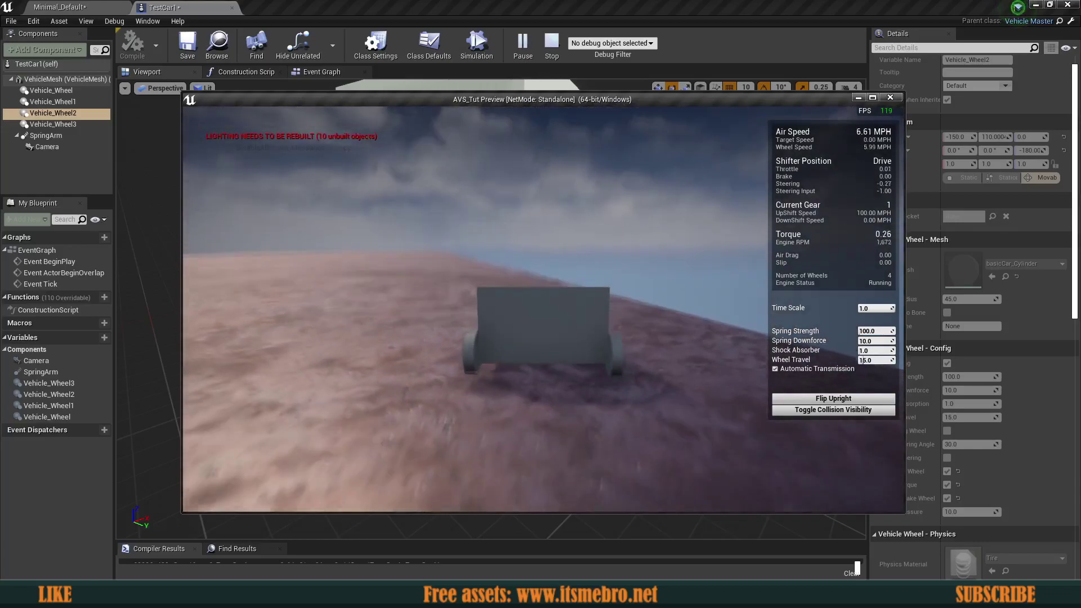
pyautogui.press('w')
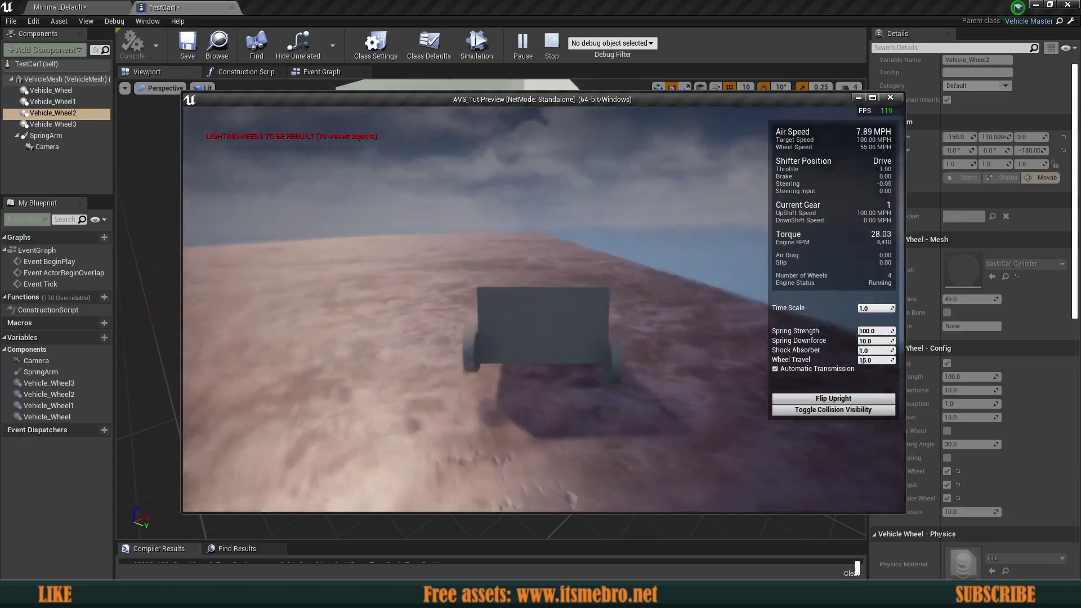
pyautogui.press('a')
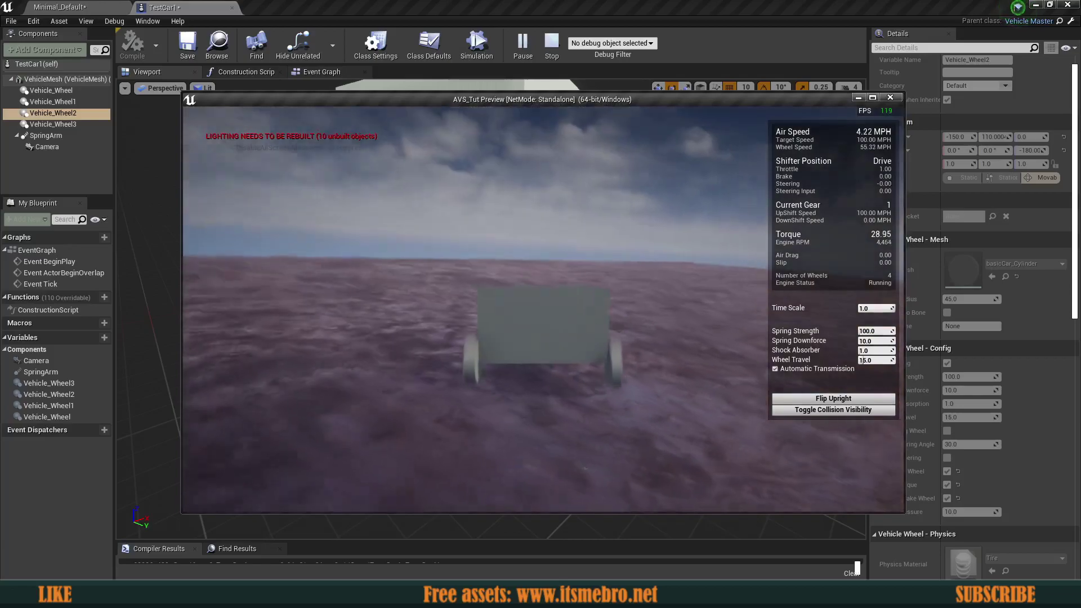
pyautogui.press('d')
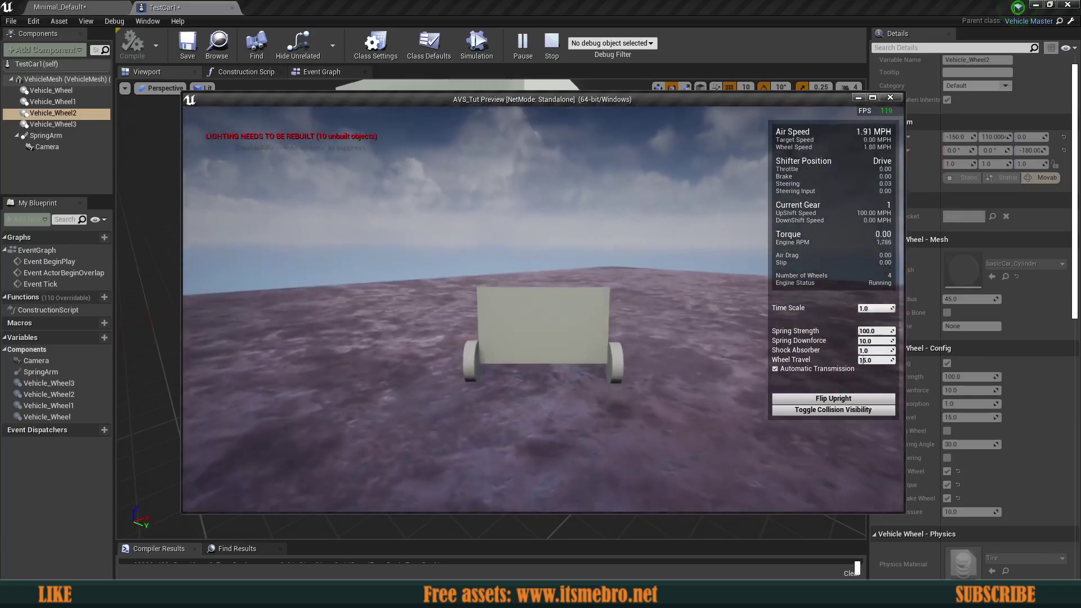
pyautogui.press('Escape')
# Step: Open the basicCar_Cylinder static mesh from the Content folder and show its simple collision
pyautogui.moveTo(491, 310); pyautogui.dragTo(467, 310, button='right')
pyautogui.moveTo(507, 239); pyautogui.dragTo(502, 237, button='right')
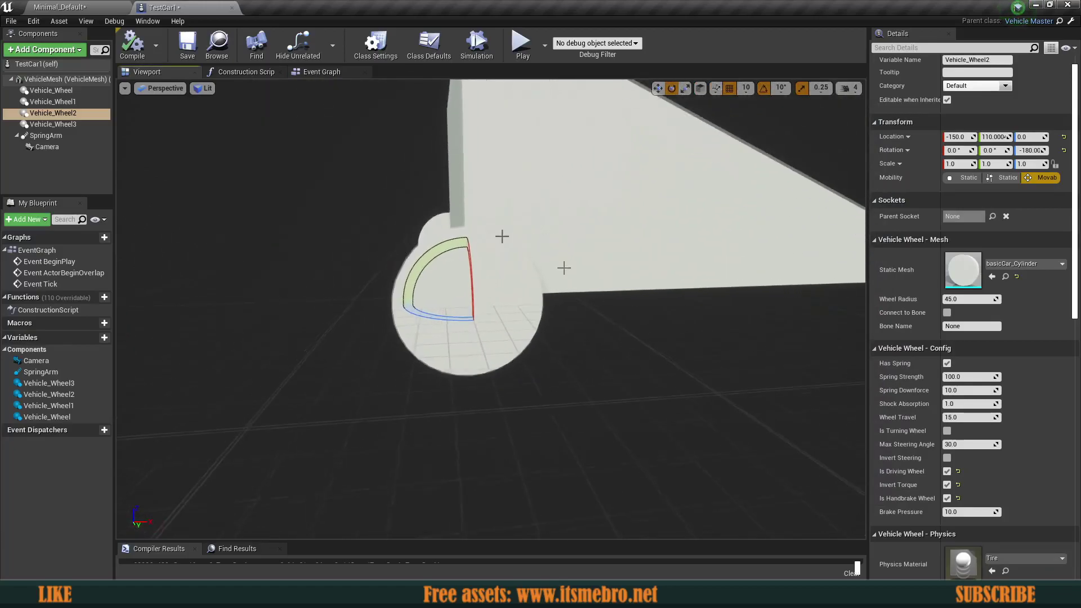
pyautogui.click(69, 6)
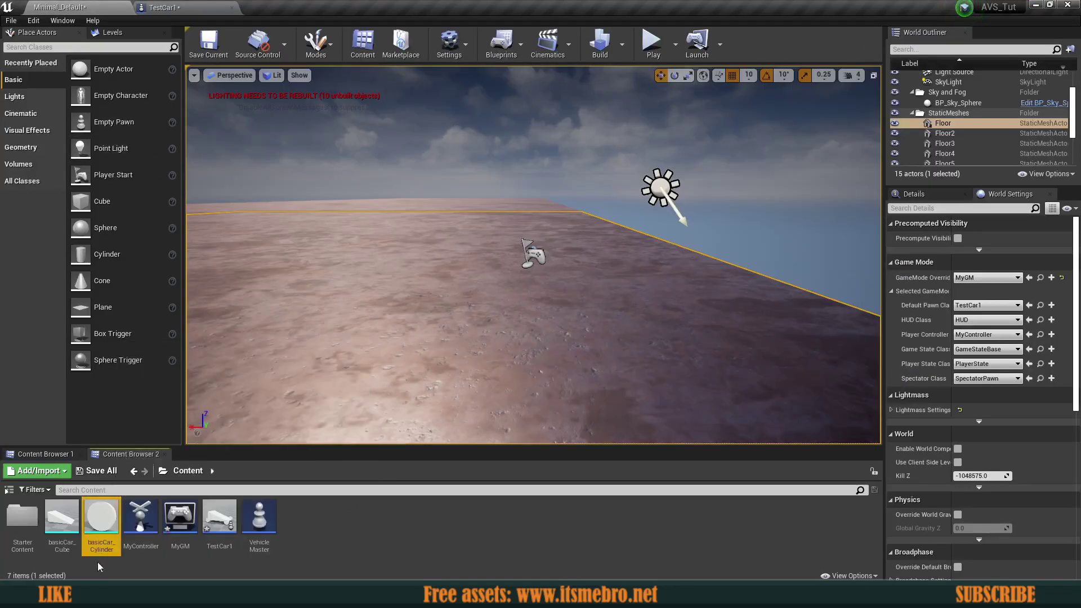
pyautogui.doubleClick(104, 526)
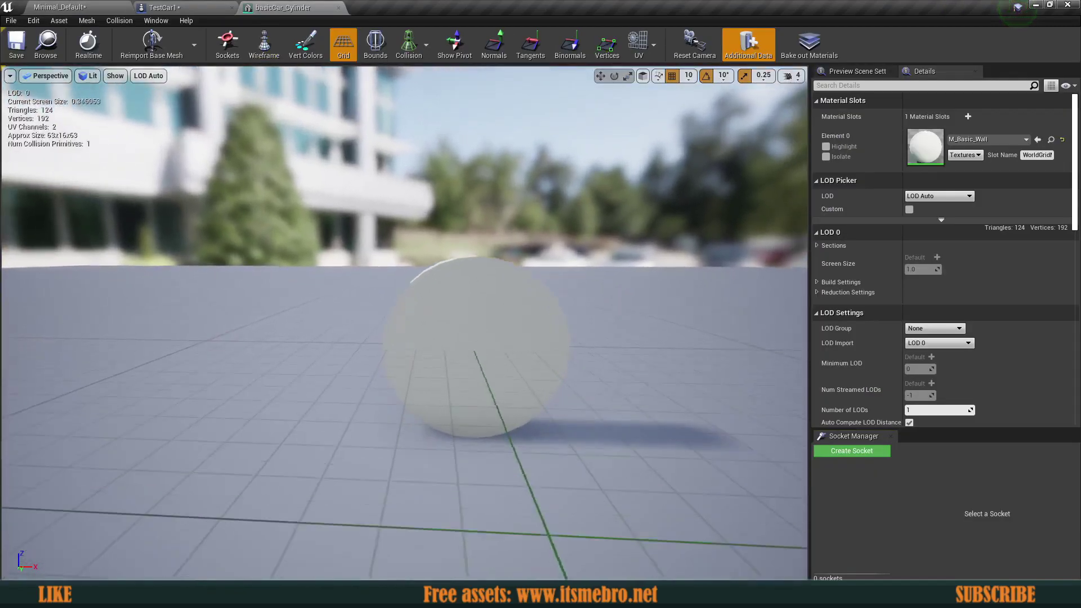
pyautogui.click(412, 56)
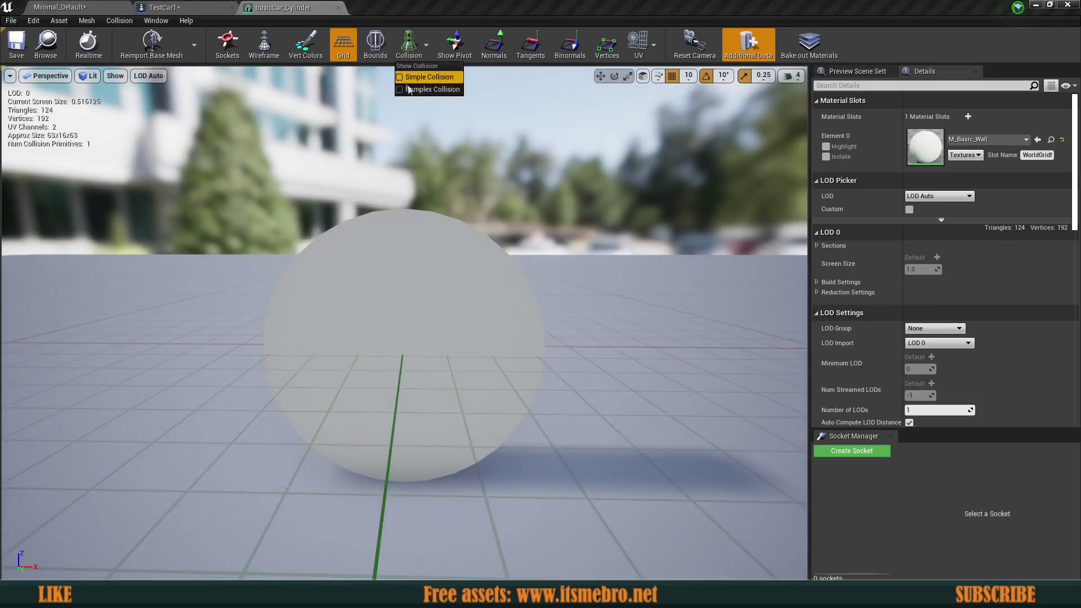
pyautogui.click(428, 78)
# Step: Inspect the existing simple collision hull around the basicCar_Cylinder mesh and delete it
pyautogui.moveTo(403, 324)
pyautogui.mouseDown(button='right')
pyautogui.moveTo(321, 315)
pyautogui.moveTo(407, 335)
pyautogui.moveTo(396, 319)
pyautogui.mouseUp(button='right')
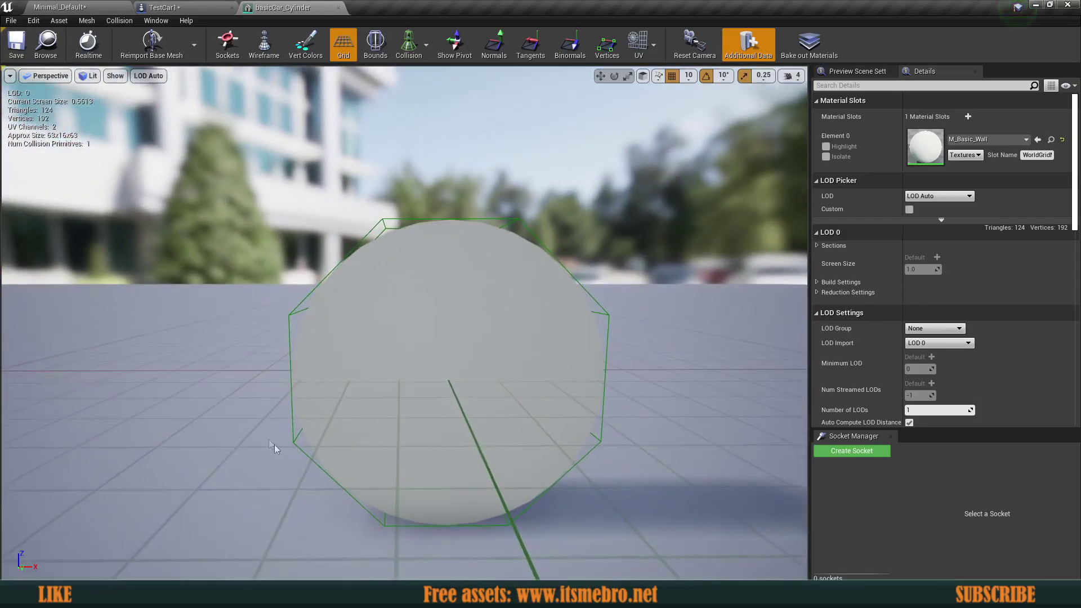
pyautogui.moveTo(515, 325)
pyautogui.mouseDown(button='right')
pyautogui.moveTo(558, 309)
pyautogui.moveTo(516, 323)
pyautogui.mouseUp(button='right')
pyautogui.moveTo(449, 242); pyautogui.dragTo(444, 241, button='right')
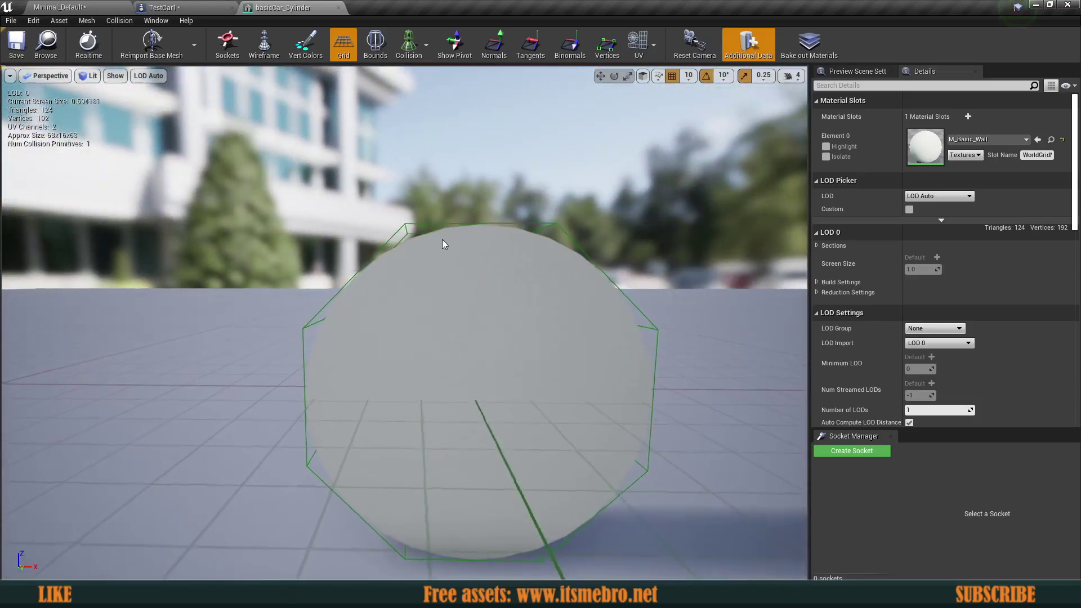
pyautogui.moveTo(436, 202); pyautogui.dragTo(304, 361)
pyautogui.click(311, 361)
pyautogui.moveTo(311, 361); pyautogui.dragTo(331, 364, button='right')
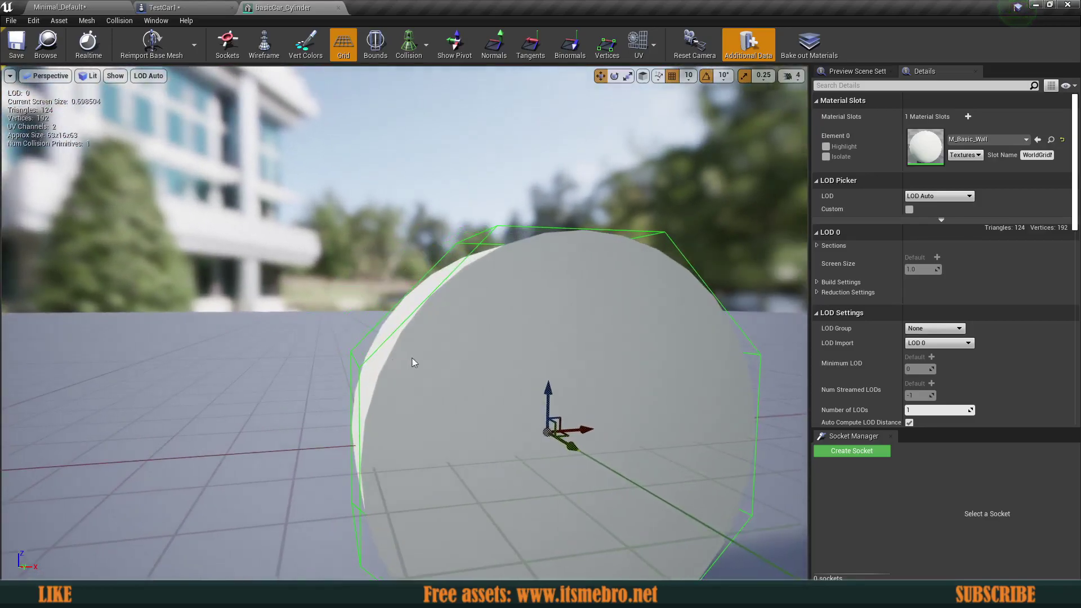
pyautogui.moveTo(414, 362); pyautogui.dragTo(415, 362, button='right')
pyautogui.moveTo(414, 362); pyautogui.dragTo(415, 196)
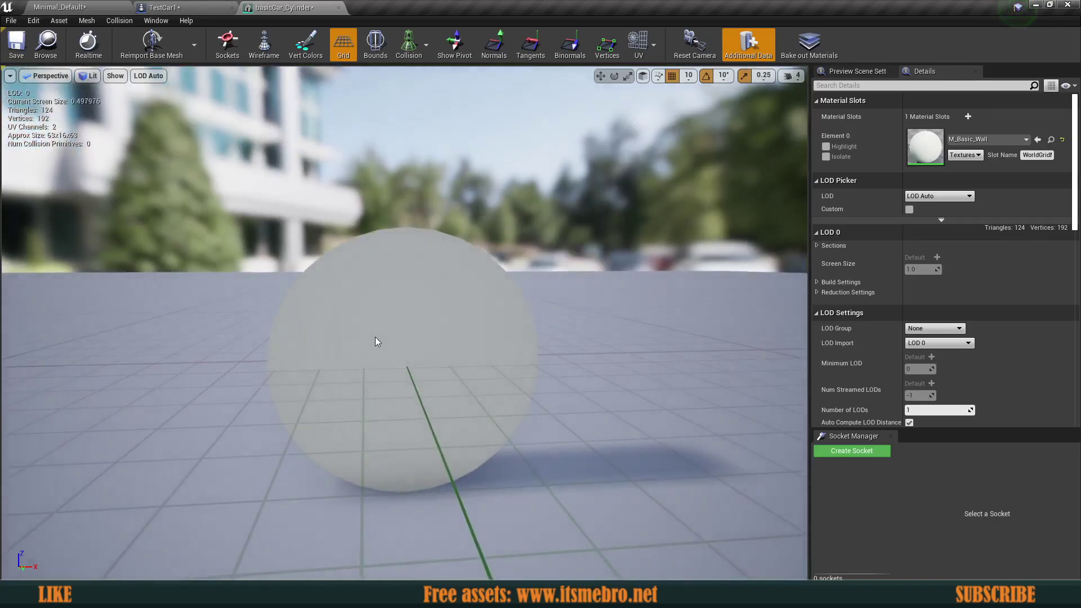
# Step: Add a sphere simplified collision to the basicCar_Cylinder mesh and check how it fits around the wheel
pyautogui.click(111, 24)
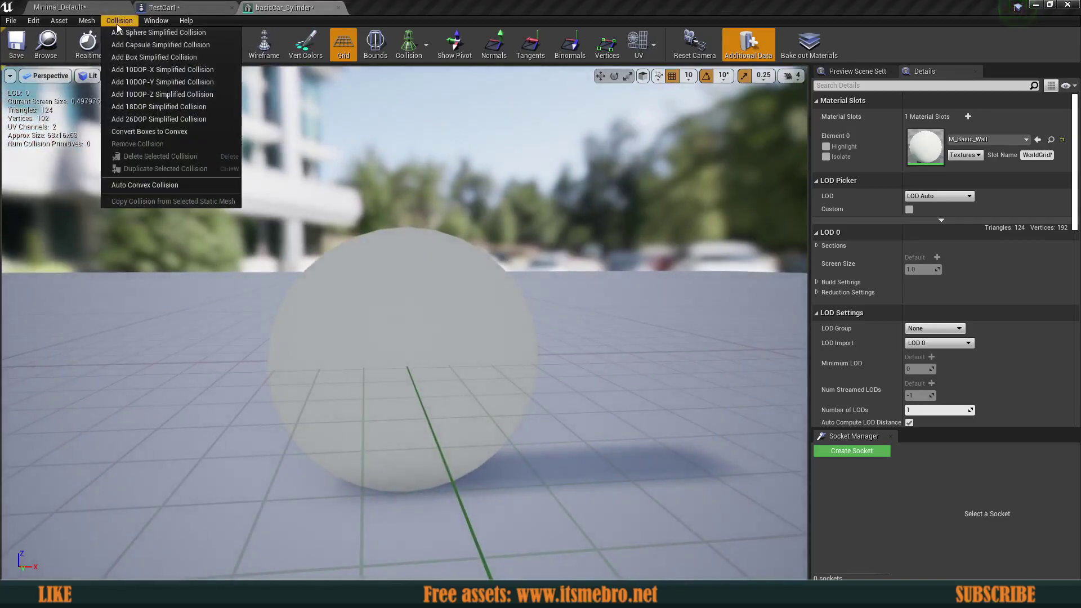
pyautogui.click(154, 32)
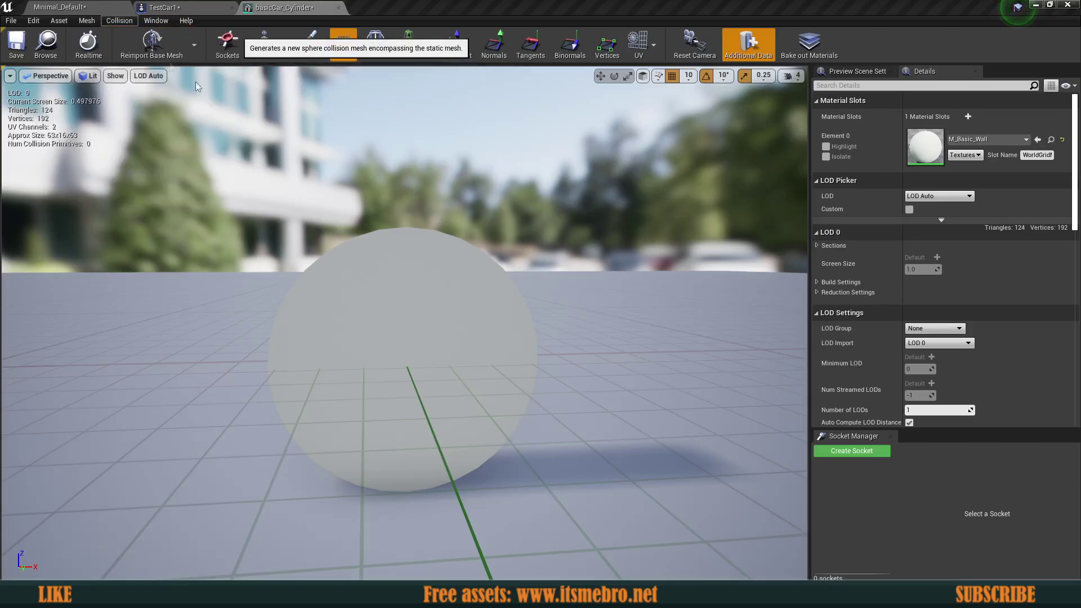
pyautogui.moveTo(536, 353)
pyautogui.mouseDown(button='right')
pyautogui.moveTo(506, 358)
pyautogui.moveTo(536, 352)
pyautogui.mouseUp(button='right')
pyautogui.moveTo(485, 253); pyautogui.dragTo(524, 277, button='right')
pyautogui.press('a')
pyautogui.press('a')
pyautogui.press('d')
pyautogui.moveTo(374, 183); pyautogui.dragTo(358, 204, button='right')
pyautogui.press('a')
pyautogui.press('d')
pyautogui.press('s')
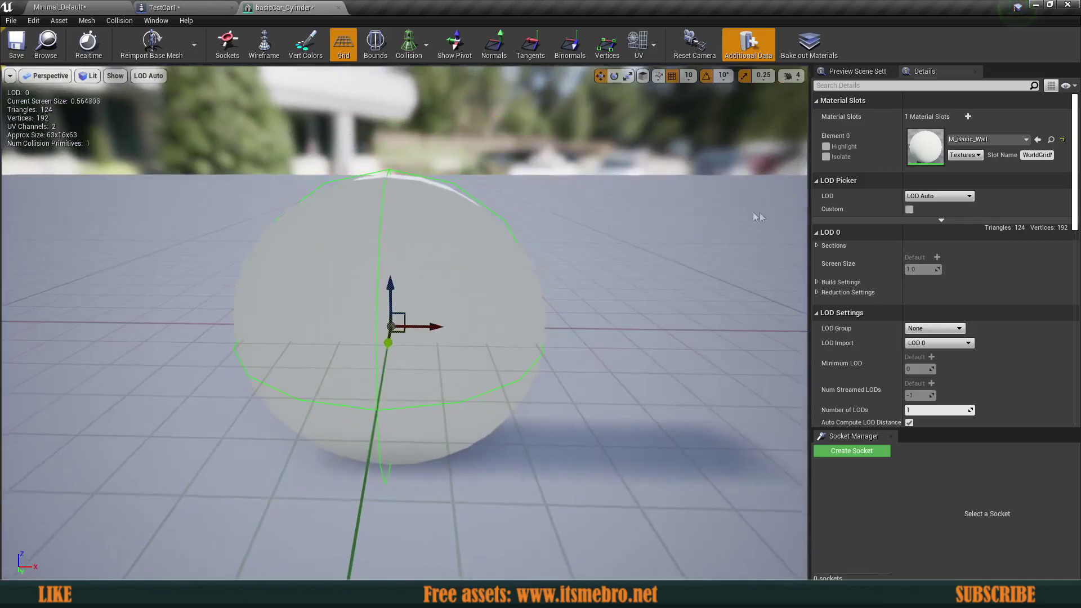
# Step: Expand the sphere collision primitive's properties to review them, and save the basicCar_Cylinder mesh
pyautogui.scroll(-3, 902, 175)
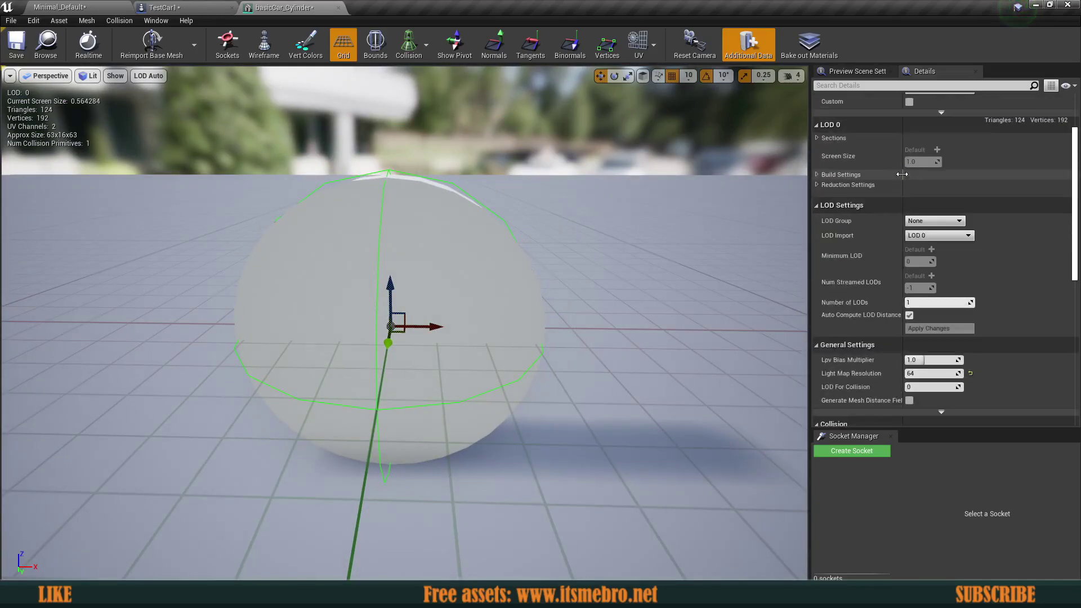
pyautogui.scroll(-5, 901, 175)
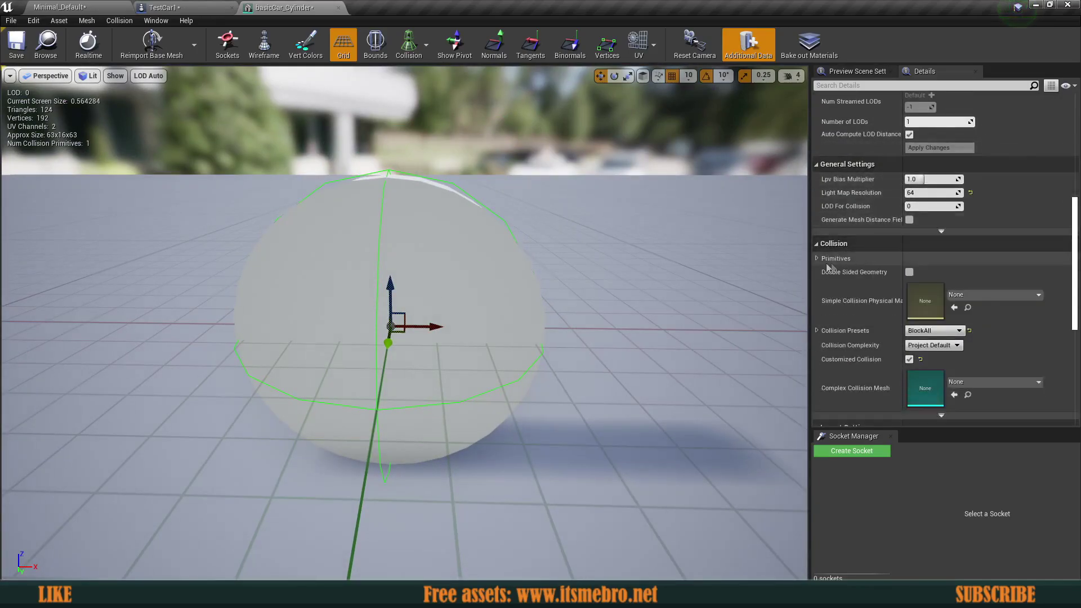
pyautogui.click(817, 259)
pyautogui.click(822, 271)
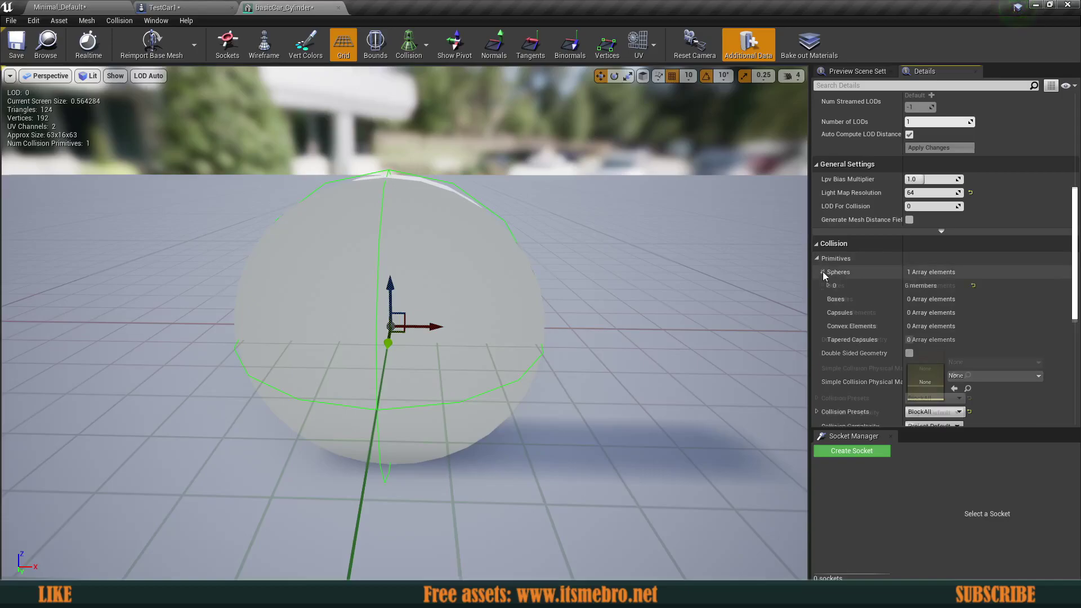
pyautogui.click(827, 285)
pyautogui.scroll(-1, 844, 279)
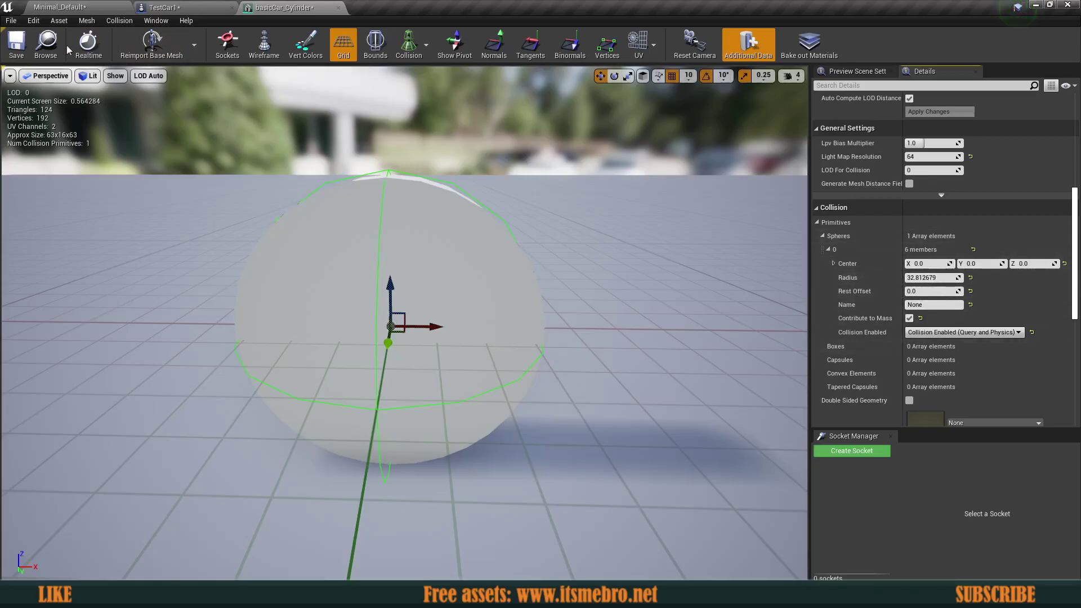
pyautogui.click(15, 46)
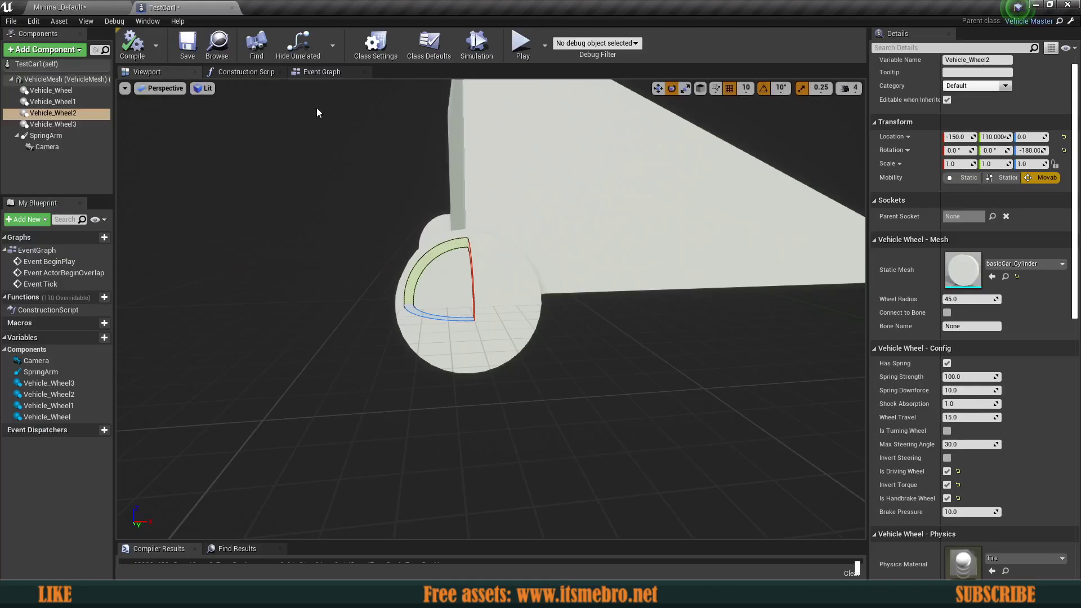
# Step: Play the Minimal_Default level and test-drive the car with left and right turns, ending the play session
pyautogui.click(79, 7)
pyautogui.click(652, 44)
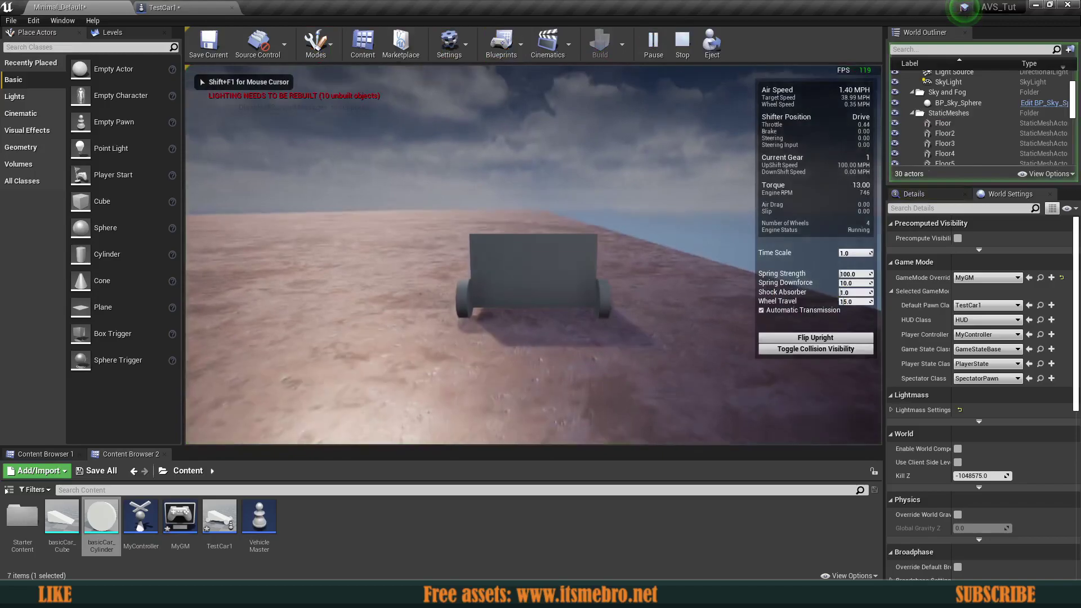
pyautogui.press('a')
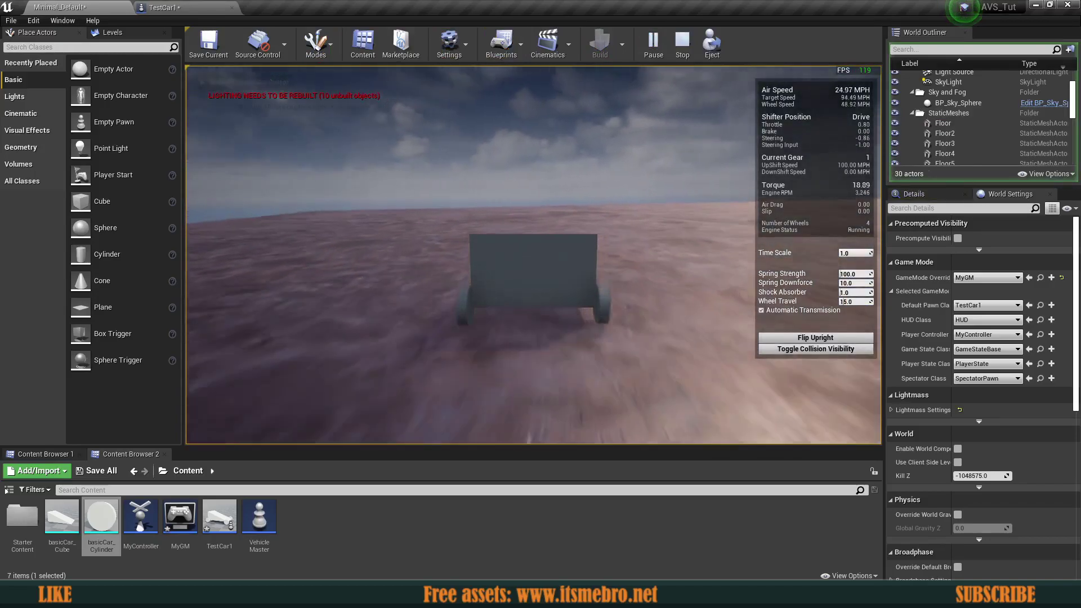
pyautogui.press('d')
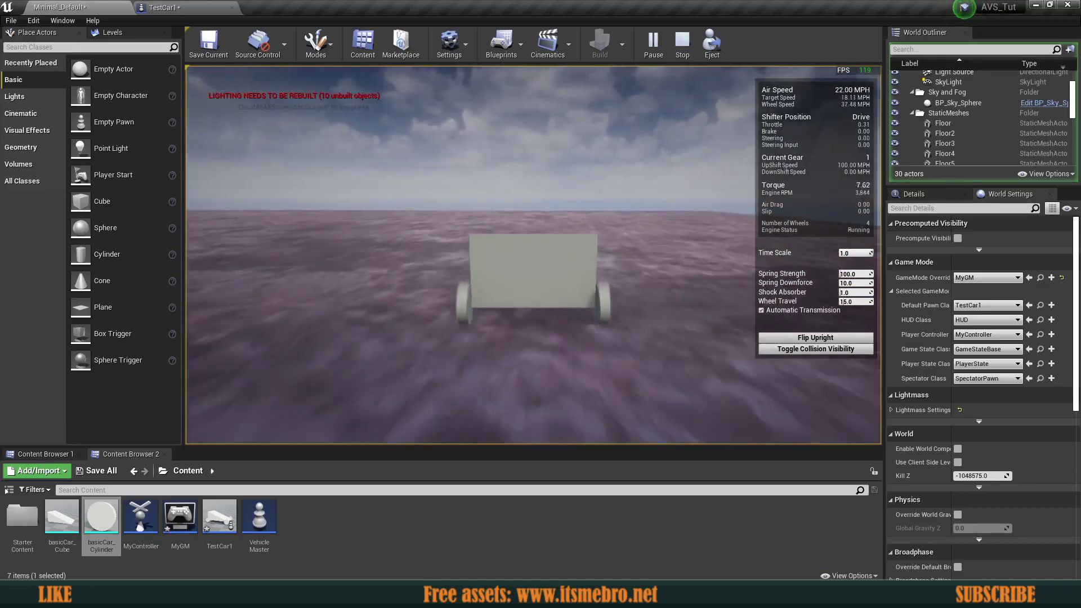
pyautogui.press('a')
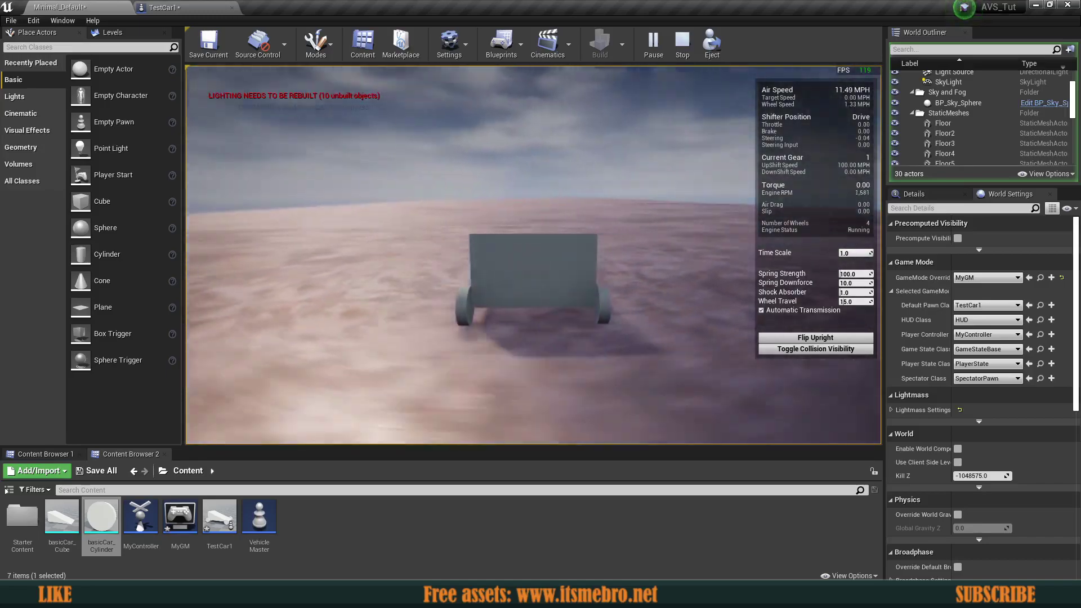
pyautogui.press('w')
pyautogui.press('d')
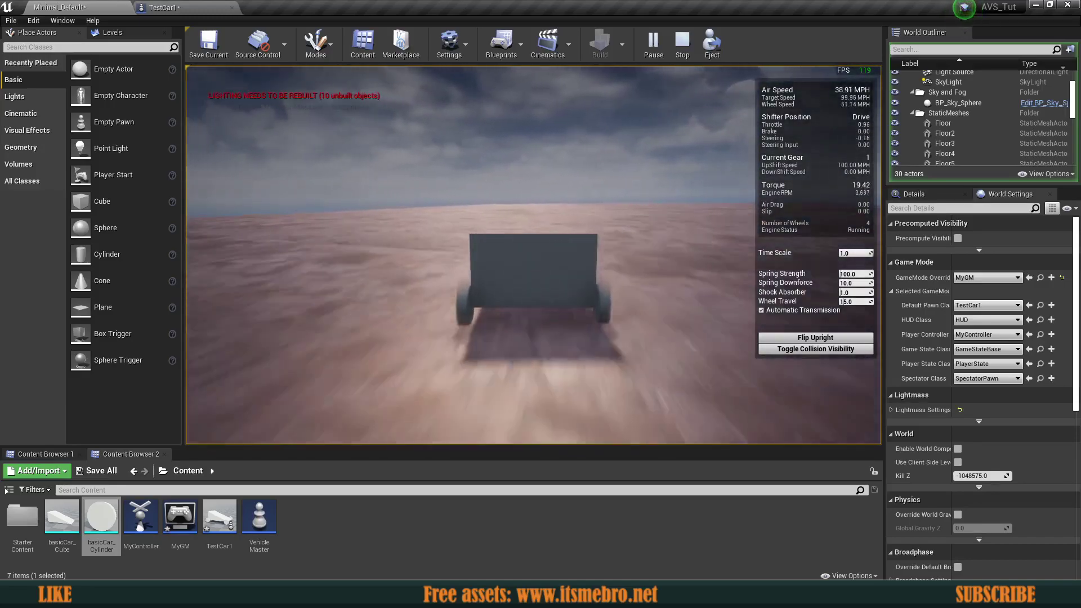
pyautogui.press('Escape')
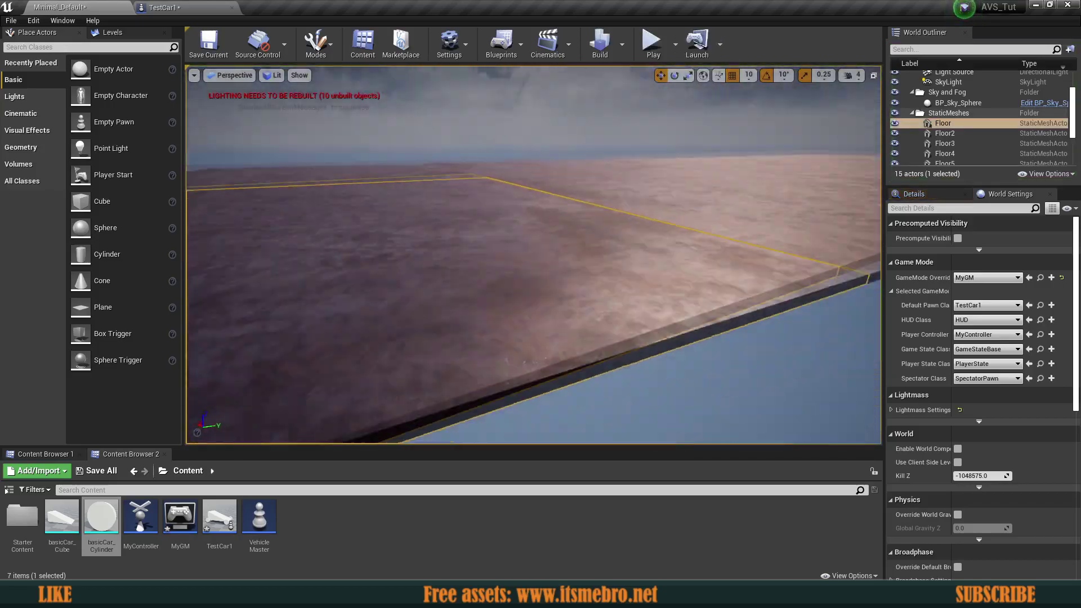
pyautogui.press('w')
pyautogui.moveTo(534, 255); pyautogui.dragTo(529, 290, button='right')
pyautogui.press('w')
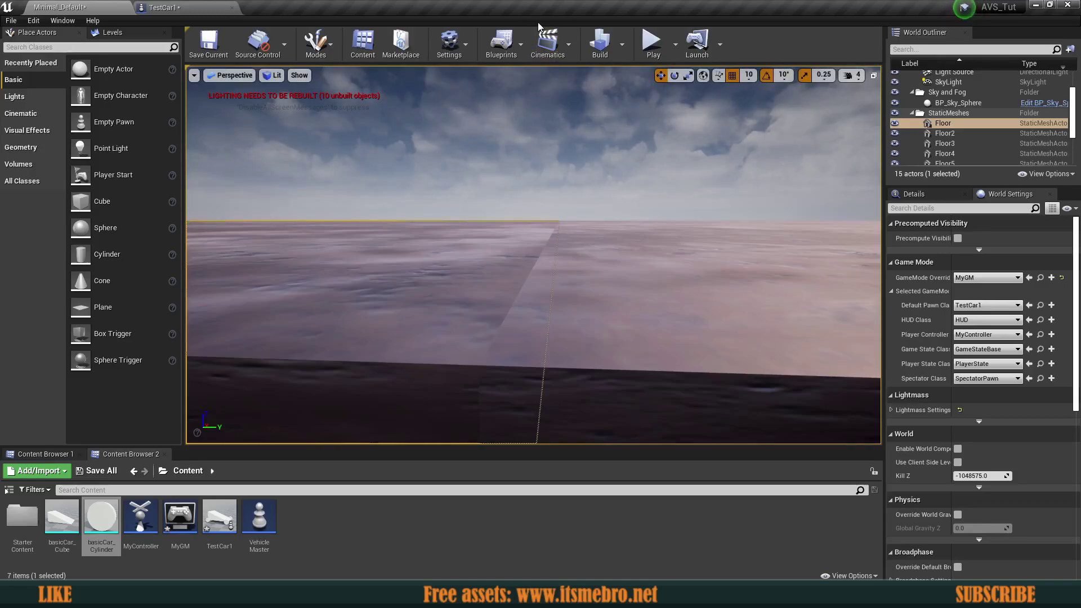
# Step: Open the engine Physics section of the Project Settings
pyautogui.click(460, 54)
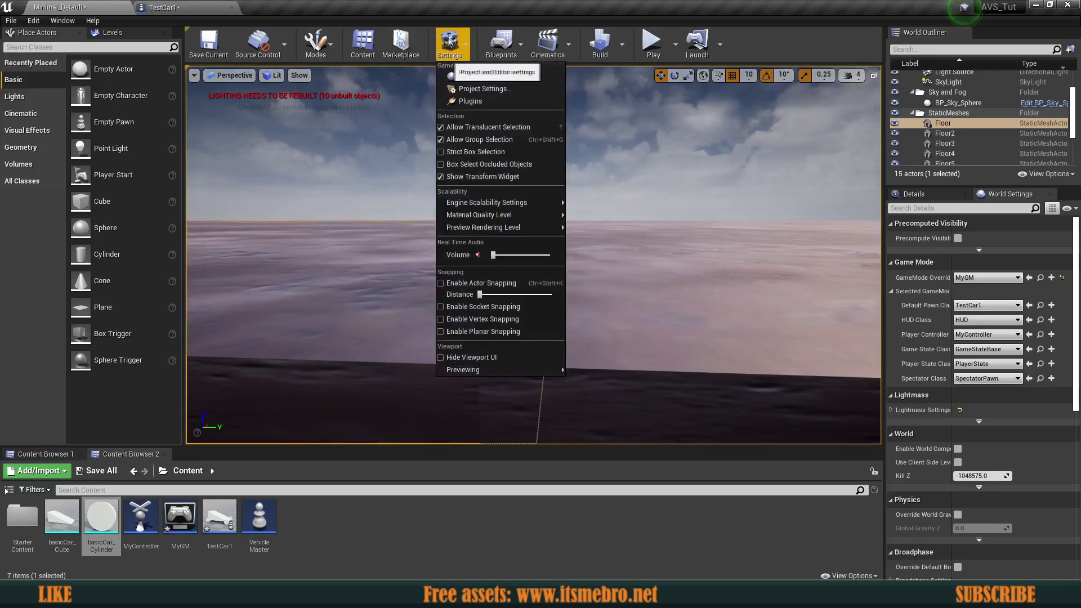
pyautogui.click(471, 91)
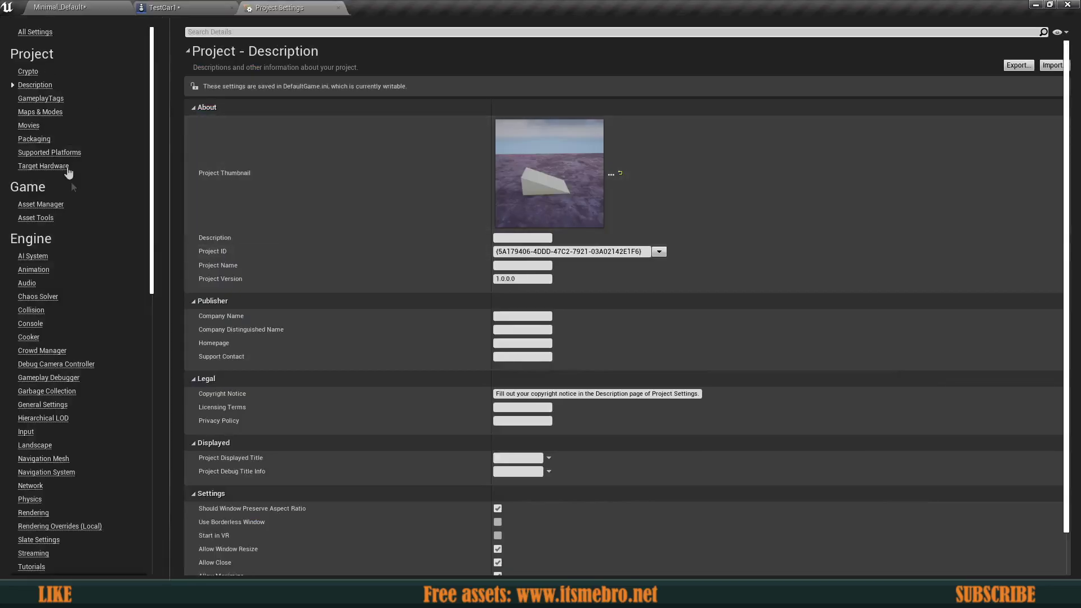
pyautogui.scroll(-2, 51, 366)
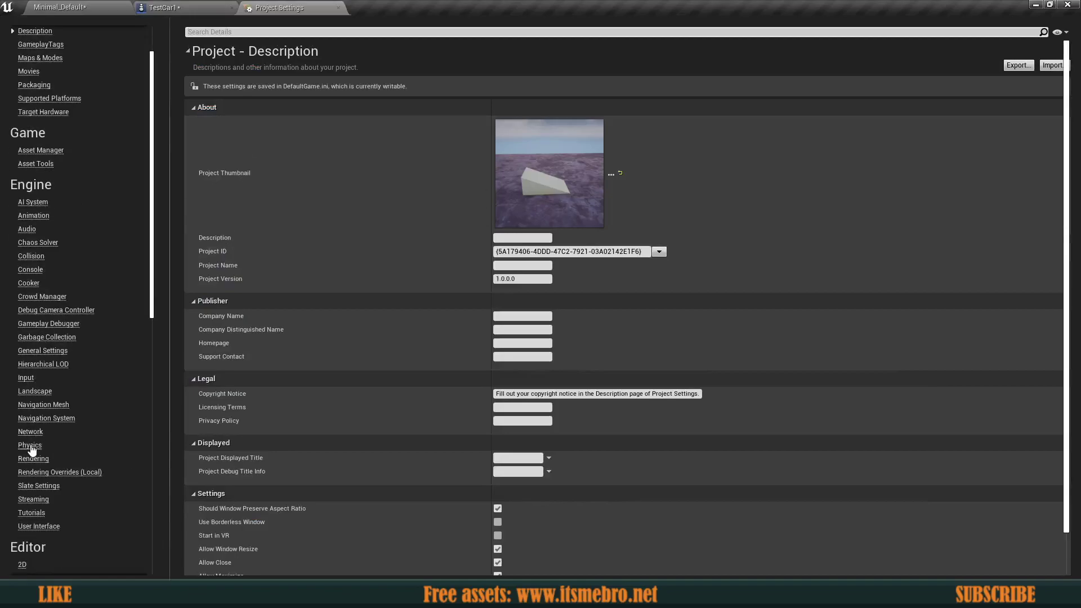
pyautogui.click(31, 447)
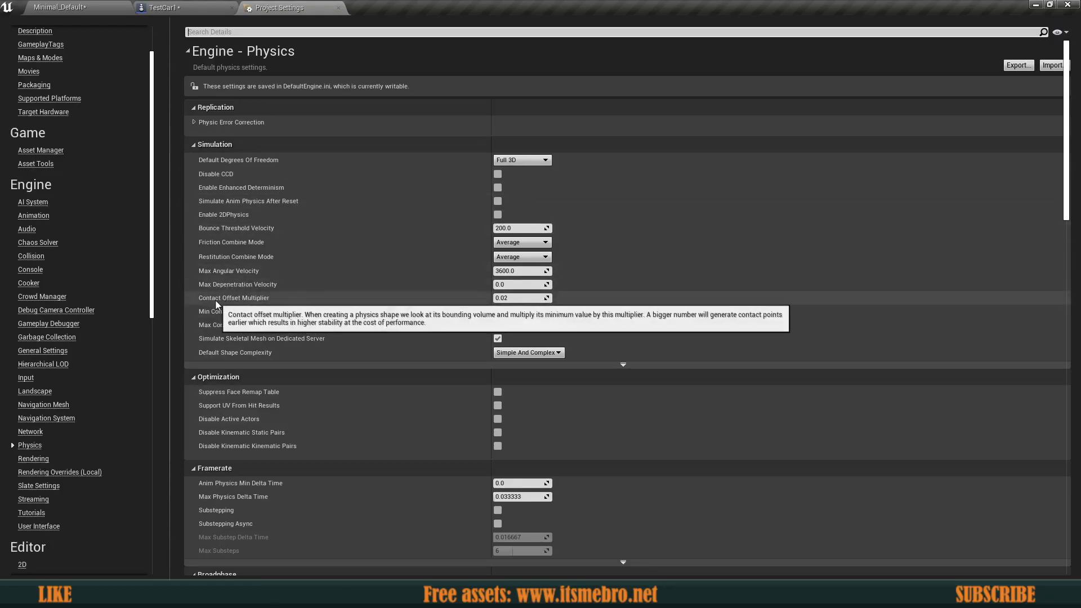
# Step: Set the physics Contact Offset Multiplier to 0.001, Min Contact Offset to 0.0001 and Max Contact Offset to 0.001
pyautogui.click(504, 299)
pyautogui.press('BackSpace')
pyautogui.write('01')
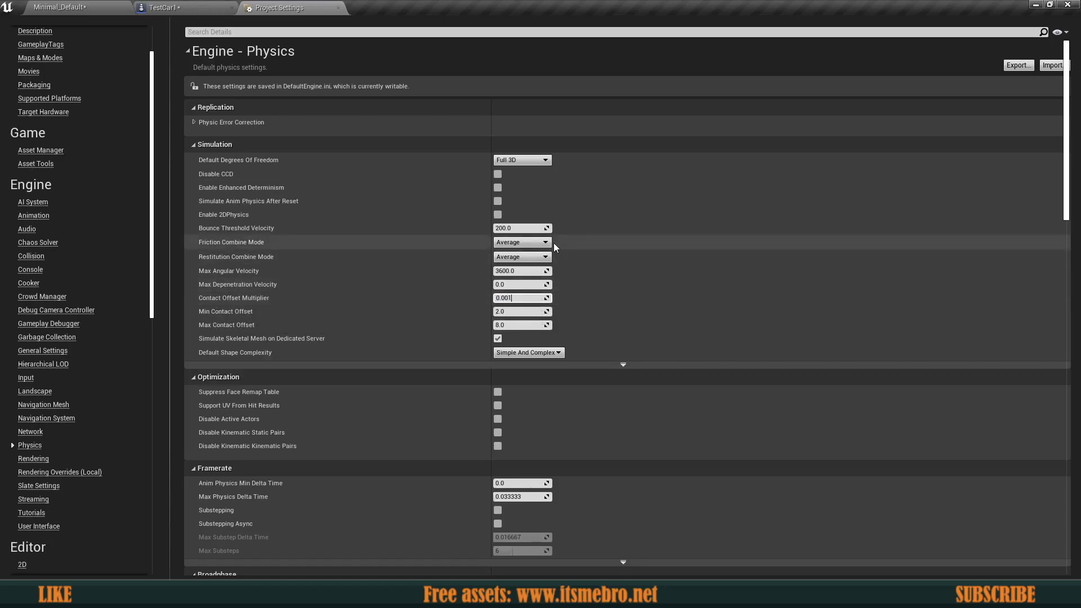
pyautogui.press('Return')
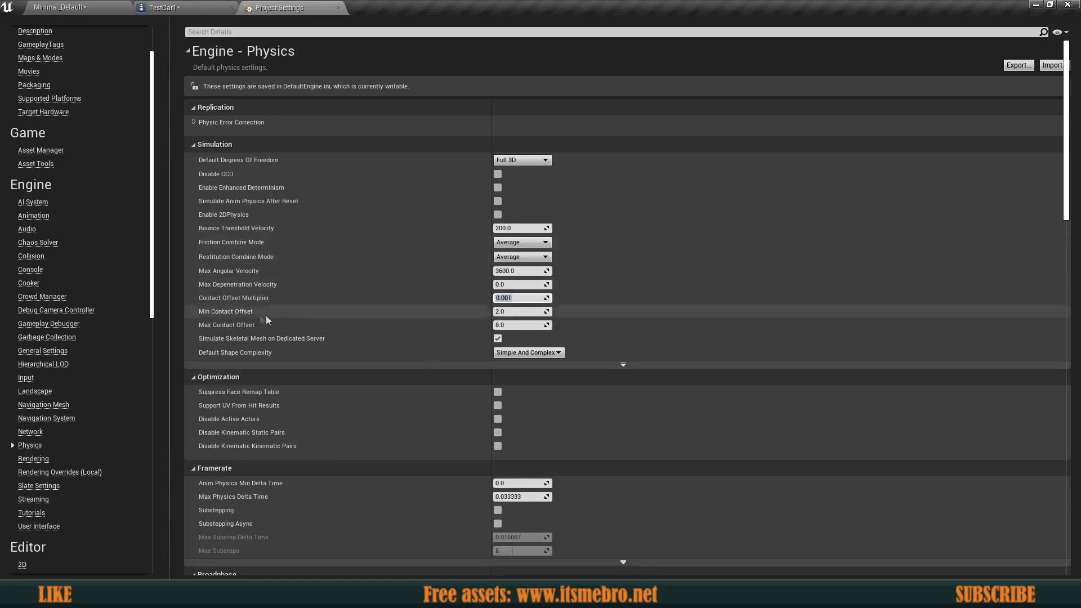
pyautogui.click(535, 309)
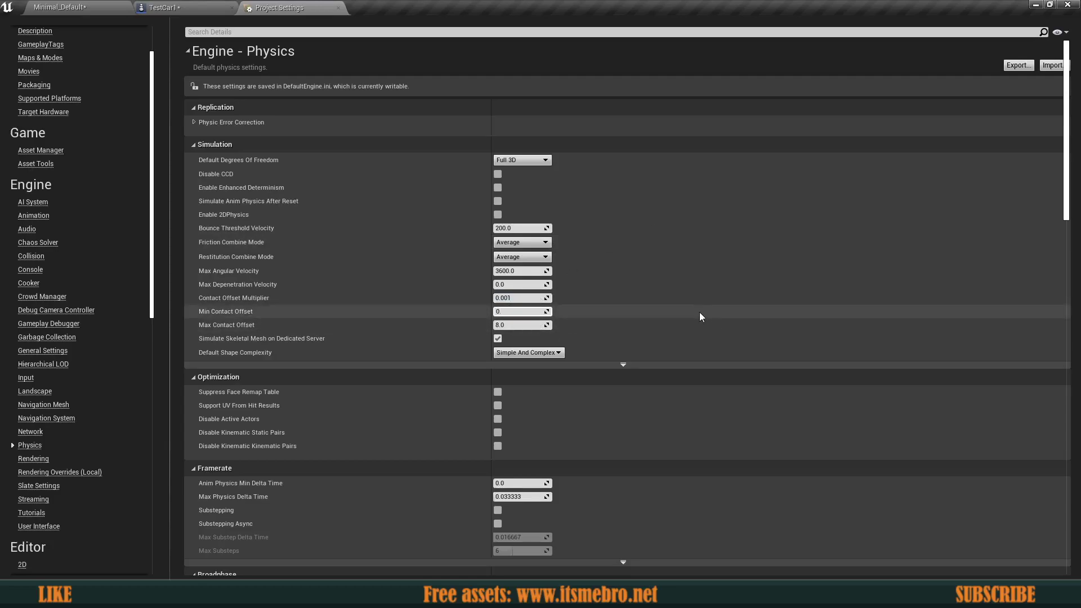
pyautogui.press('Return')
pyautogui.press('Tab')
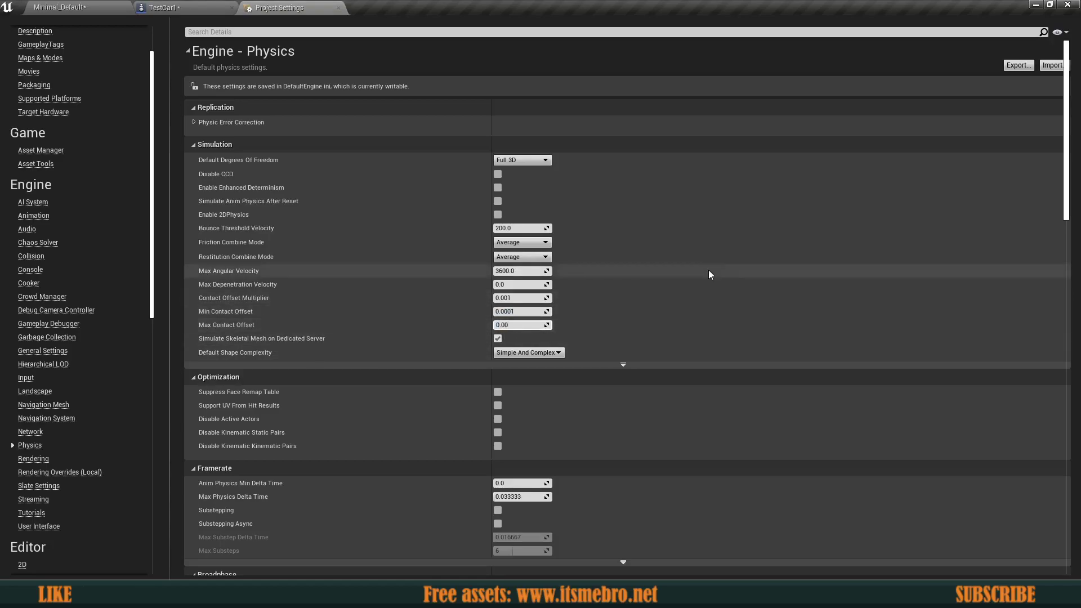
pyautogui.write('1')
# Step: Set the physics simulation's Max Angular Velocity to 10000
pyautogui.moveTo(225, 274)
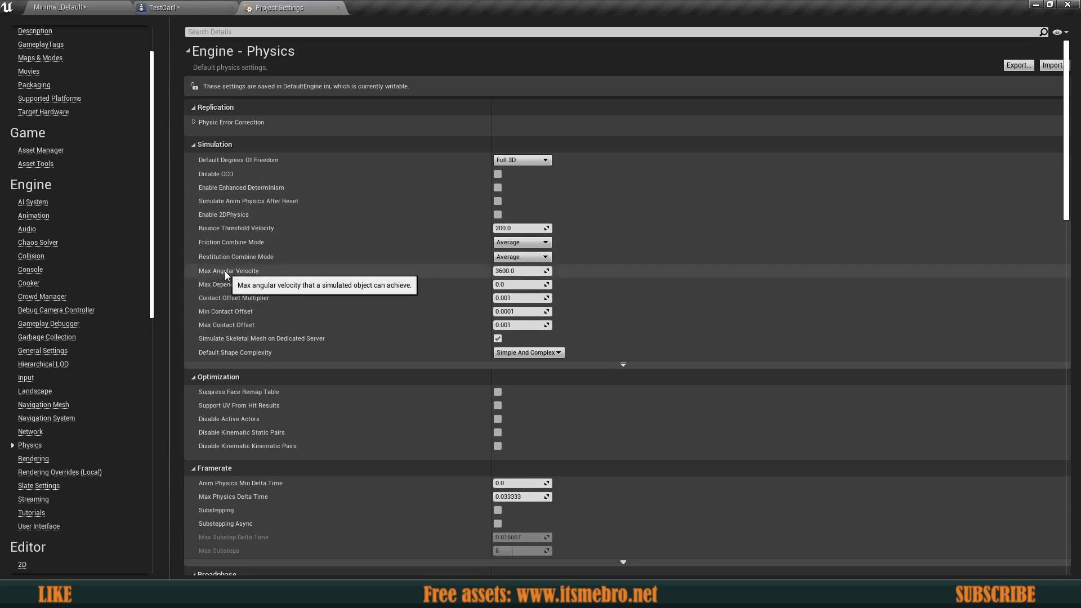
pyautogui.click(514, 271)
pyautogui.write('1')
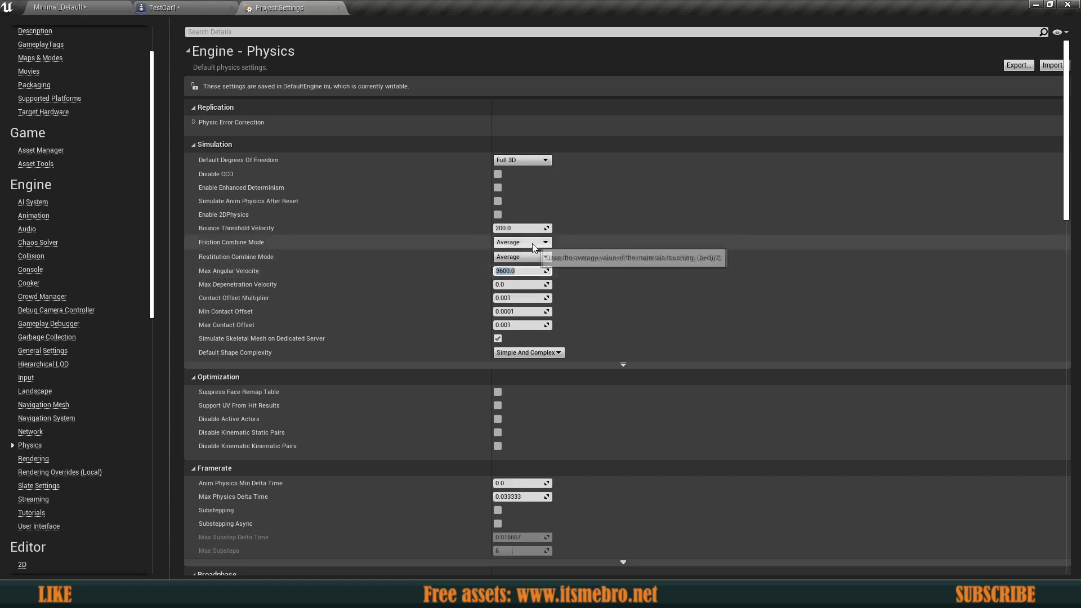
pyautogui.write('000')
pyautogui.press('Return')
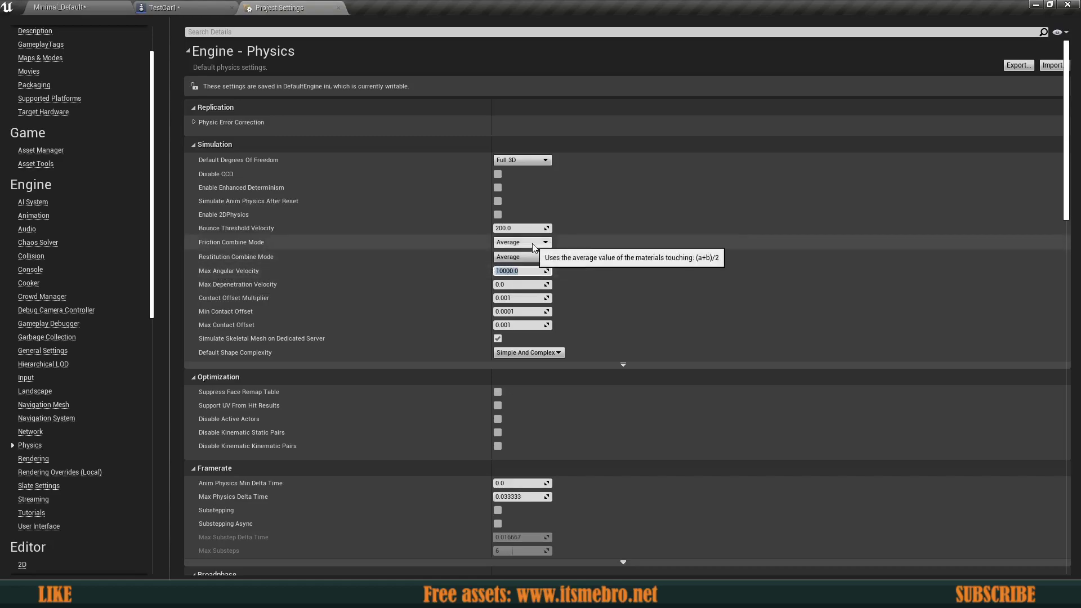
# Step: Find the Default Terminal Velocity physics constant, set it to 7600, and close the Project Settings
pyautogui.click(328, 348)
pyautogui.scroll(-5, 350, 377)
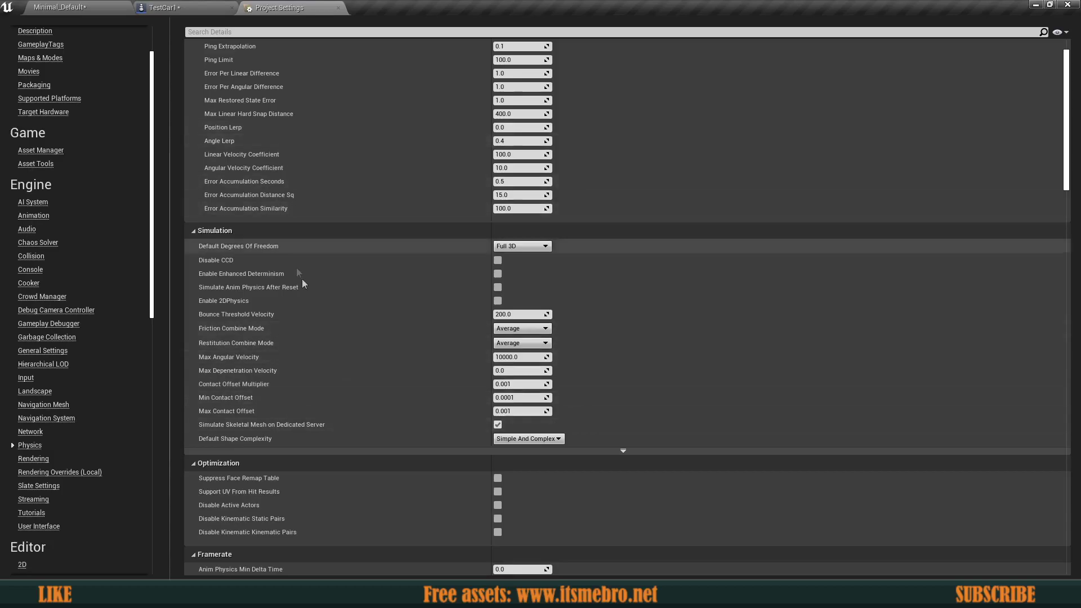
pyautogui.scroll(4, 302, 279)
pyautogui.click(266, 32)
pyautogui.write('terminal')
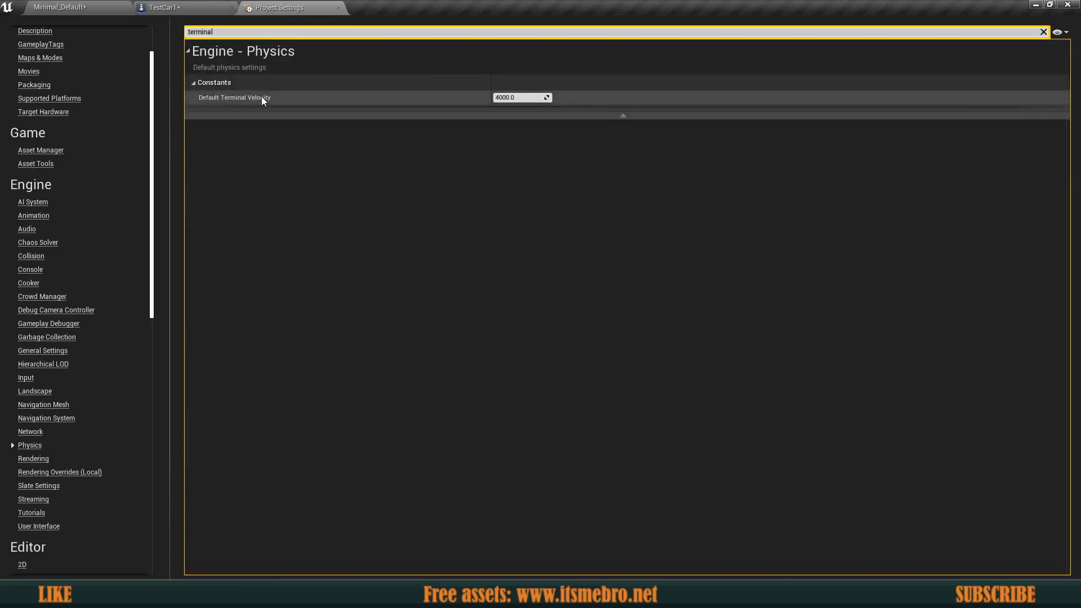
pyautogui.click(519, 98)
pyautogui.write('7600')
pyautogui.press('Return')
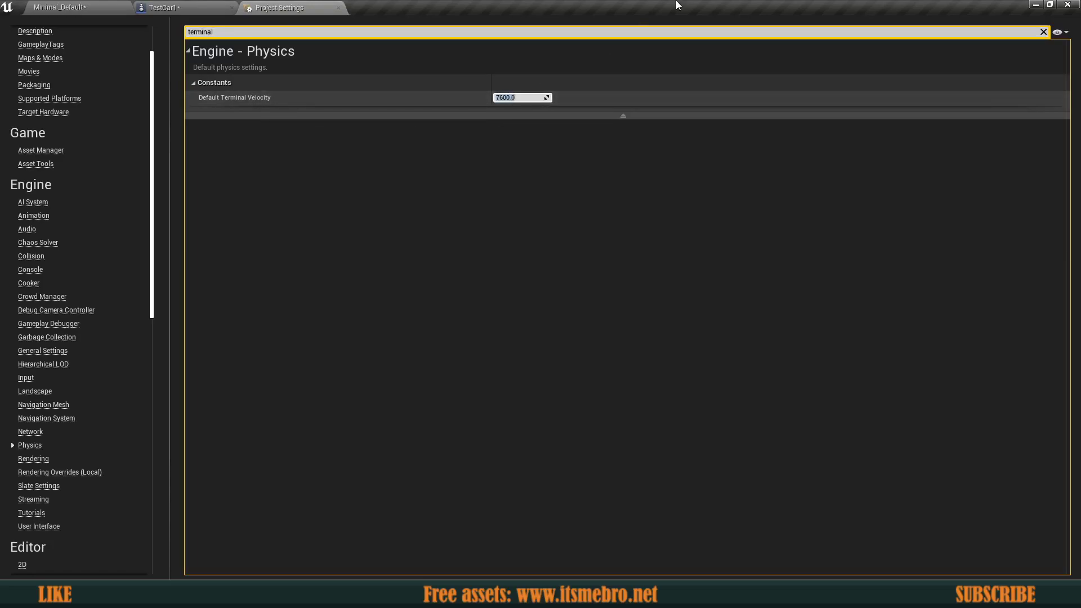
pyautogui.click(618, 300)
pyautogui.click(339, 8)
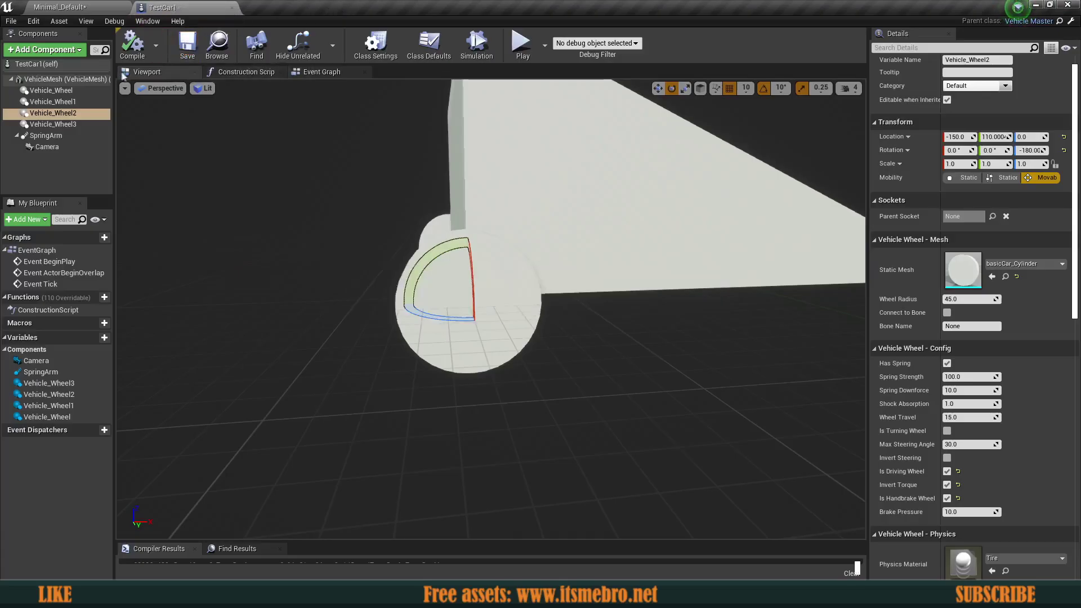
# Step: Play the game from the TestCar1 blueprint and test-drive the car, accelerating and steering both ways in an enlarged preview window
pyautogui.click(521, 43)
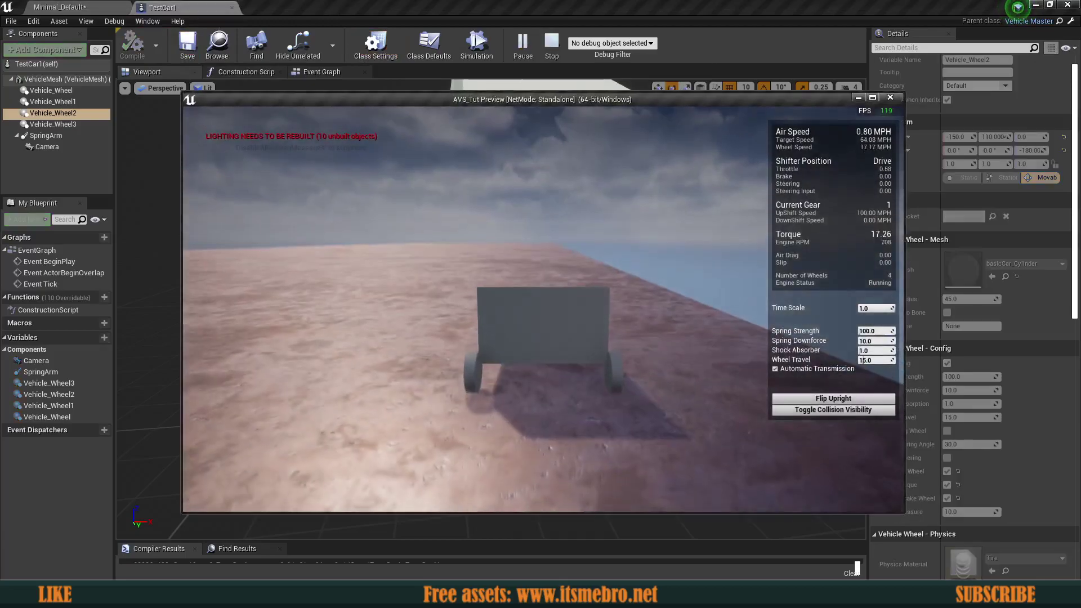
pyautogui.press('a')
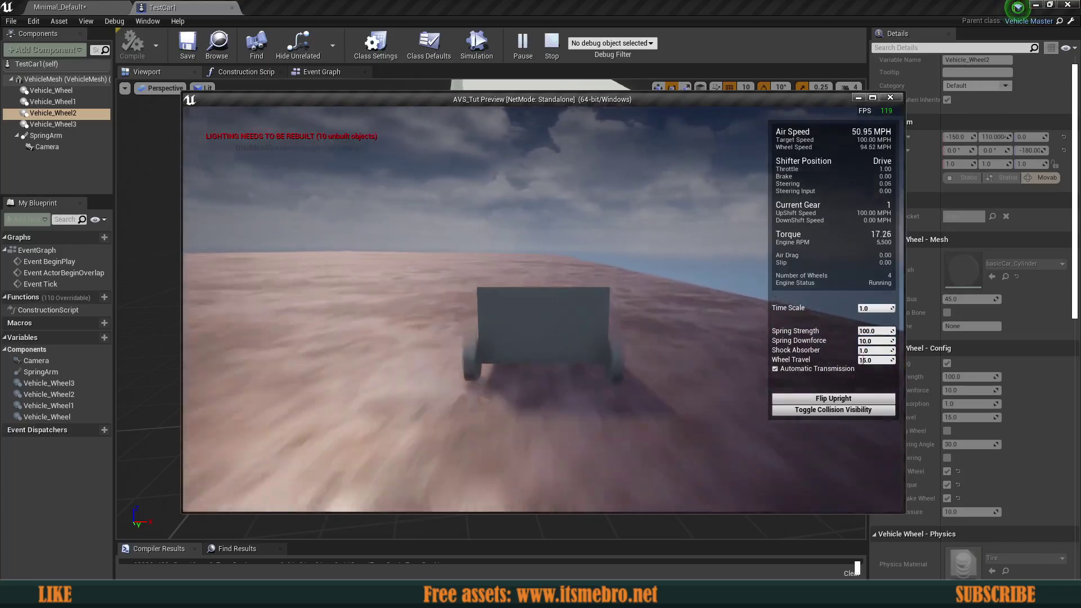
pyautogui.press('d')
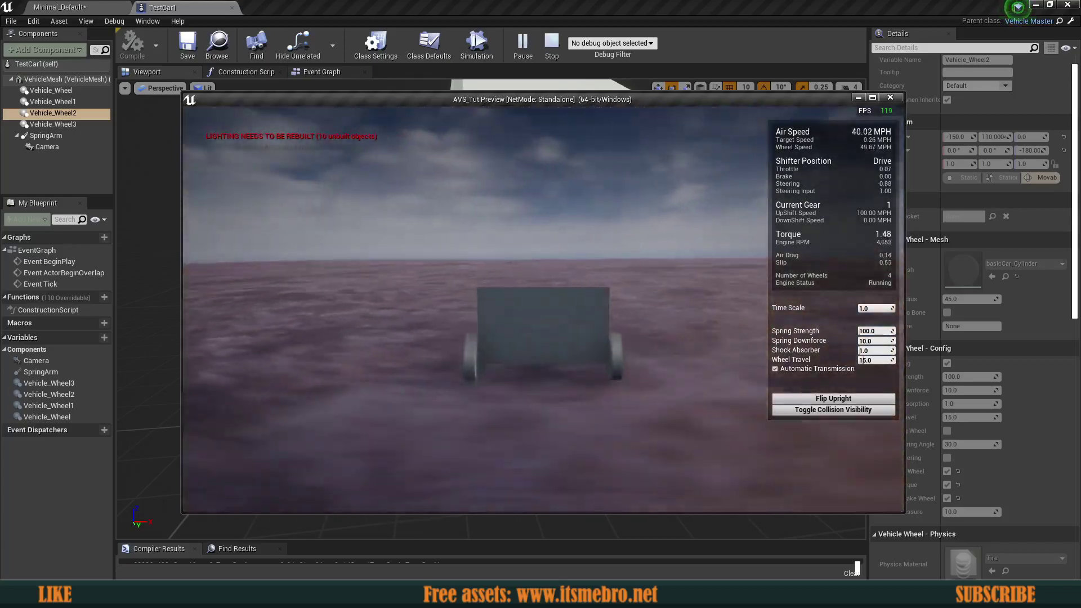
pyautogui.press('w')
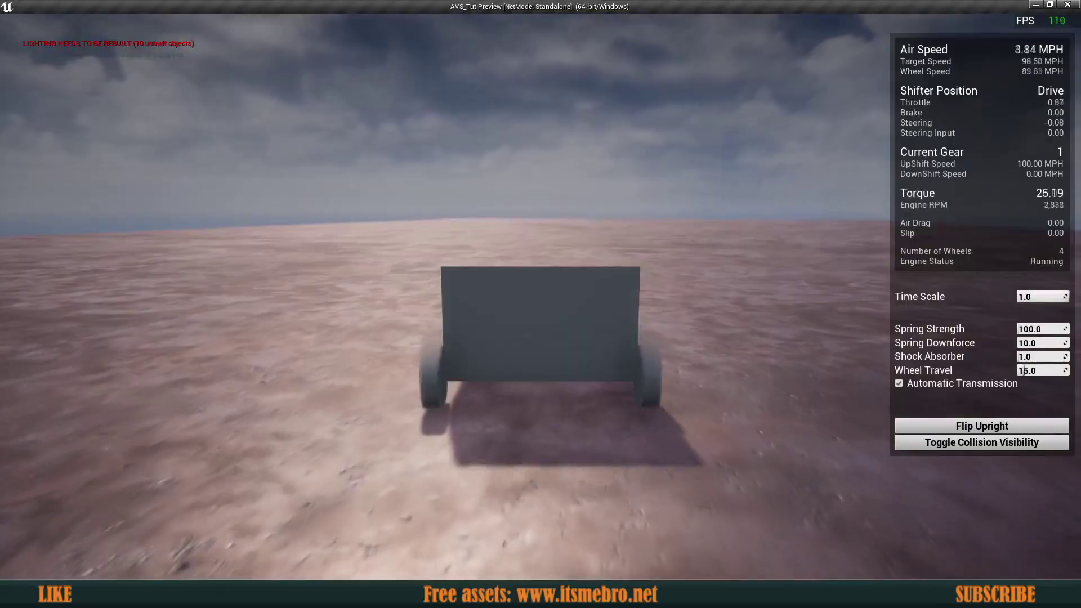
pyautogui.press('a')
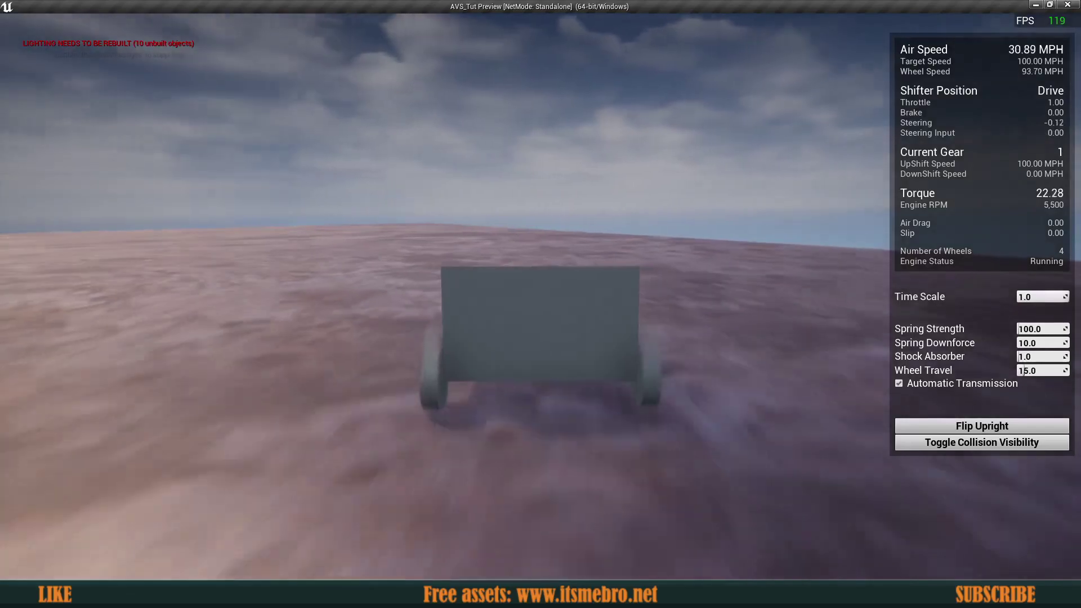
pyautogui.press('d')
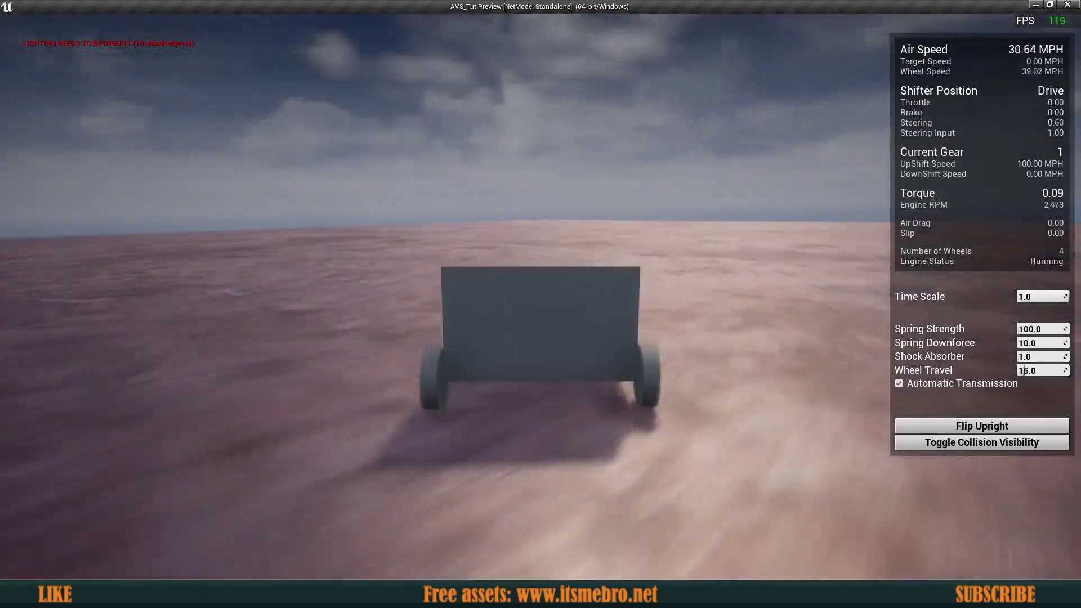
pyautogui.press('w')
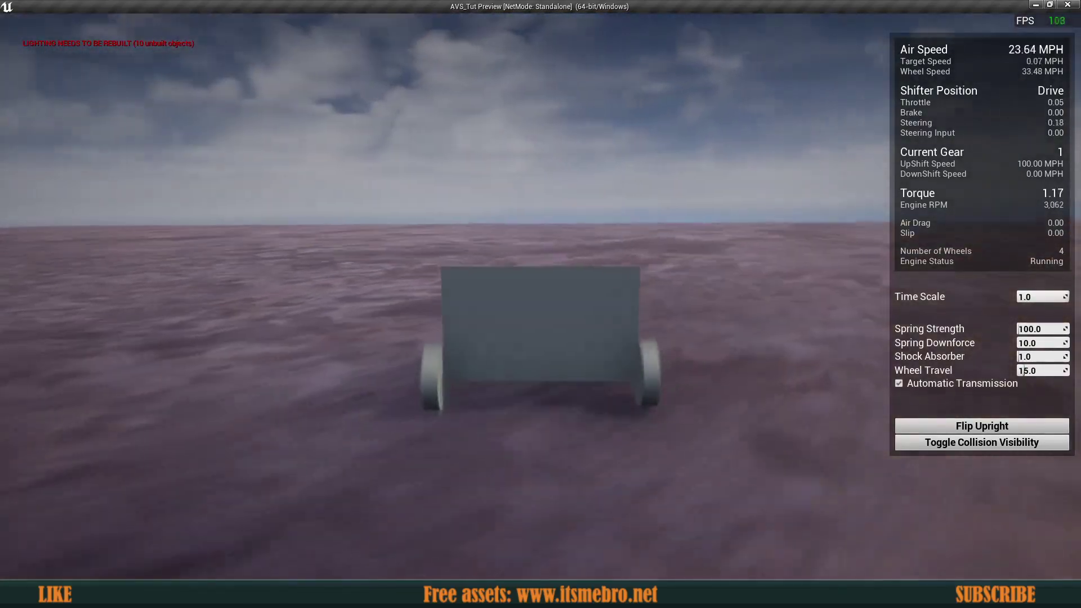
pyautogui.press('d')
pyautogui.press('w')
pyautogui.press('d')
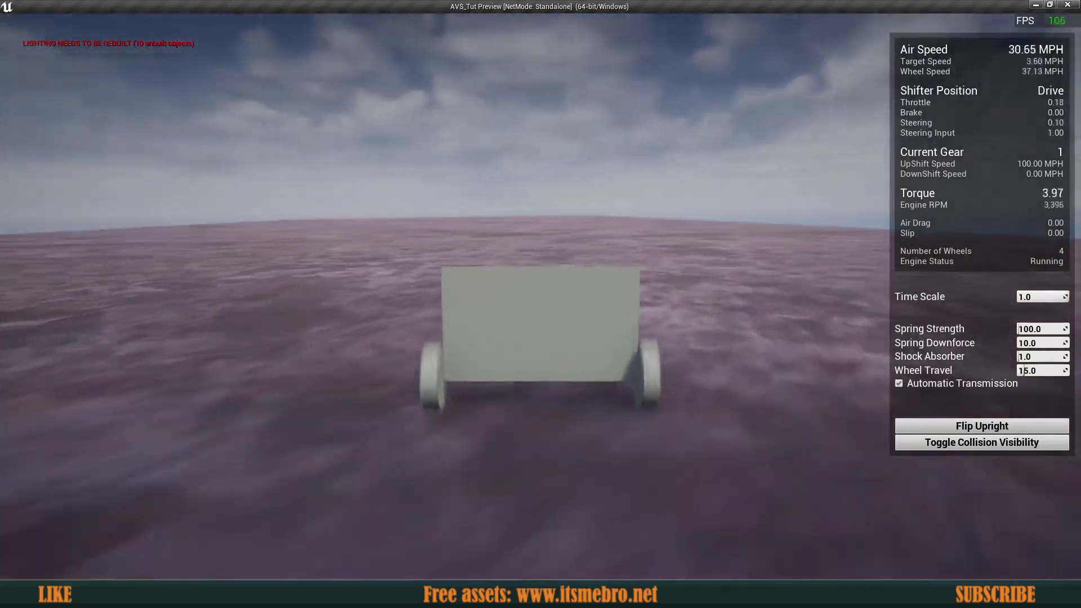
pyautogui.press('w')
pyautogui.press('d')
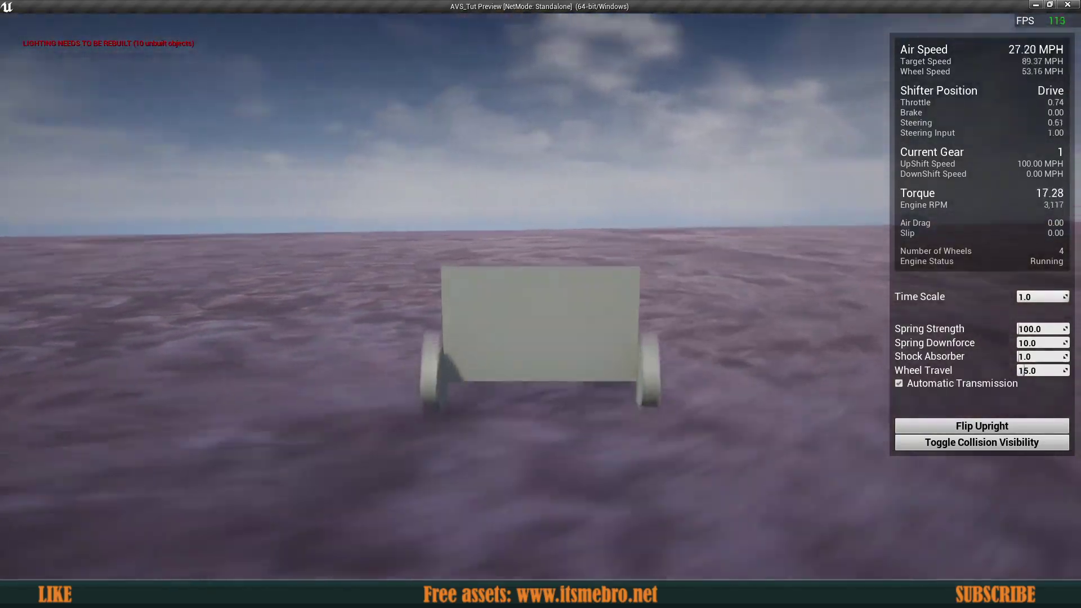